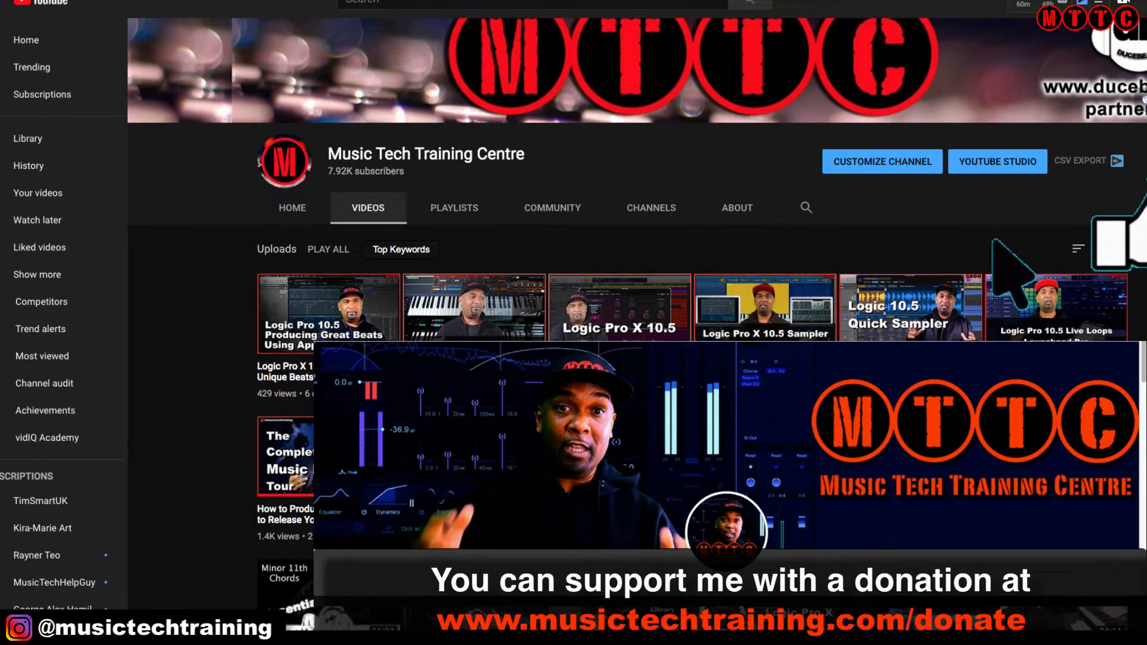
scroll(636, 239, down, 2)
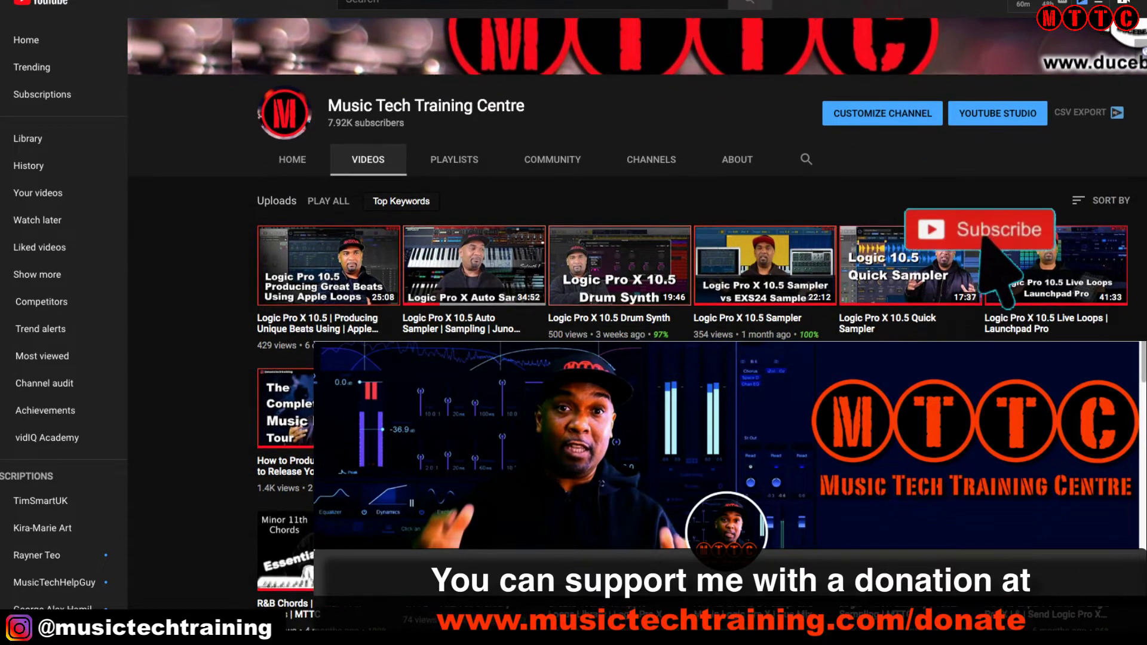
scroll(636, 239, down, 3)
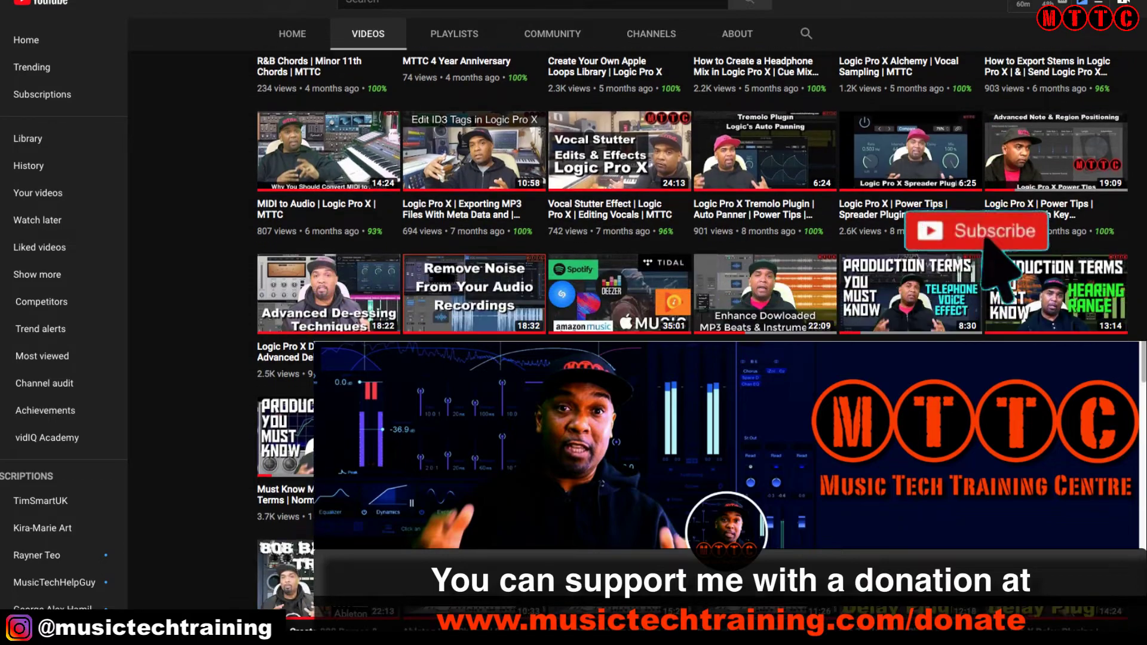
scroll(637, 239, down, 2)
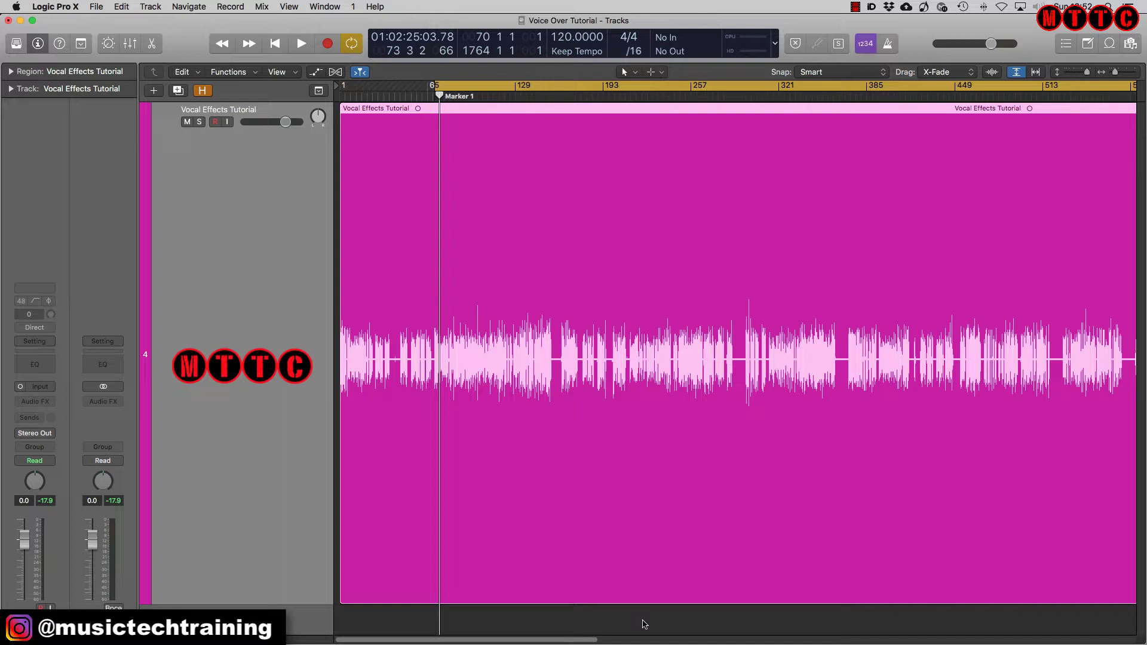
Step: Normalize the whole Vocal Effects Tutorial audio file in the file editor, and close the editor
key(space)
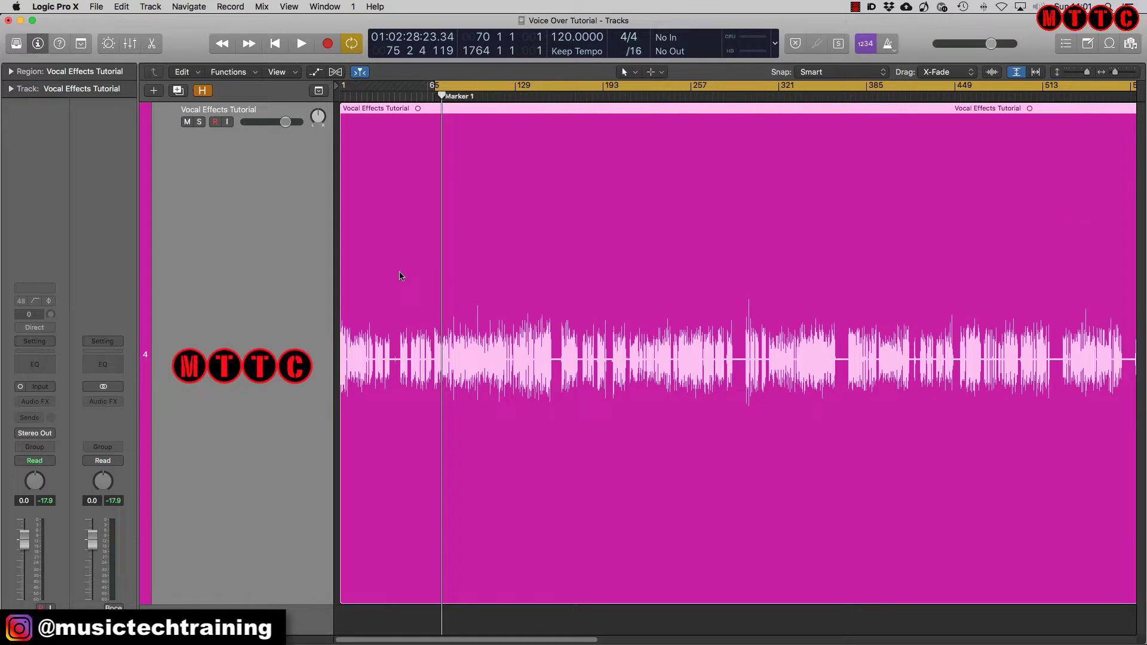
right_click(494, 277)
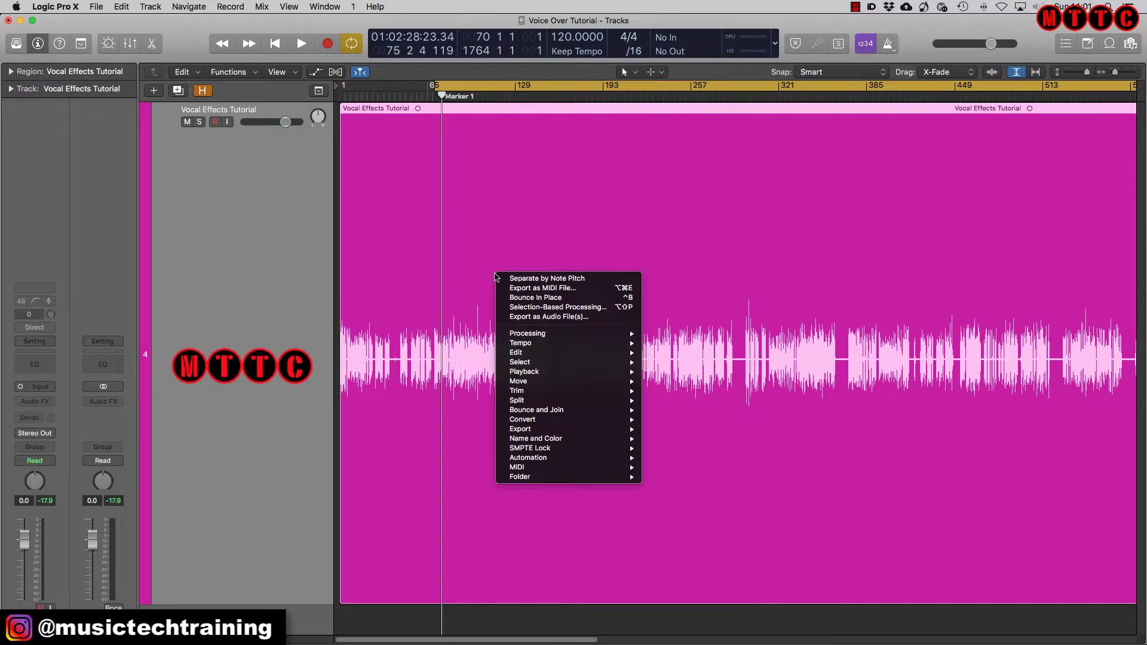
double_click(482, 277)
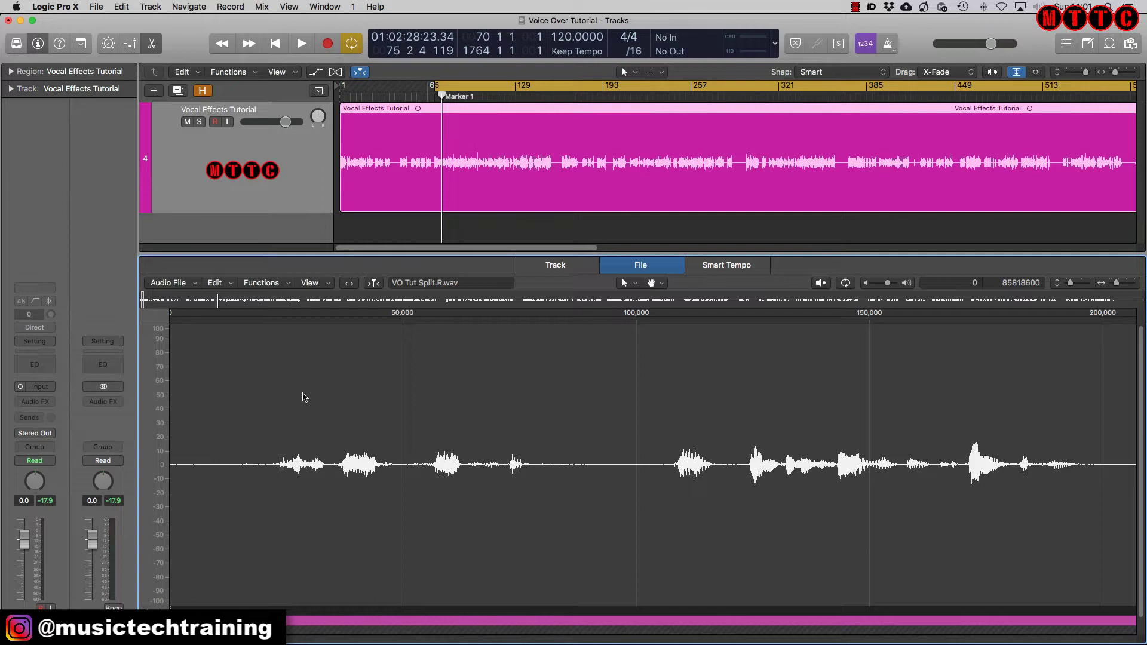
key(ctrl+n)
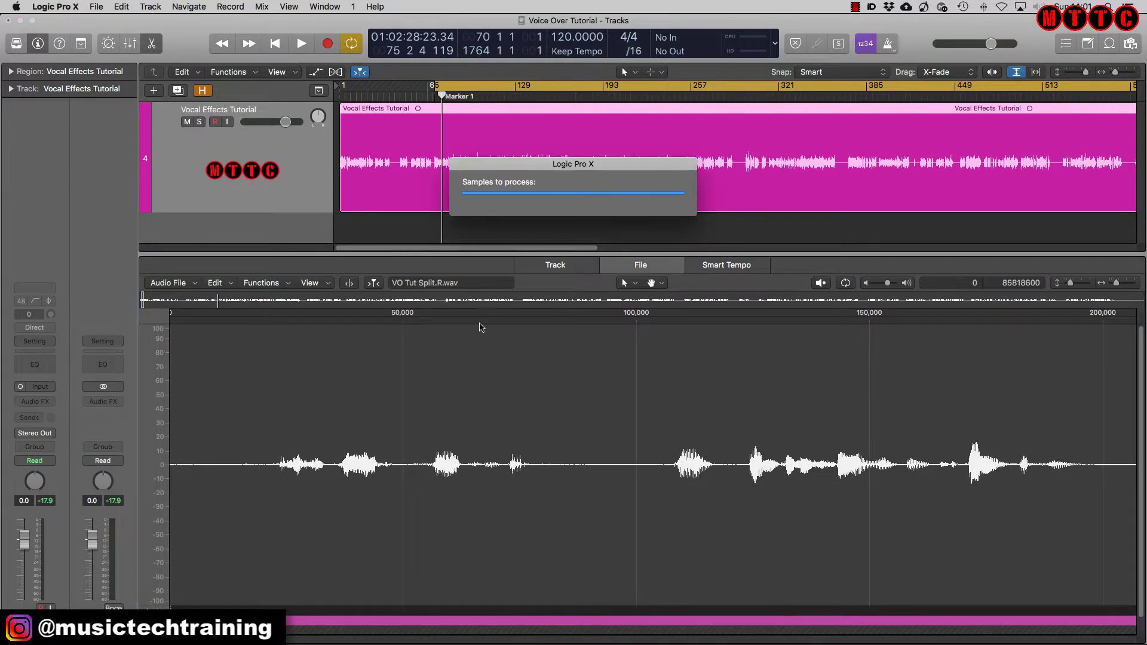
click(674, 233)
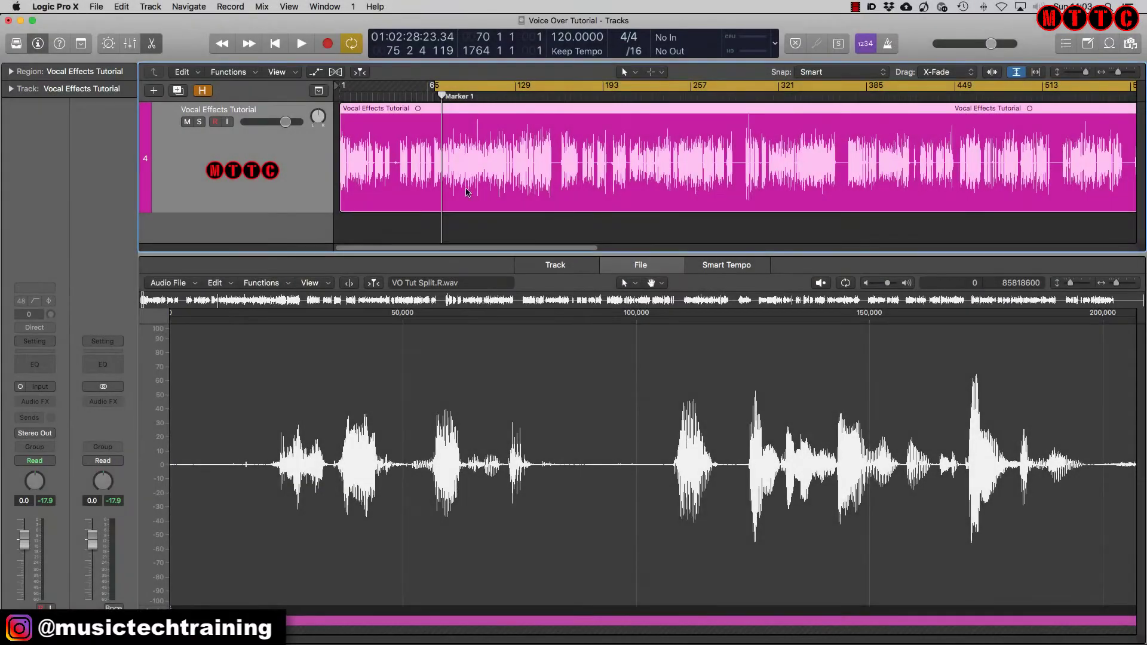
key(e)
key(z)
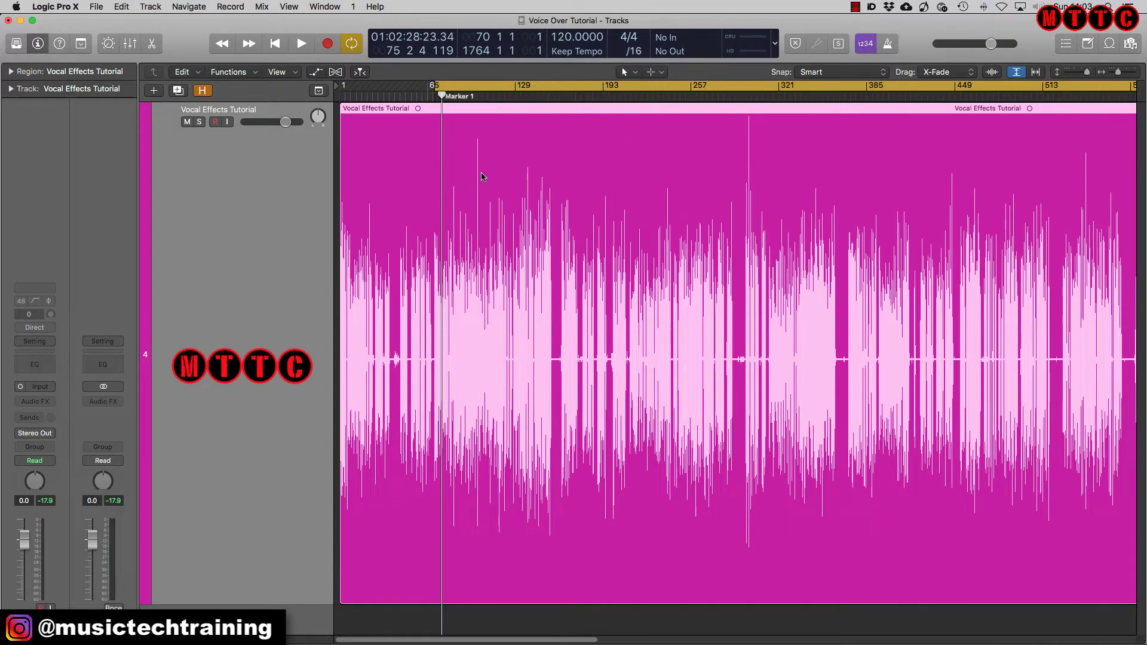
Step: Split the voice-over region at the playhead just before the loud peak after bar 299, at 299 1 2 121
click(742, 98)
drag(744, 99, 747, 100)
drag(1118, 71, 1131, 75)
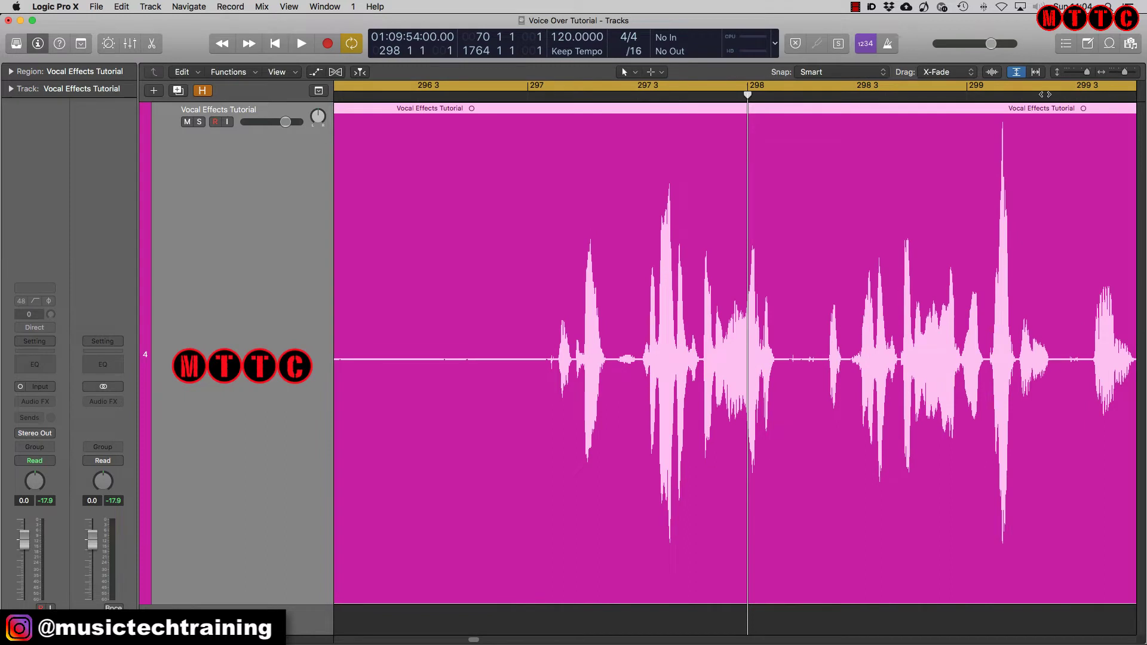
mouse_move(993, 101)
mouse_down()
mouse_move(978, 99)
mouse_move(988, 99)
mouse_up()
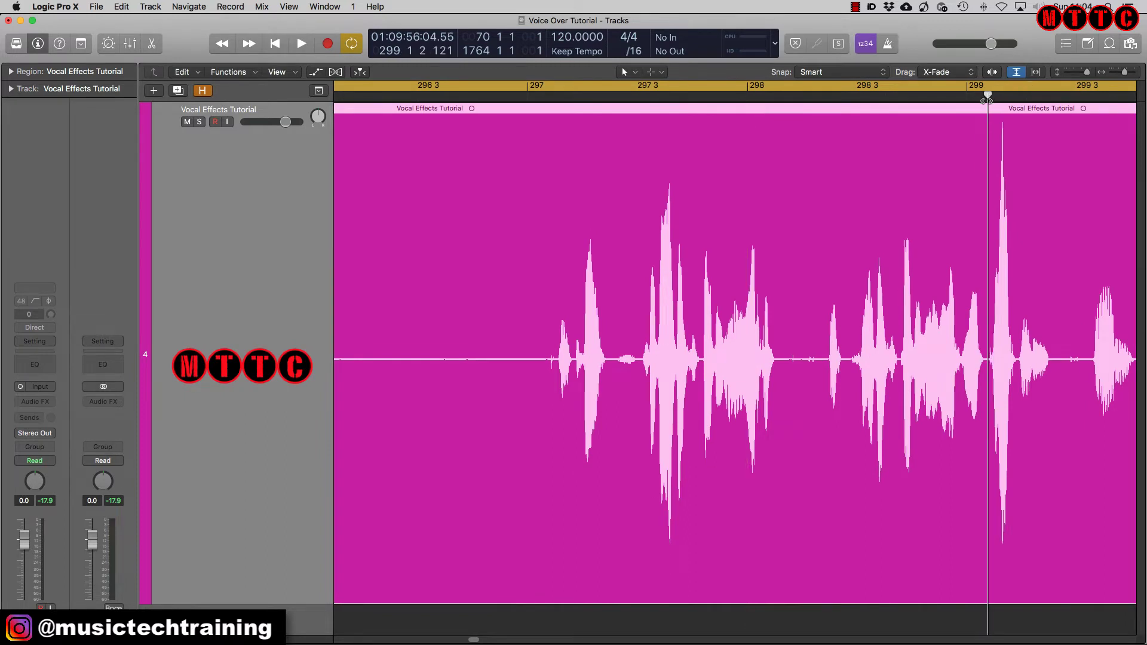
key(super+t)
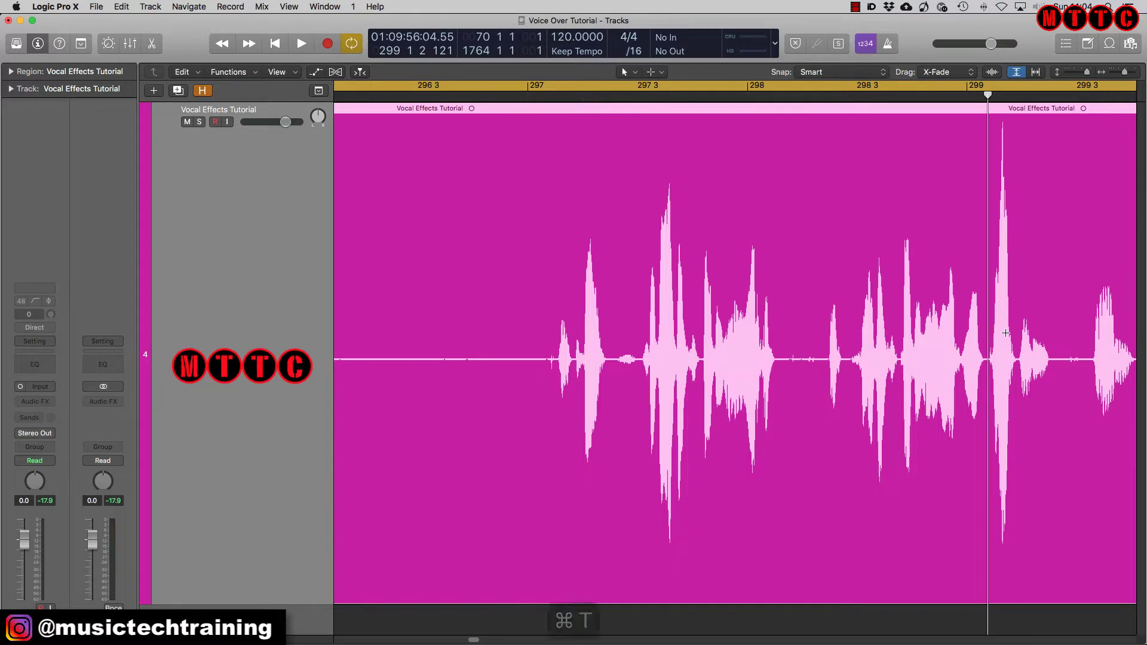
Step: In the audio file editor, audition the second region's opening peak and lower its gain by 4 dB, based on its searched maximum
double_click(1043, 134)
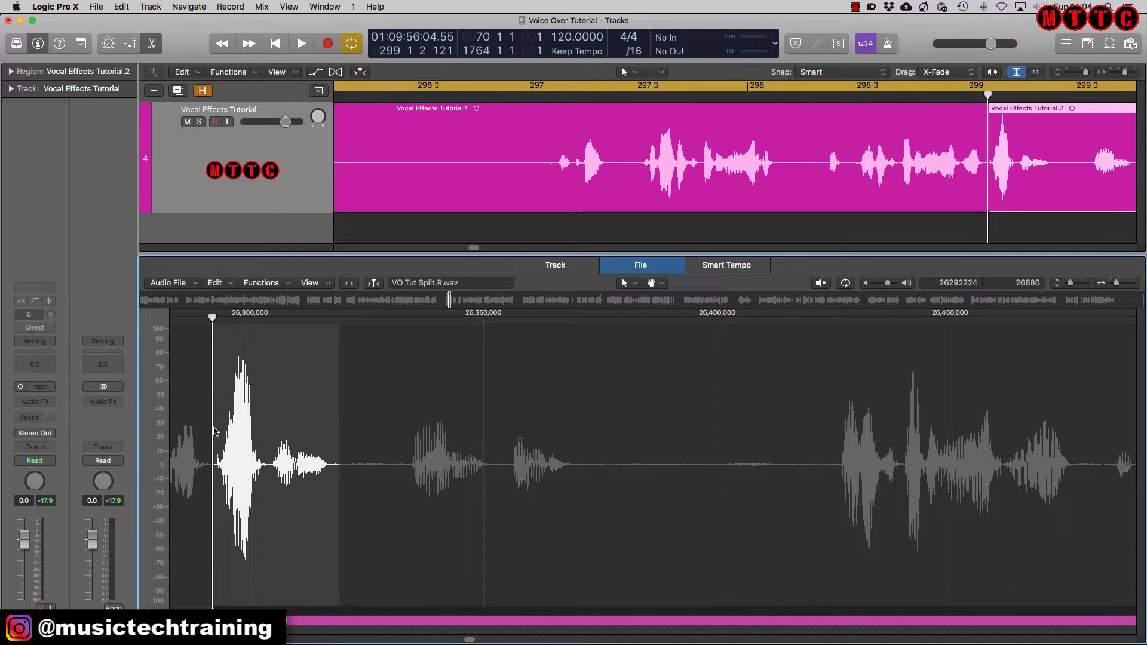
key(alt+space)
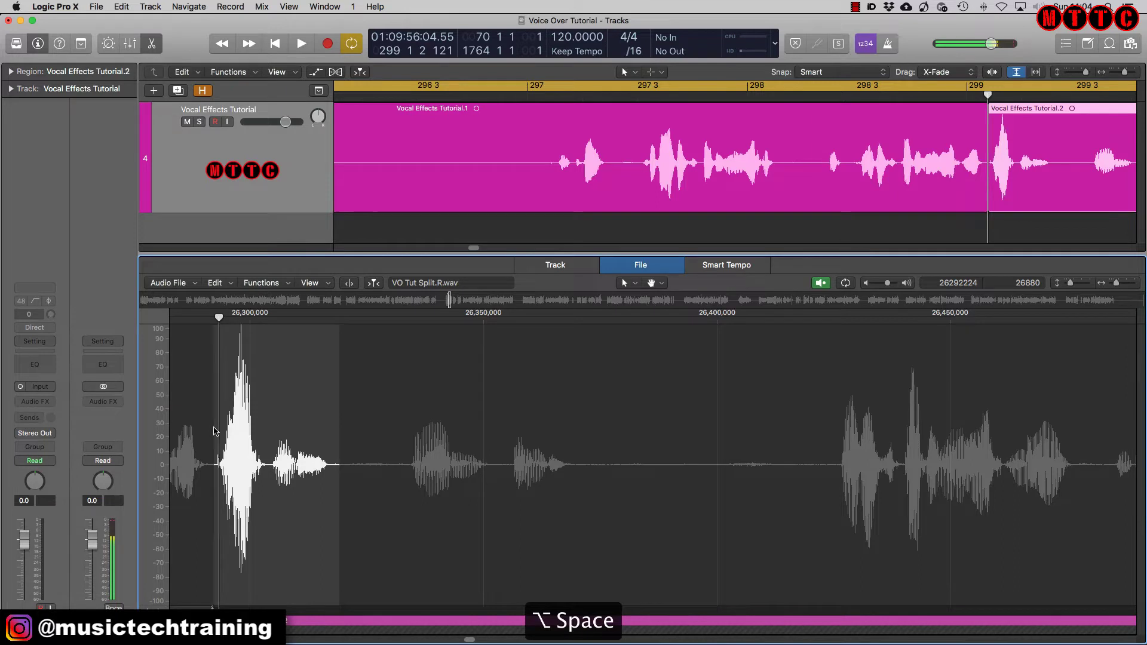
click(217, 441)
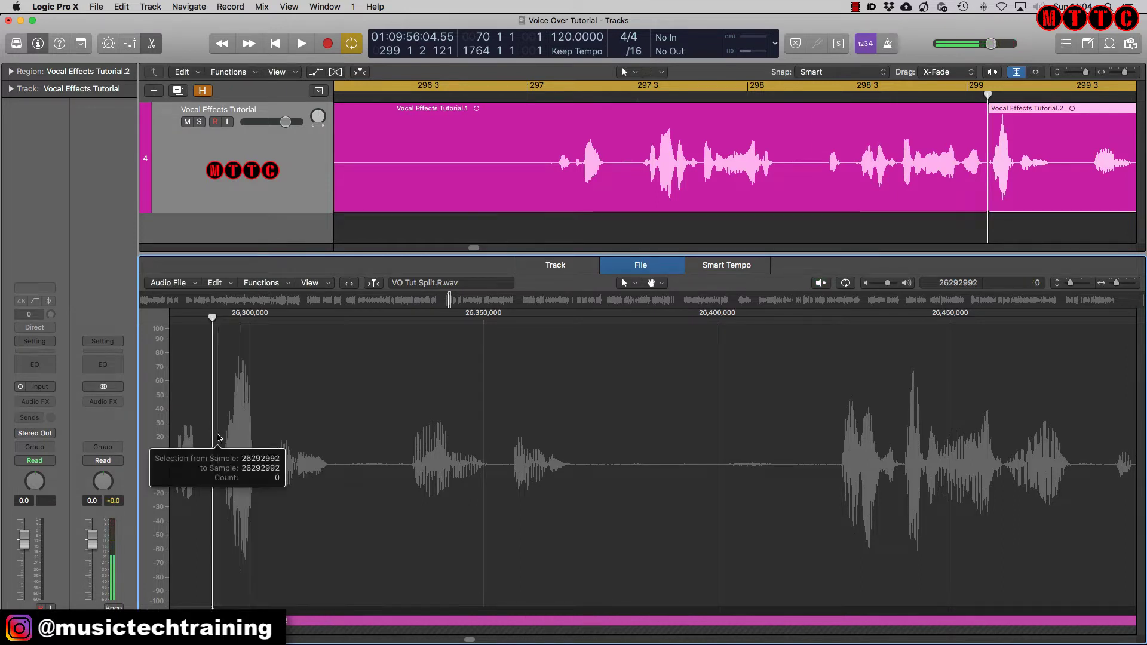
drag(217, 441, 269, 501)
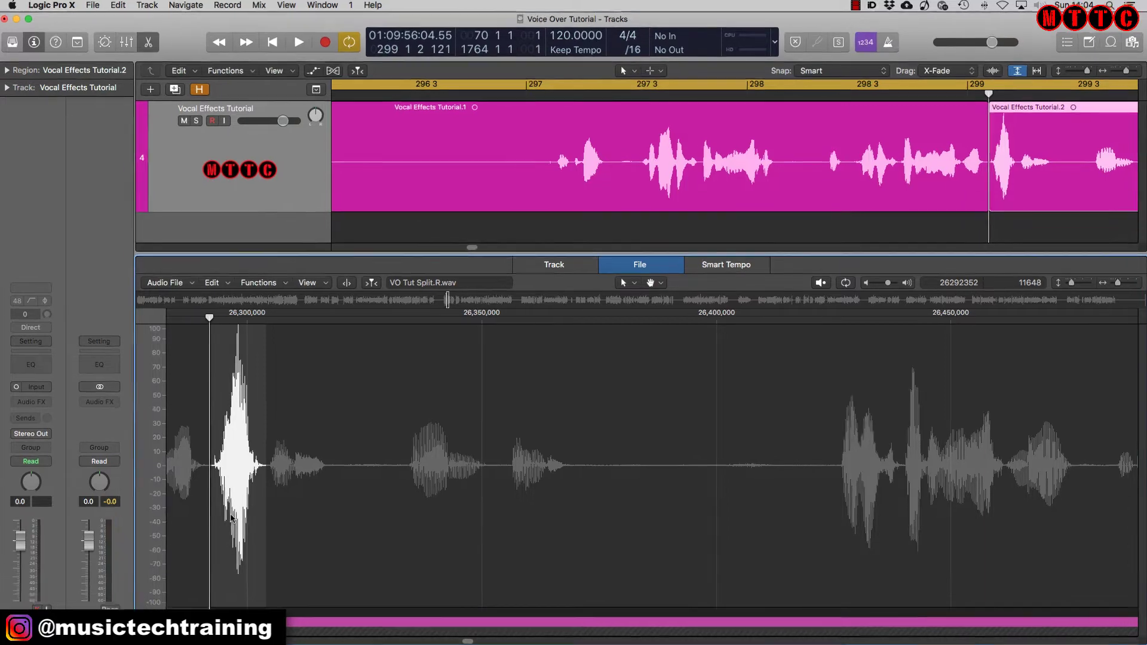
key(ctrl+g)
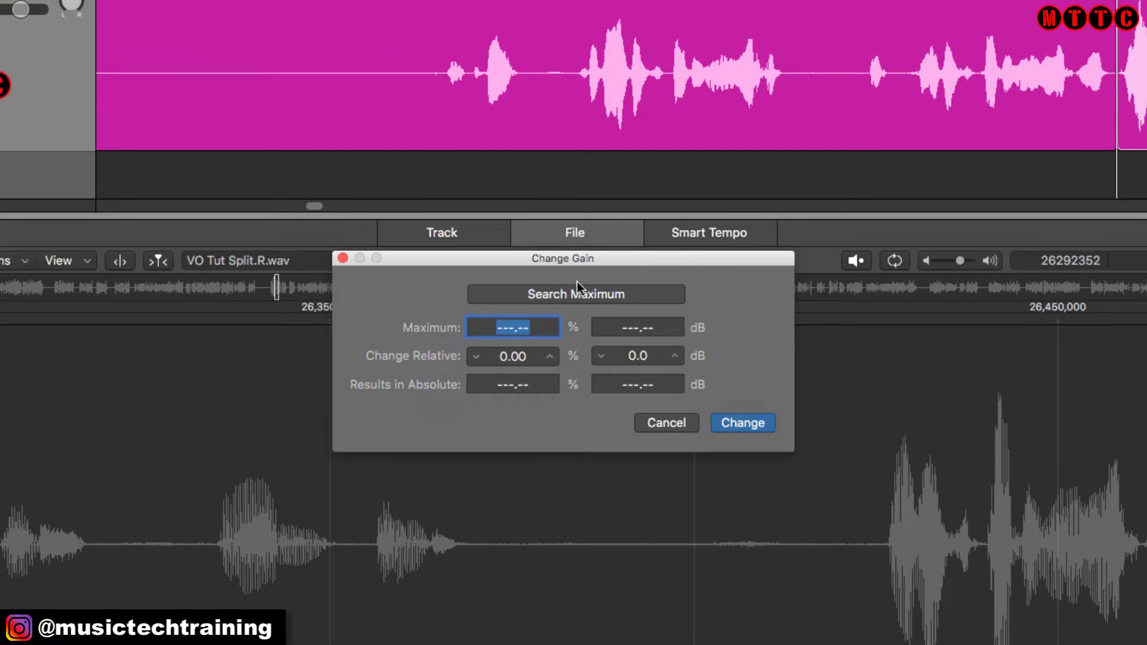
click(569, 293)
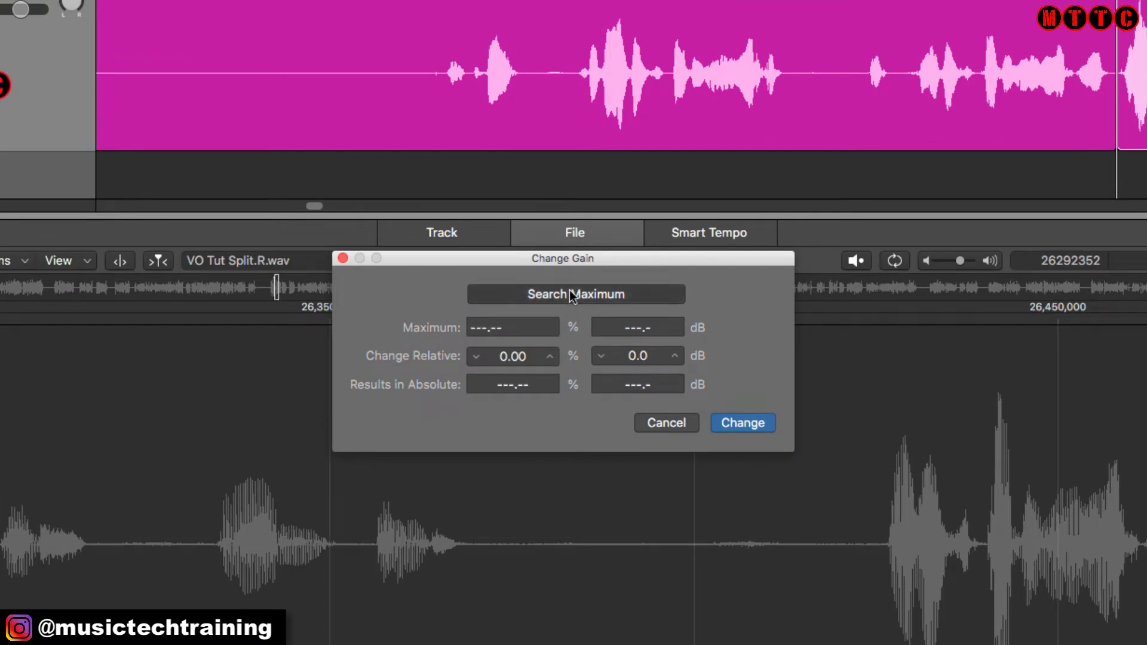
click(601, 356)
click(601, 356)
click(601, 356)
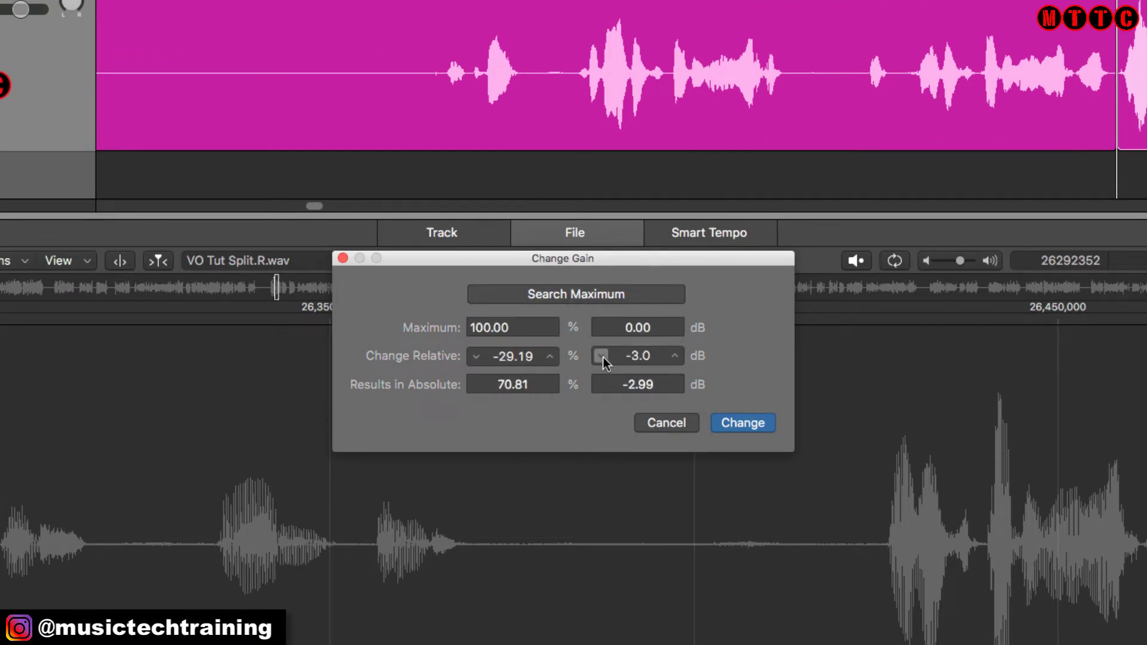
click(602, 357)
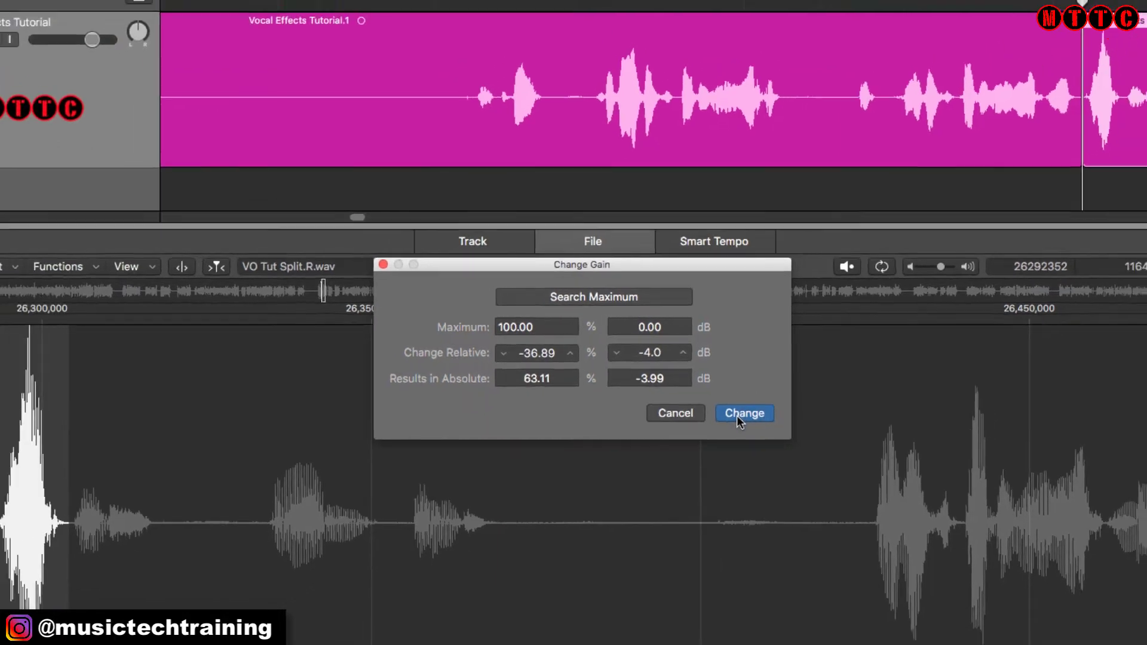
click(739, 424)
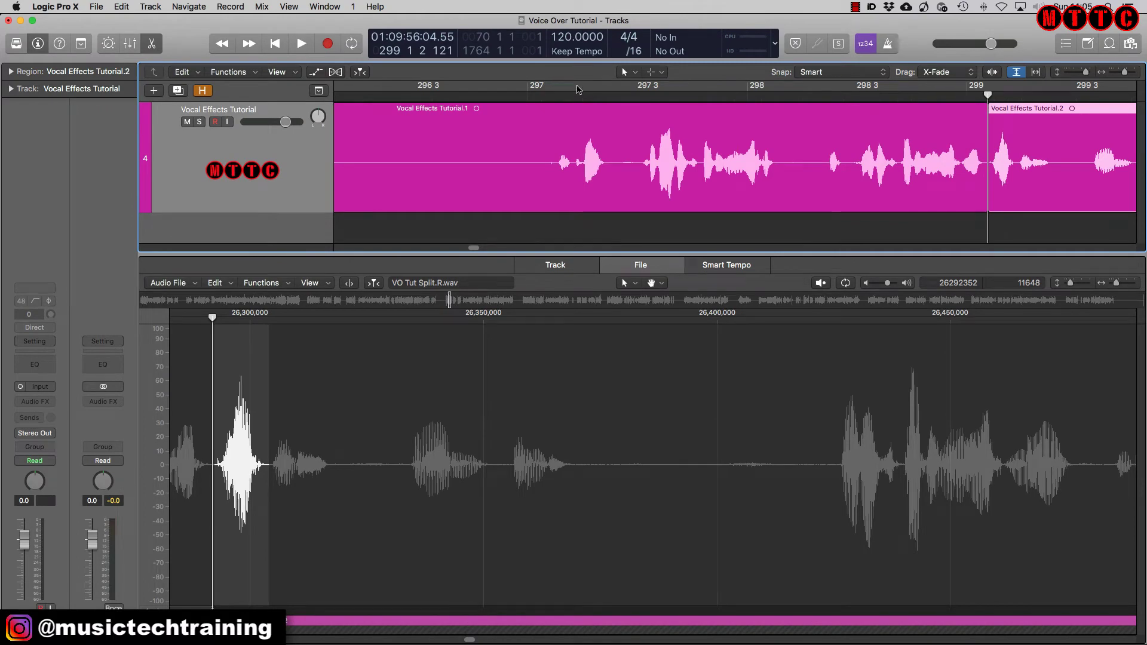
Step: Play back the passage around the bar 299 split with cycle mode on, and close the file editor
key(c)
key(space)
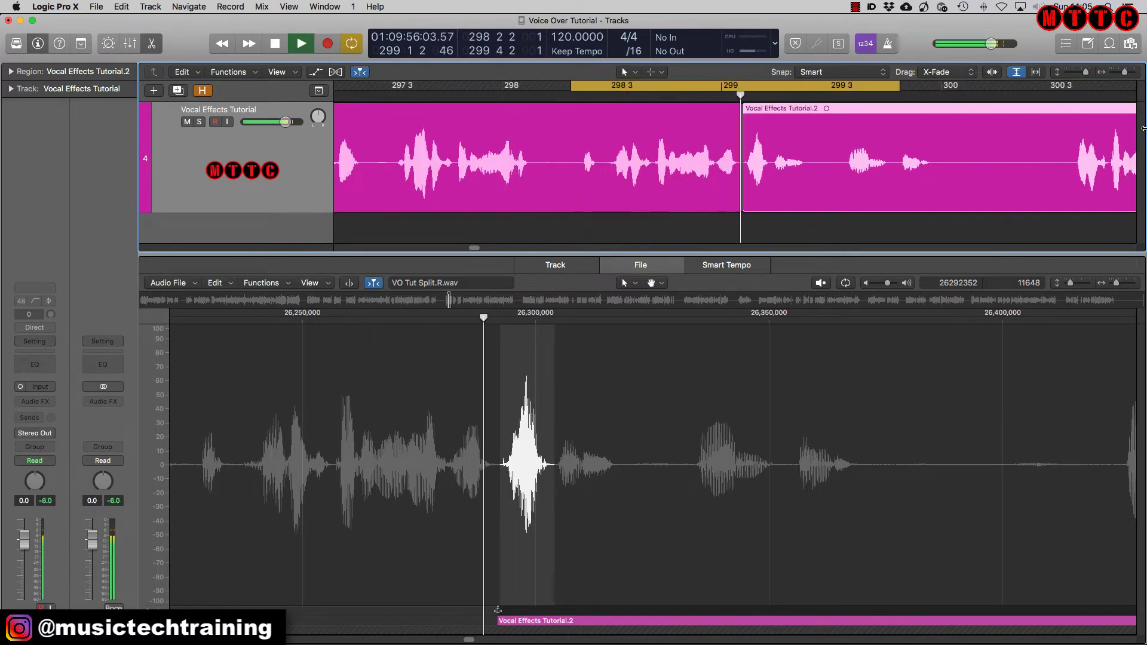
key(space)
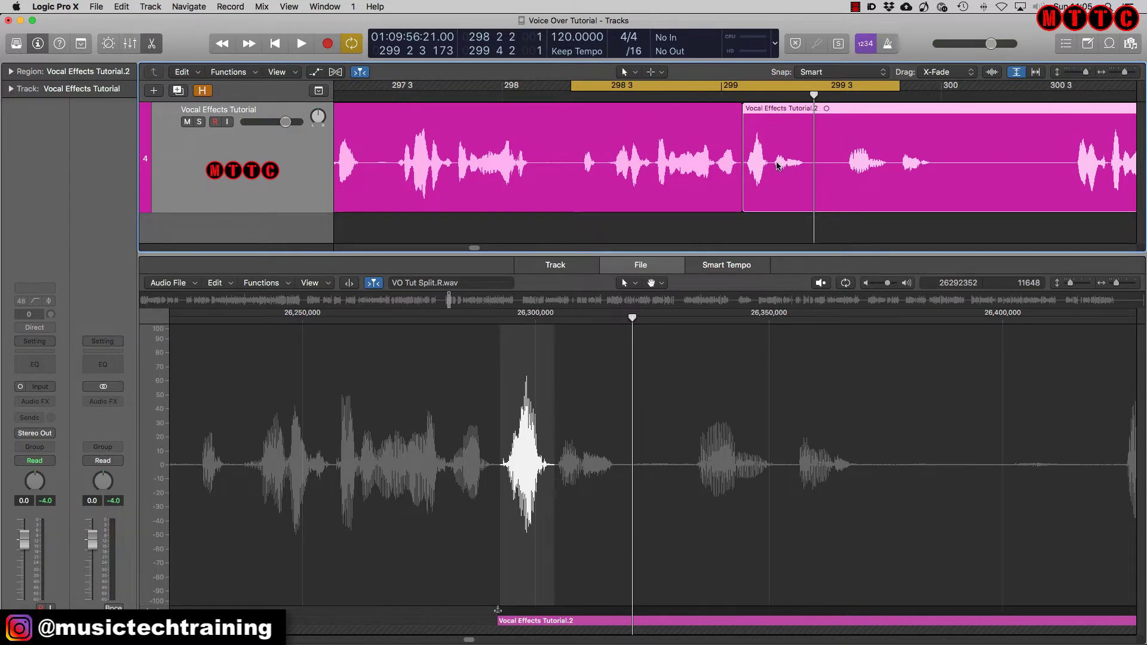
key(e)
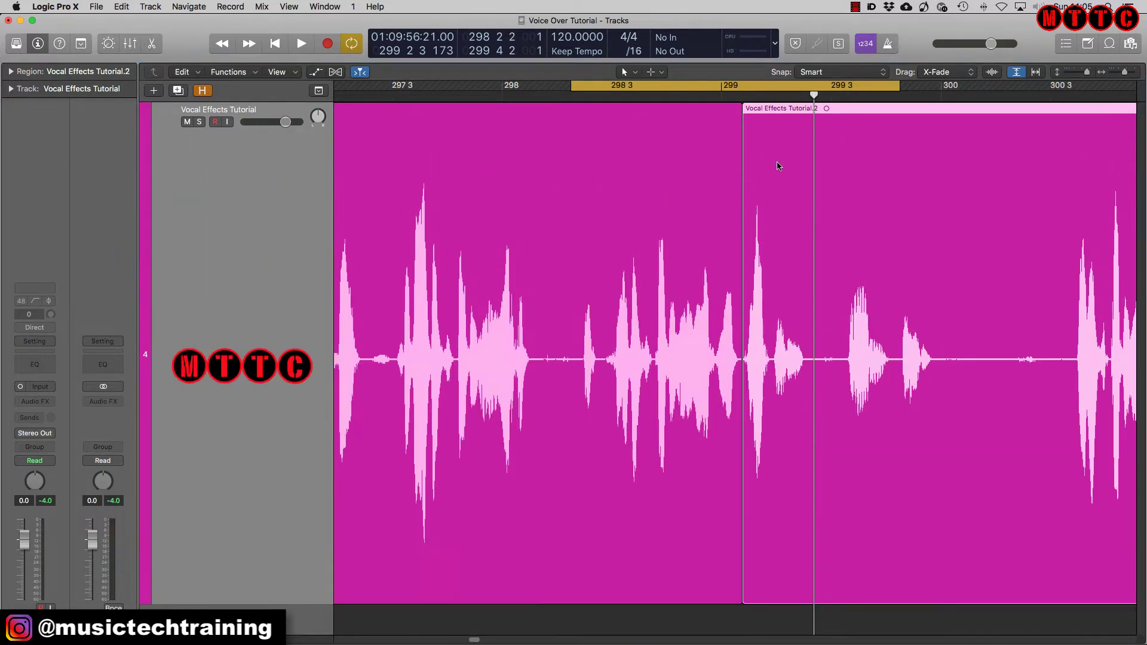
Step: Audition the tall peak just before bar 102 and split the region directly in front of it, at 101 3 4 161
click(1036, 73)
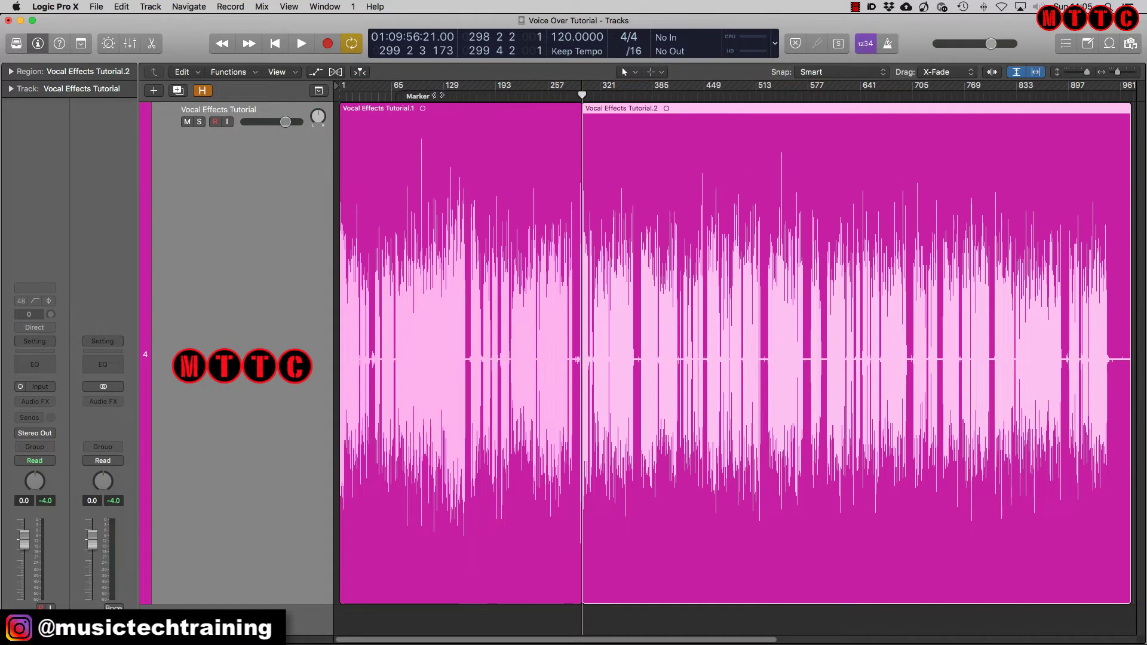
click(418, 96)
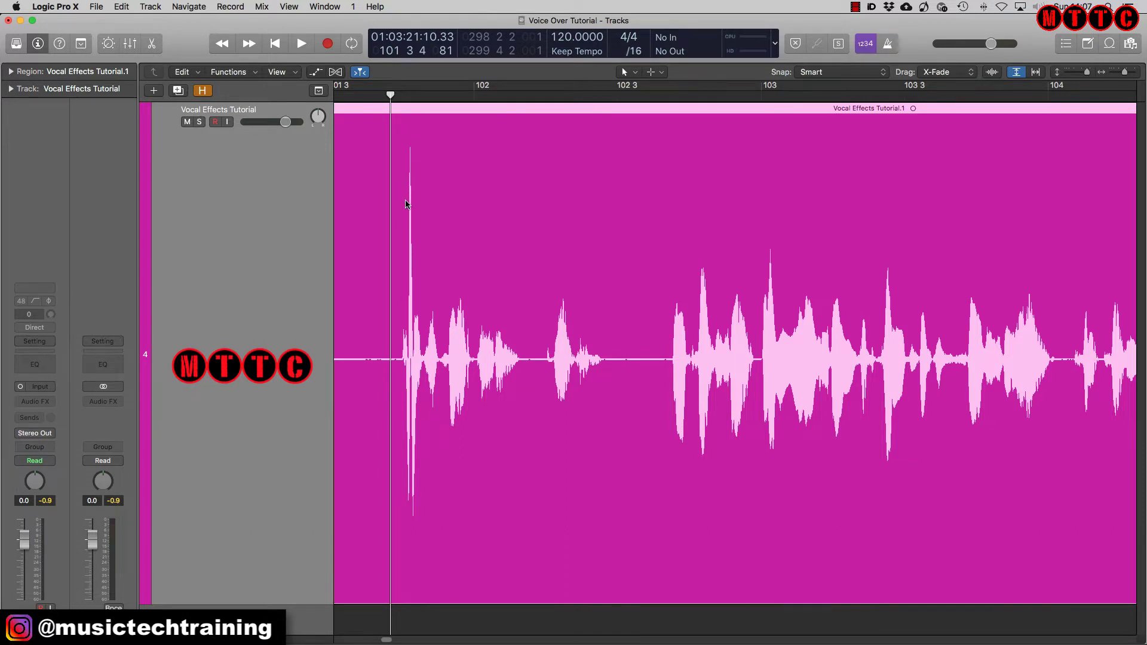
key(space)
key(space)
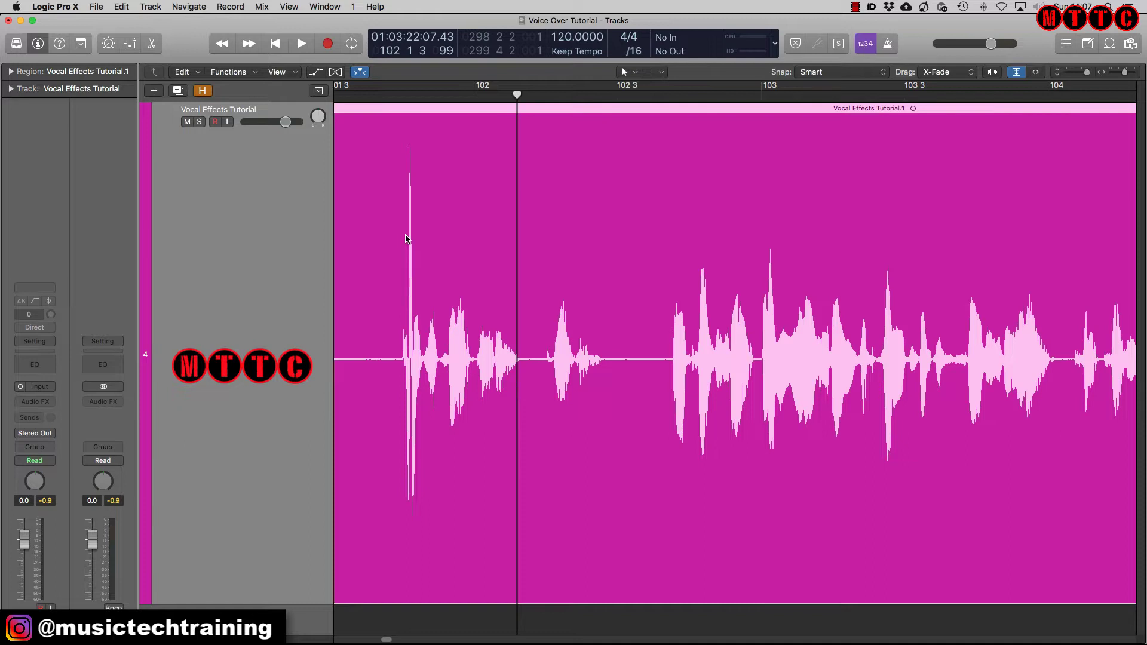
click(398, 101)
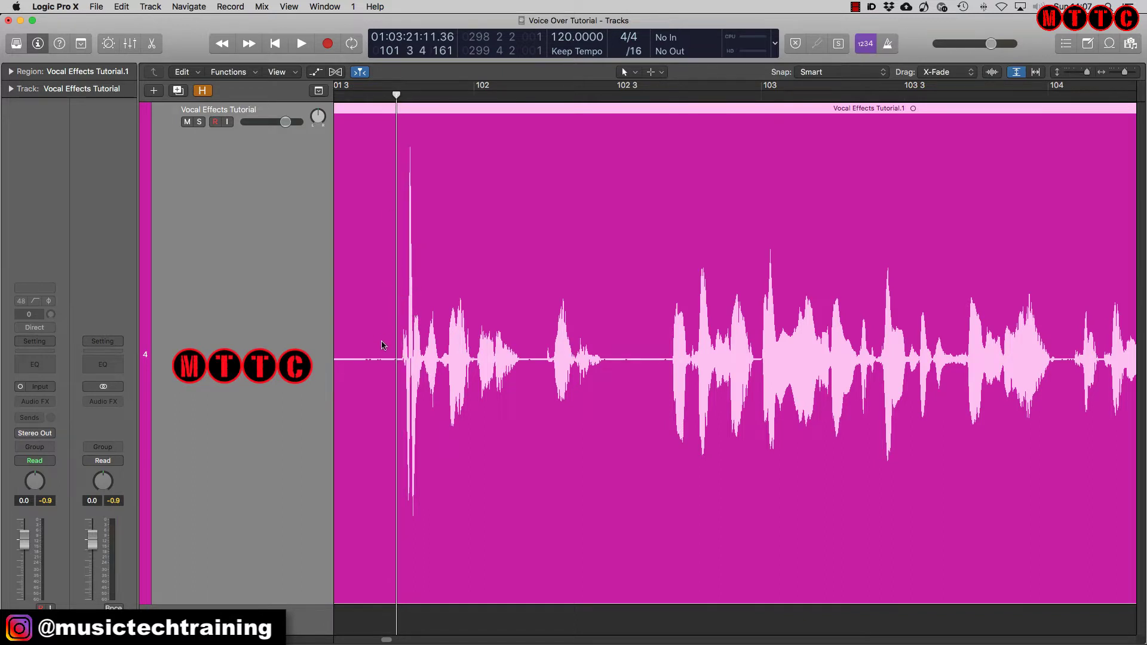
key(super+t)
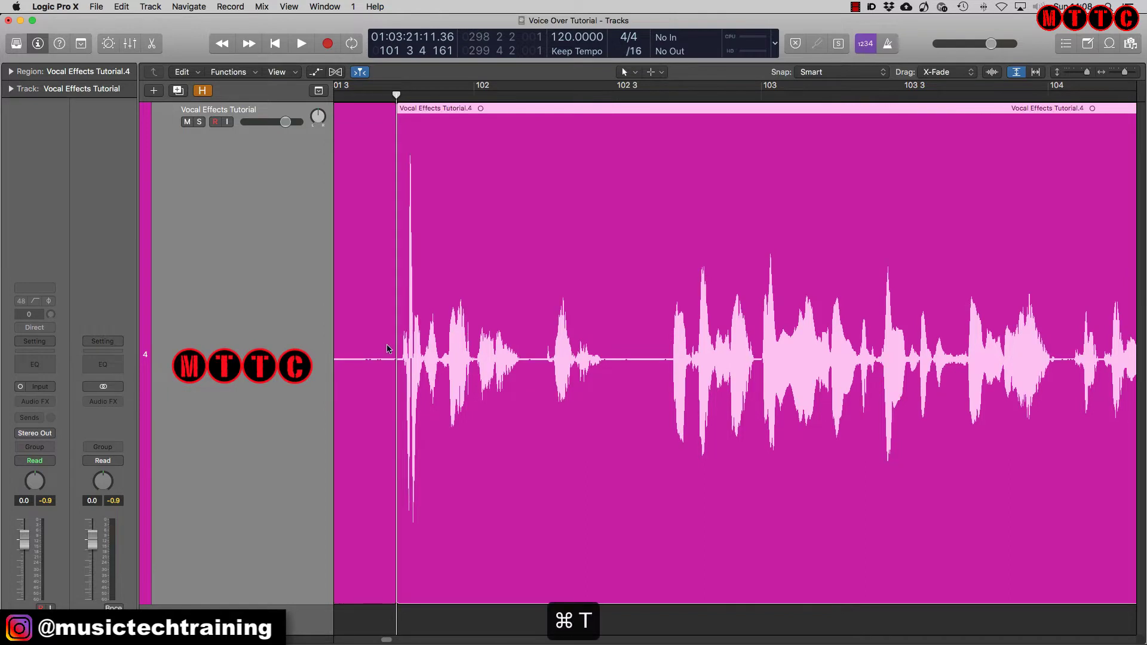
Step: Apply a destructive fade-in to the opening peak of the newly split region's audio, and play back the result
double_click(509, 341)
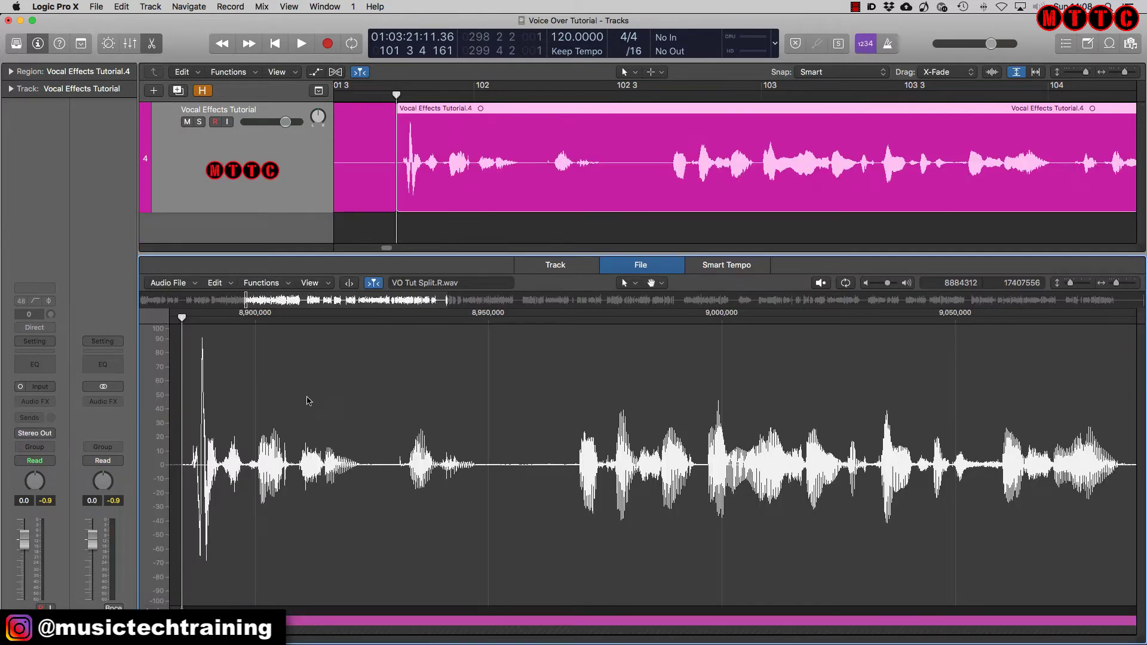
drag(245, 463, 280, 477)
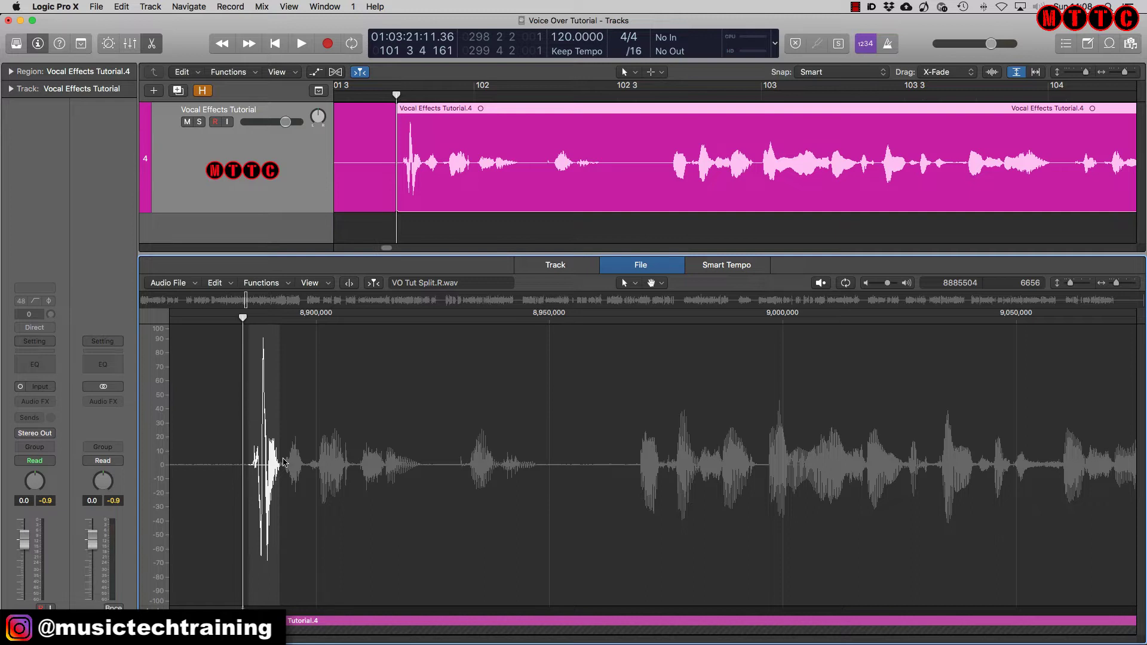
key(ctrl+i)
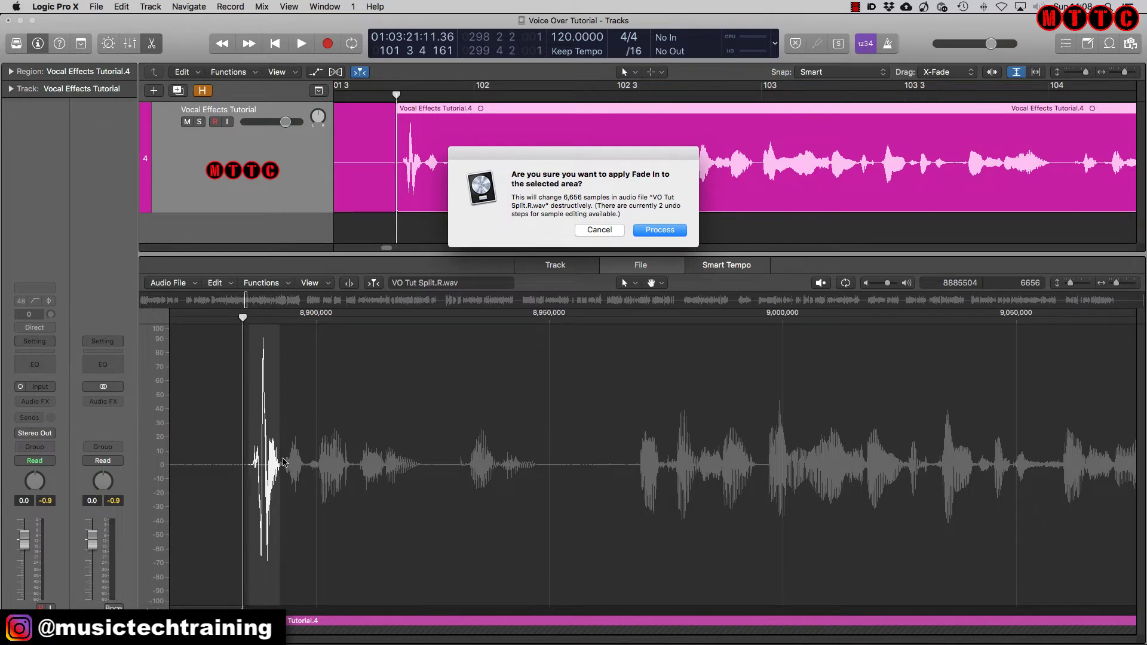
key(Return)
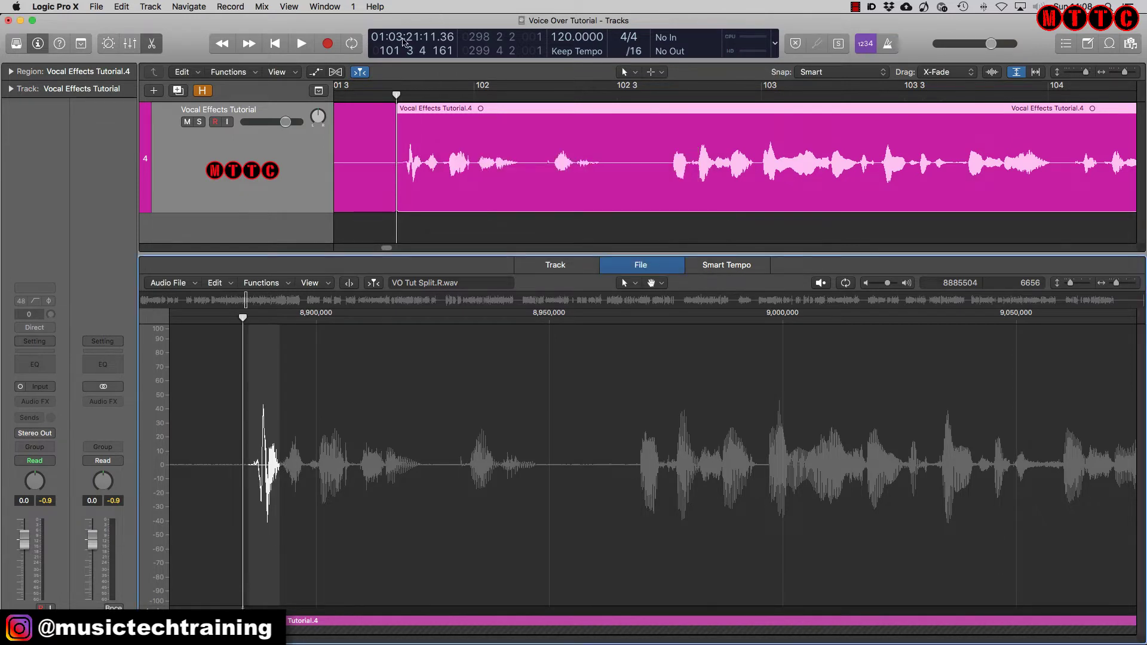
click(435, 133)
key(space)
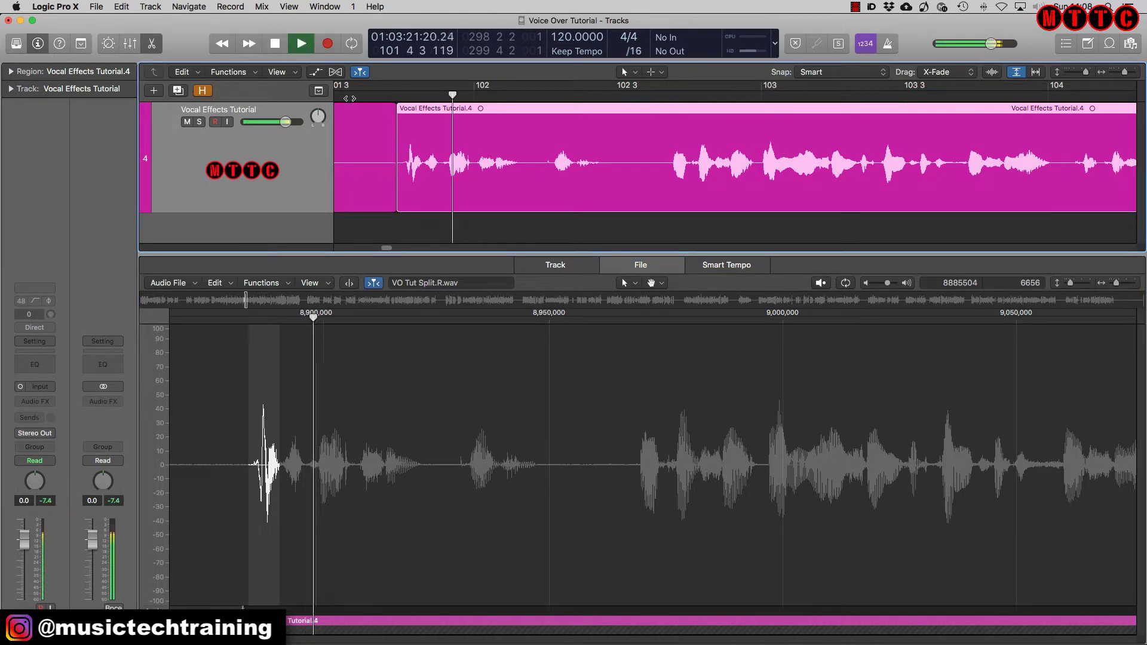
Step: Select the opening peak of the split region in the file editor, lower its gain by 6 dB, and play back the result
scroll(265, 416, up, 5)
drag(267, 418, 362, 488)
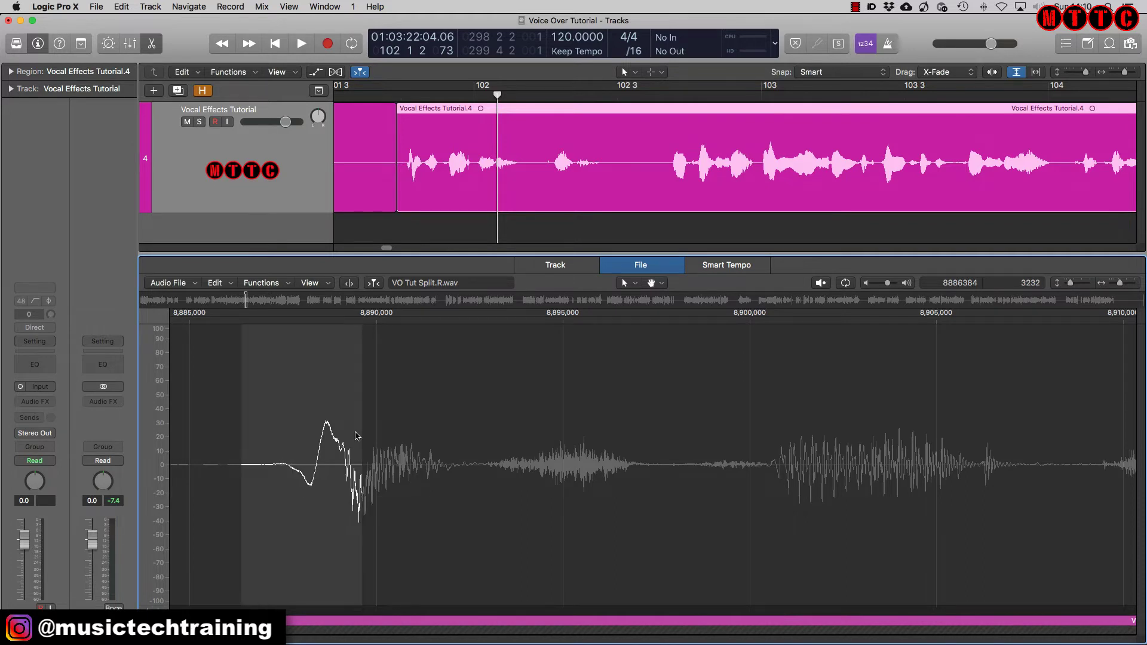
key(ctrl+g)
click(657, 347)
click(657, 347)
click(657, 347)
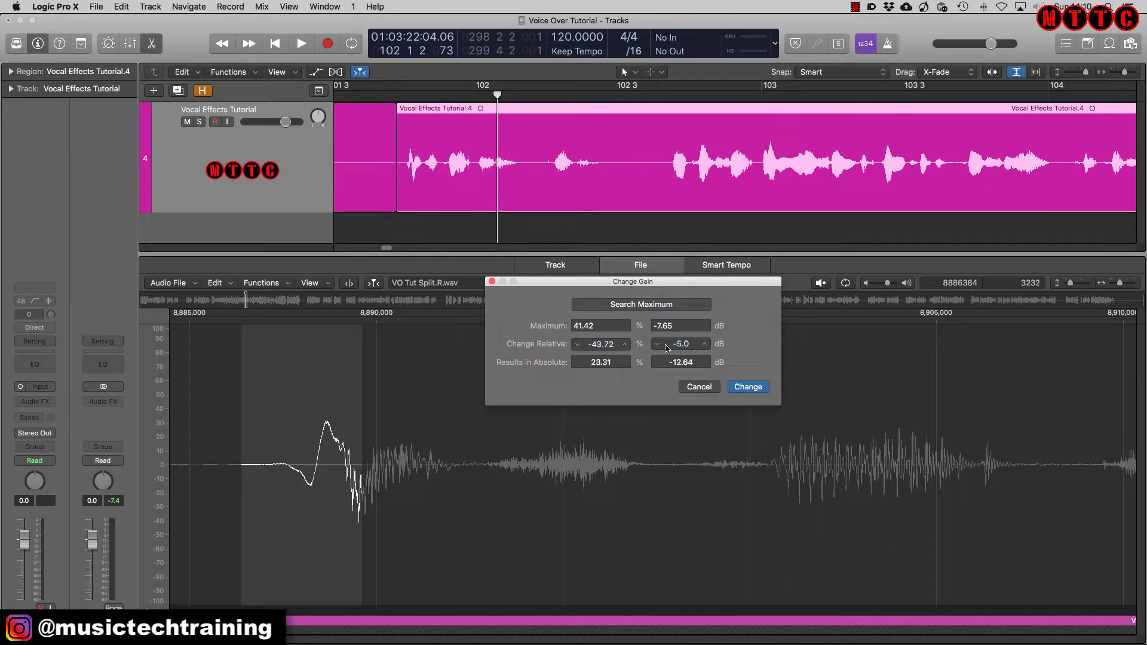
click(657, 346)
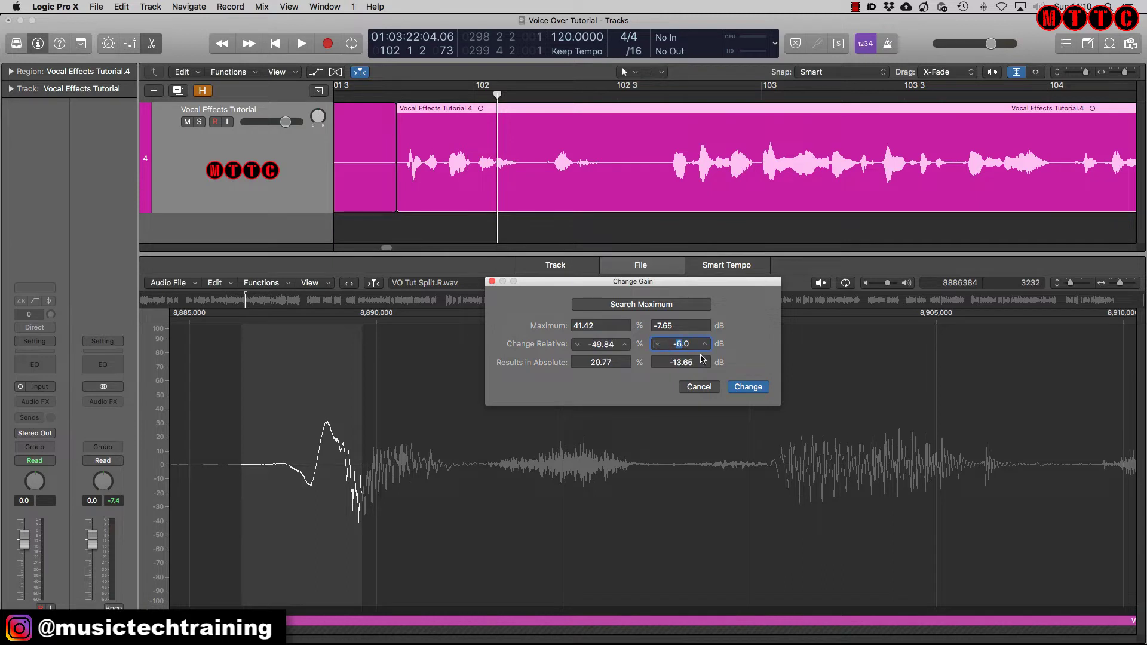
click(746, 389)
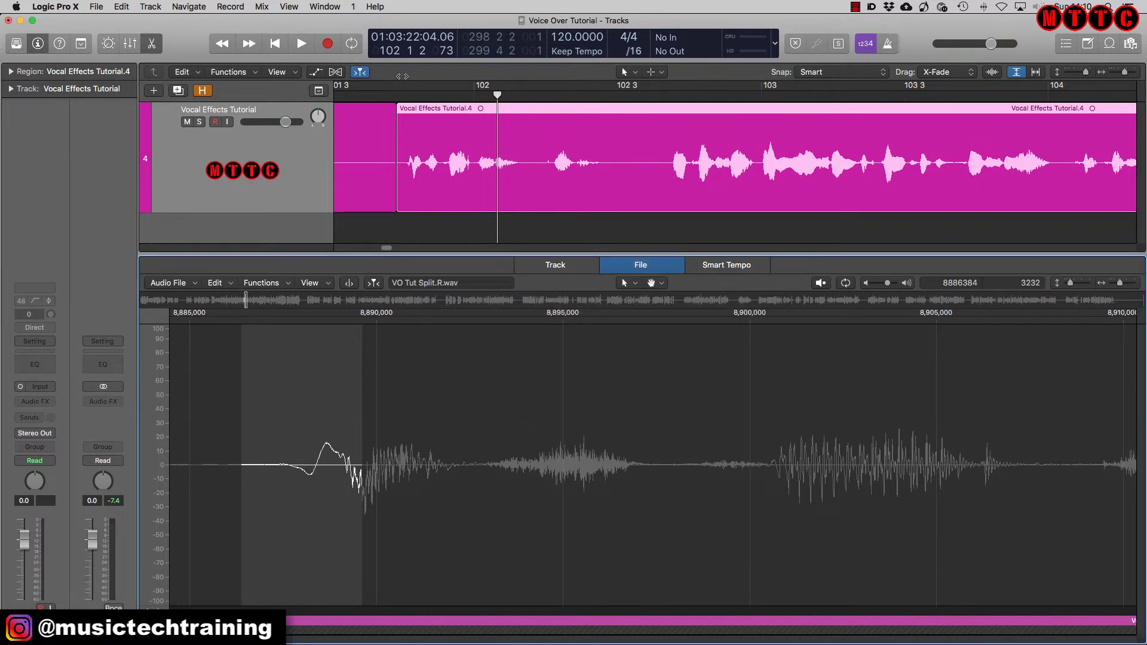
double_click(369, 96)
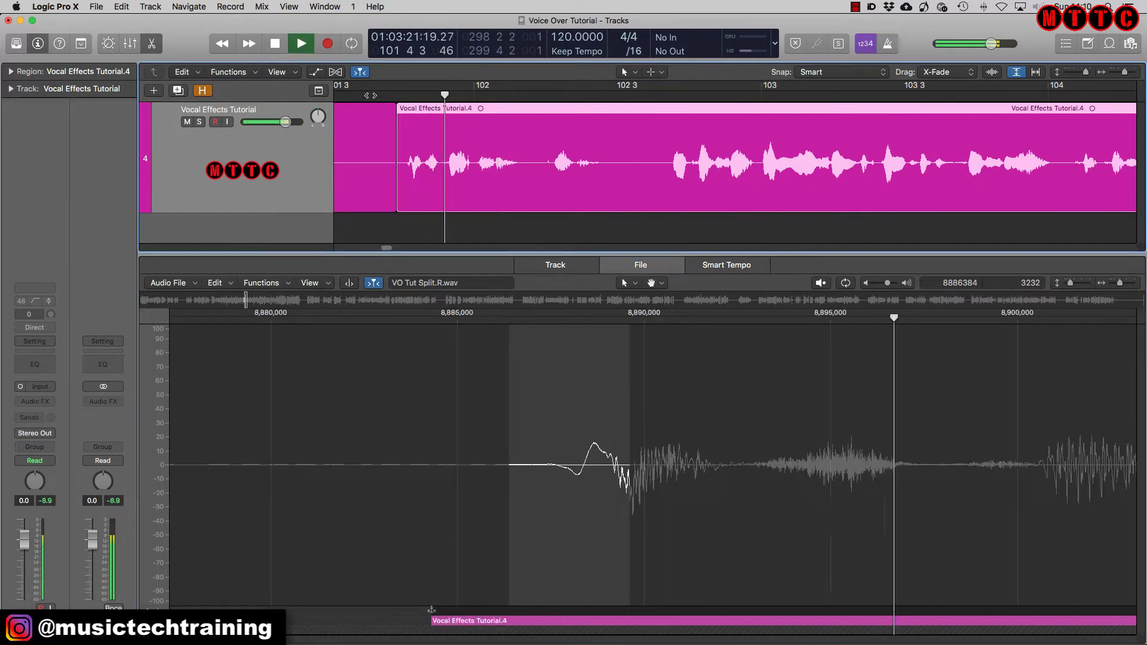
key(space)
Step: Select all the split vocal regions on the track and join them into a single region
scroll(652, 465, right, 10)
click(545, 180)
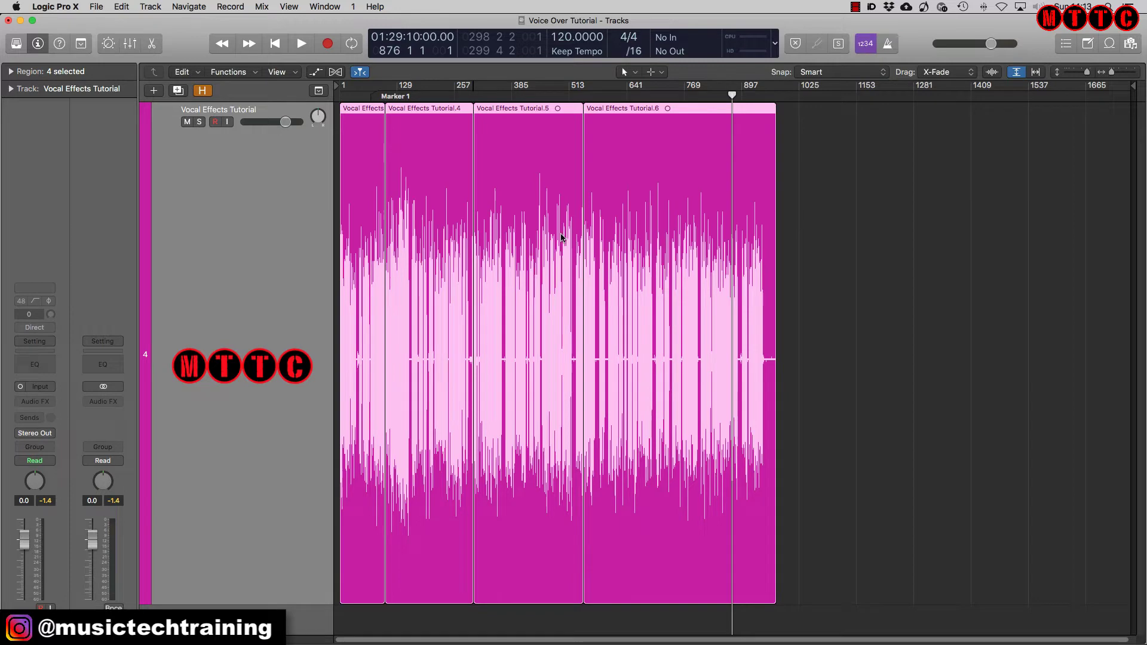
drag(886, 239, 212, 269)
key(super+j)
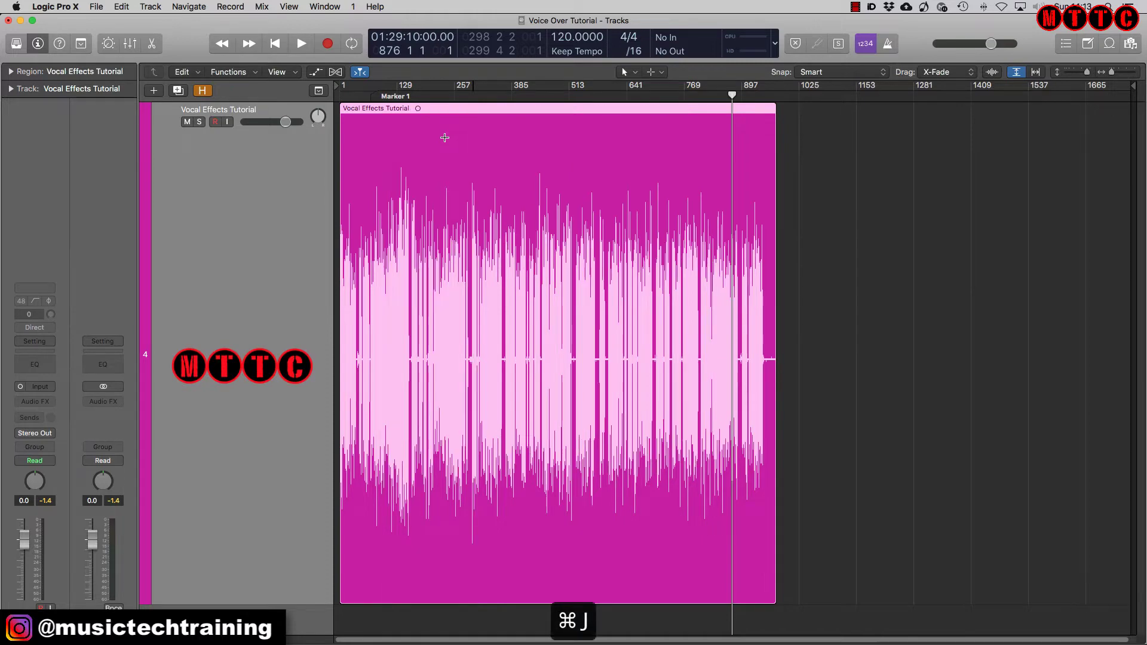
Step: Open the joined vocal region in the audio file editor and normalize its entire audio
double_click(445, 139)
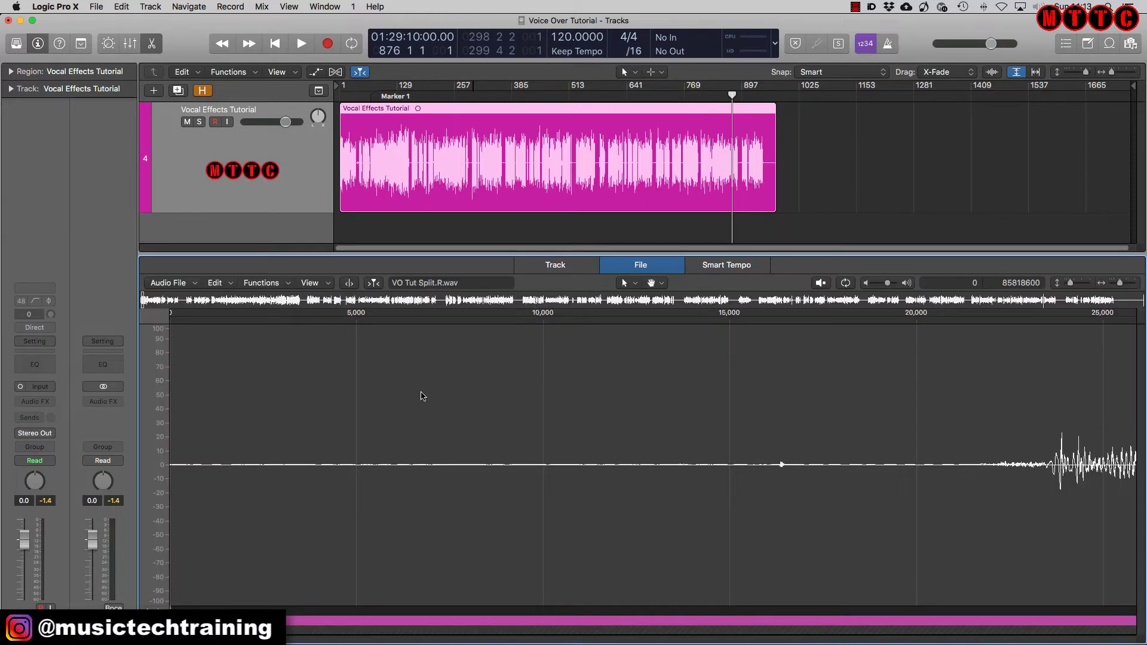
click(266, 283)
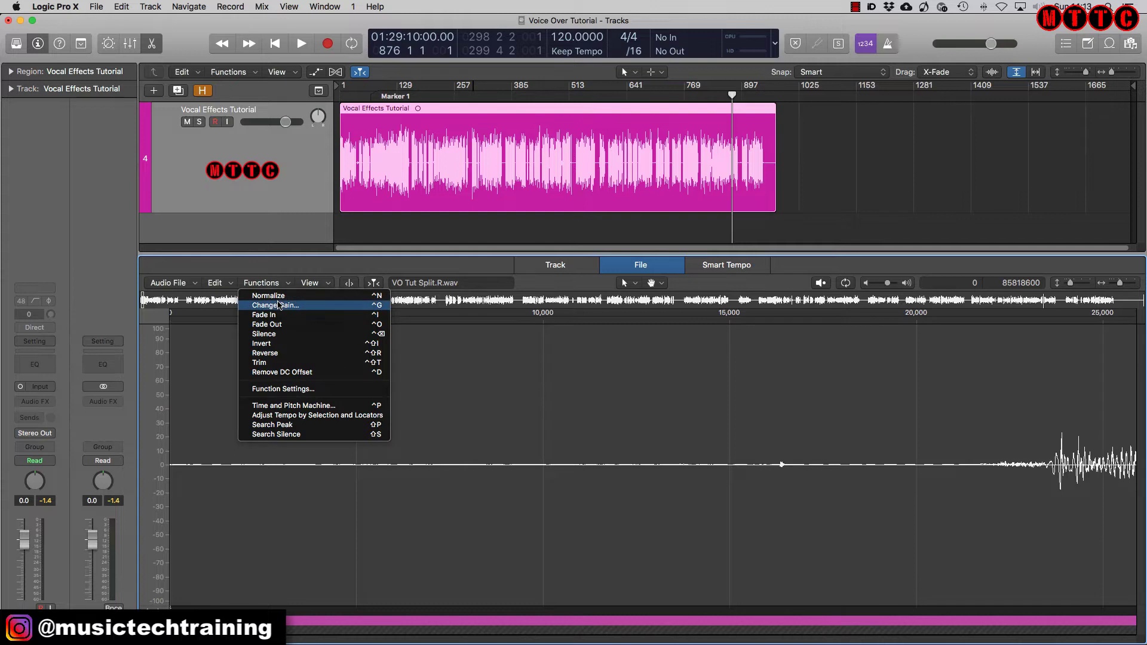
click(278, 296)
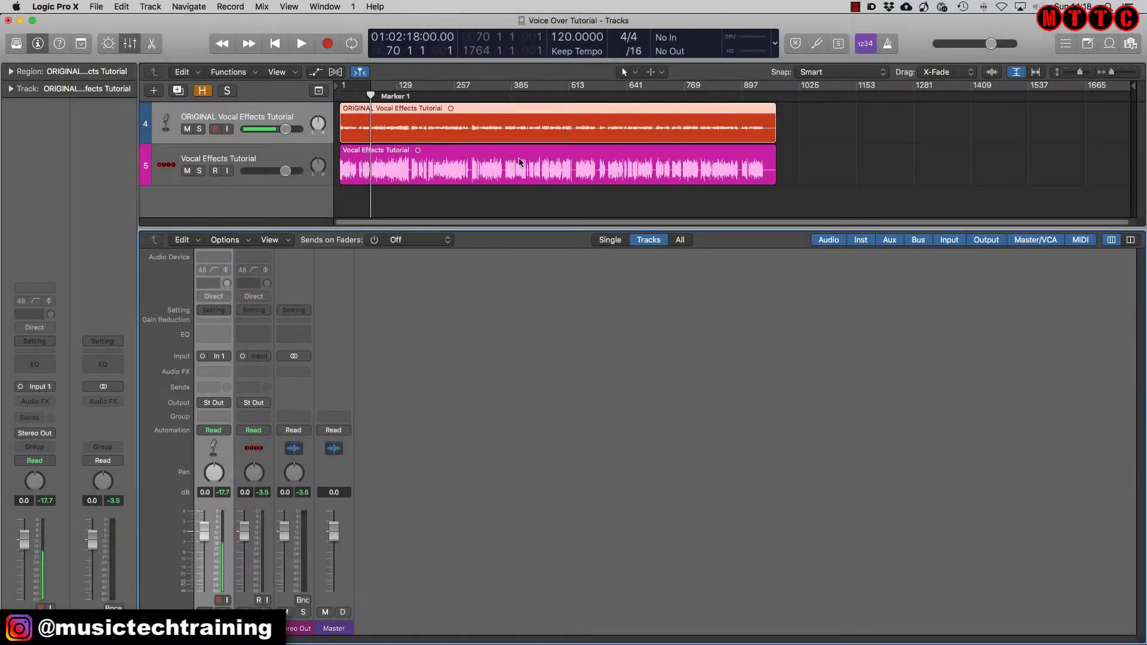
Step: Compare the original and processed vocal tracks by soloing and playing them from Marker 1
click(437, 117)
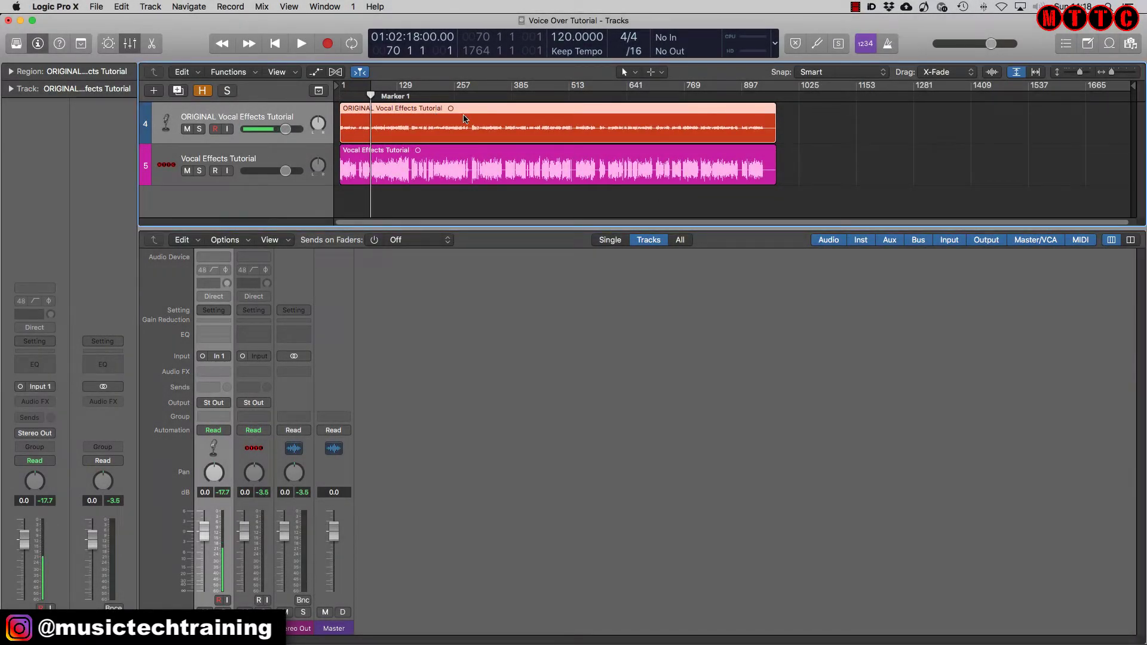
click(417, 173)
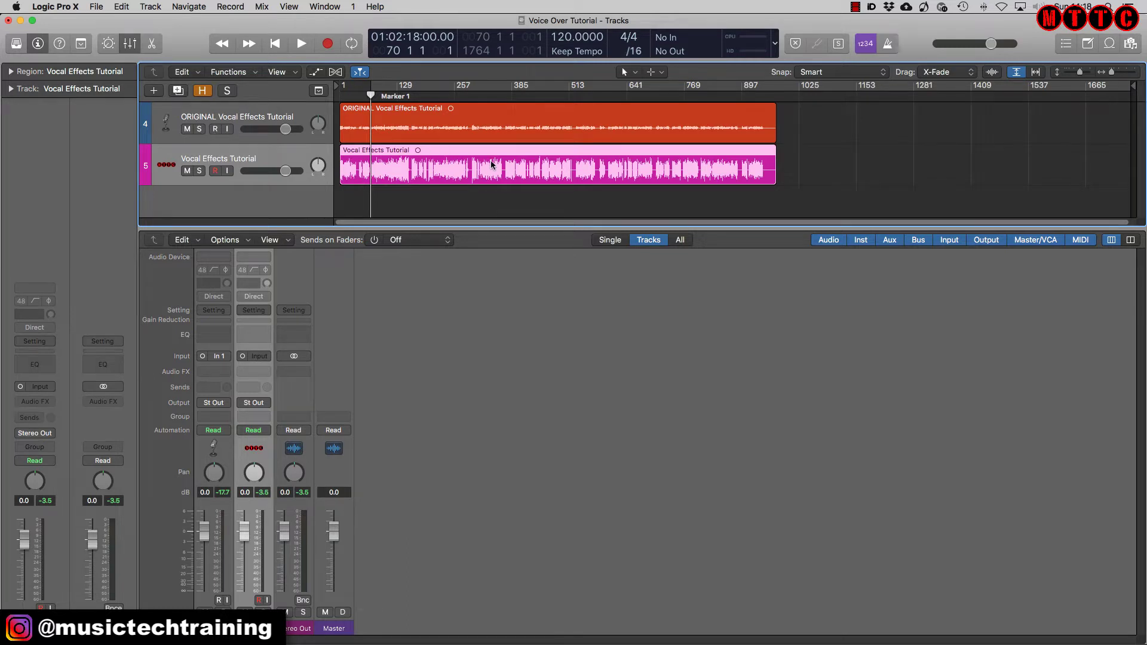
click(222, 611)
key(space)
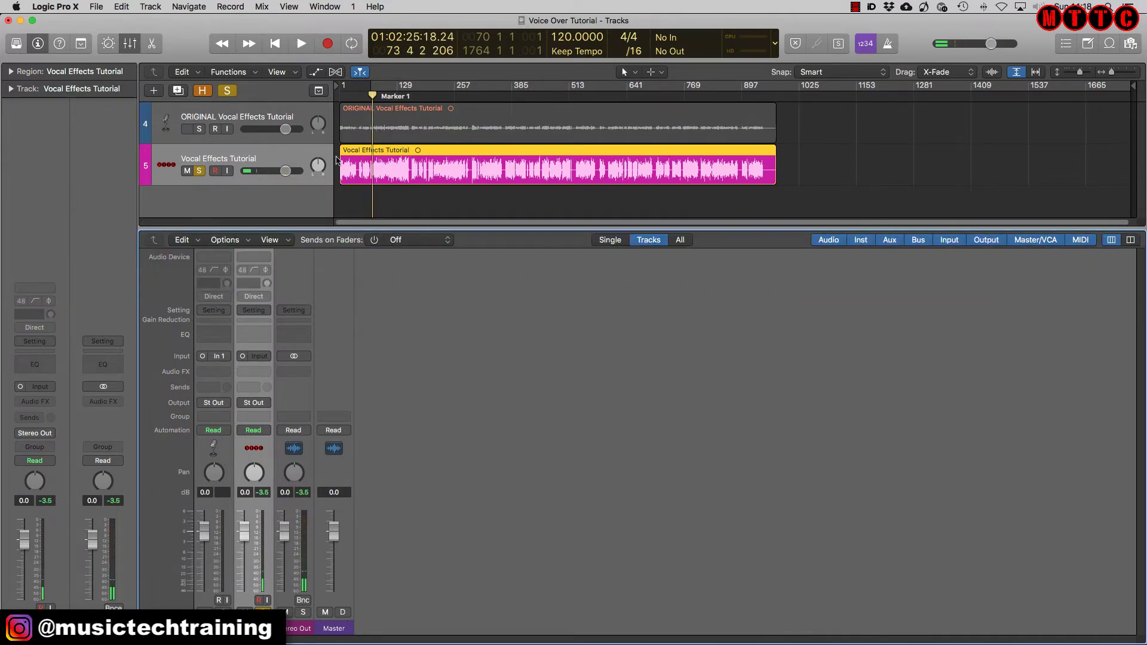
key(space)
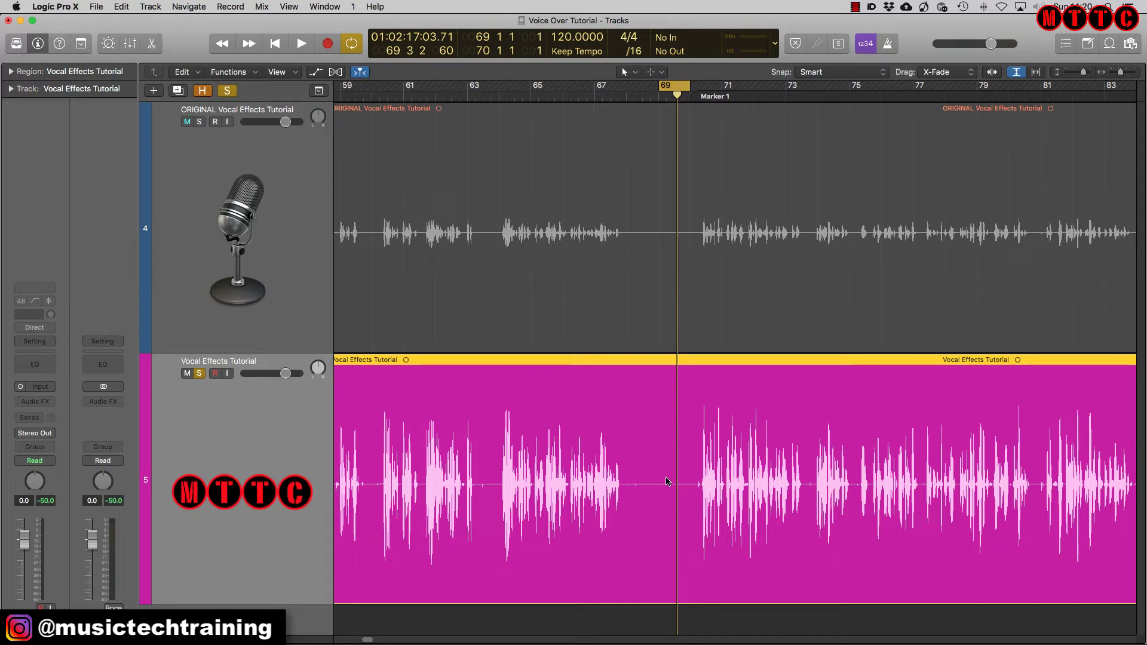
Step: Extend the cycle area from bar 69 to 71 4 1 1 and play back the soloed processed vocal across it
drag(688, 85, 745, 102)
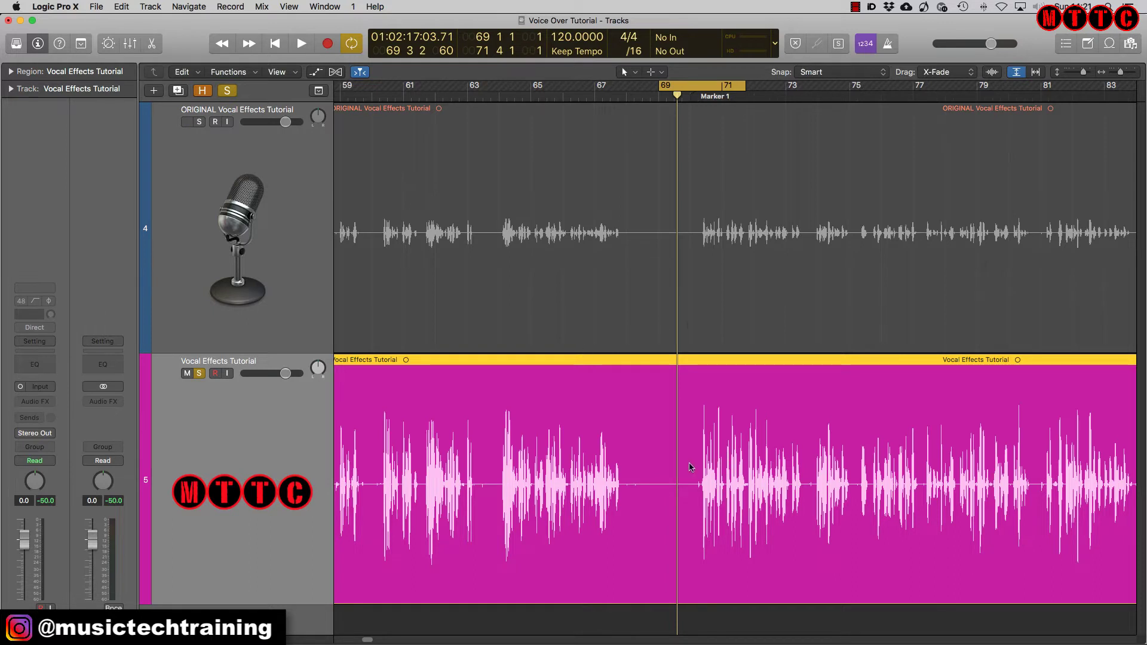
key(space)
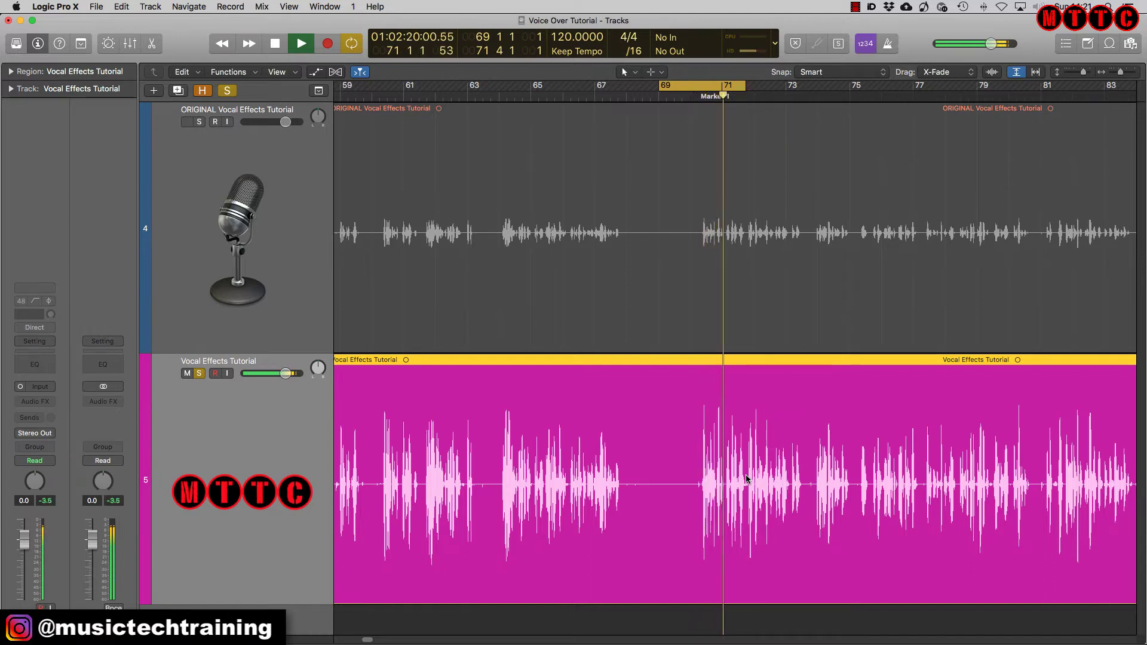
key(space)
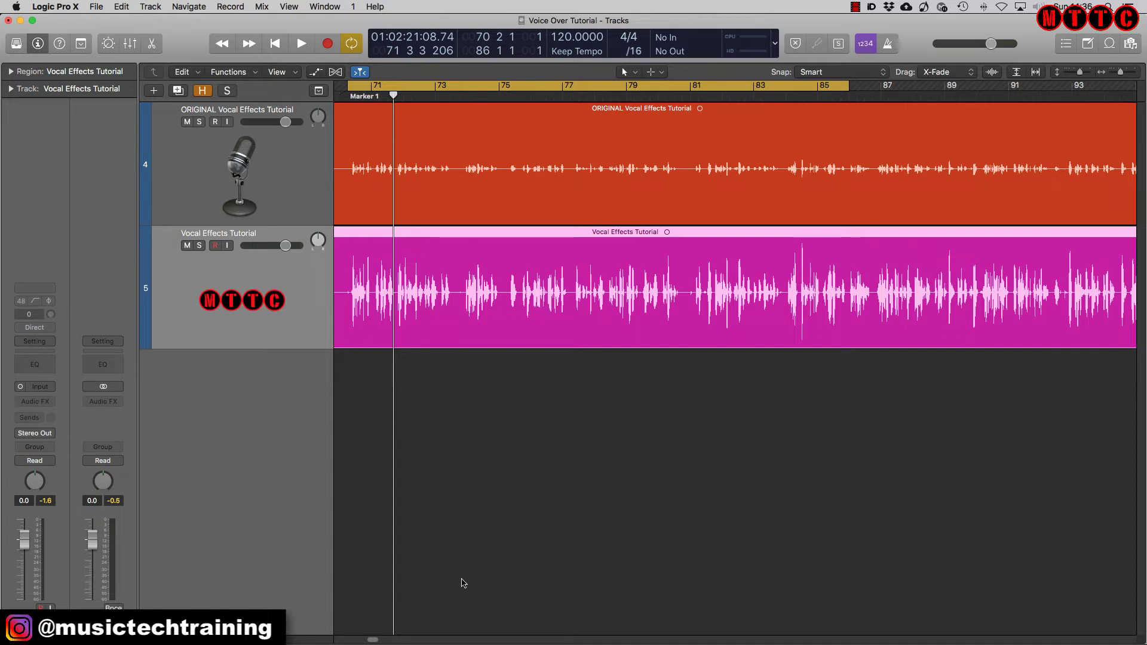
Step: Set the cycle area to bars 68 to 70 over the silent gap and bring up the processed vocal's noise-reduction plug-in windows
scroll(585, 209, left, 5)
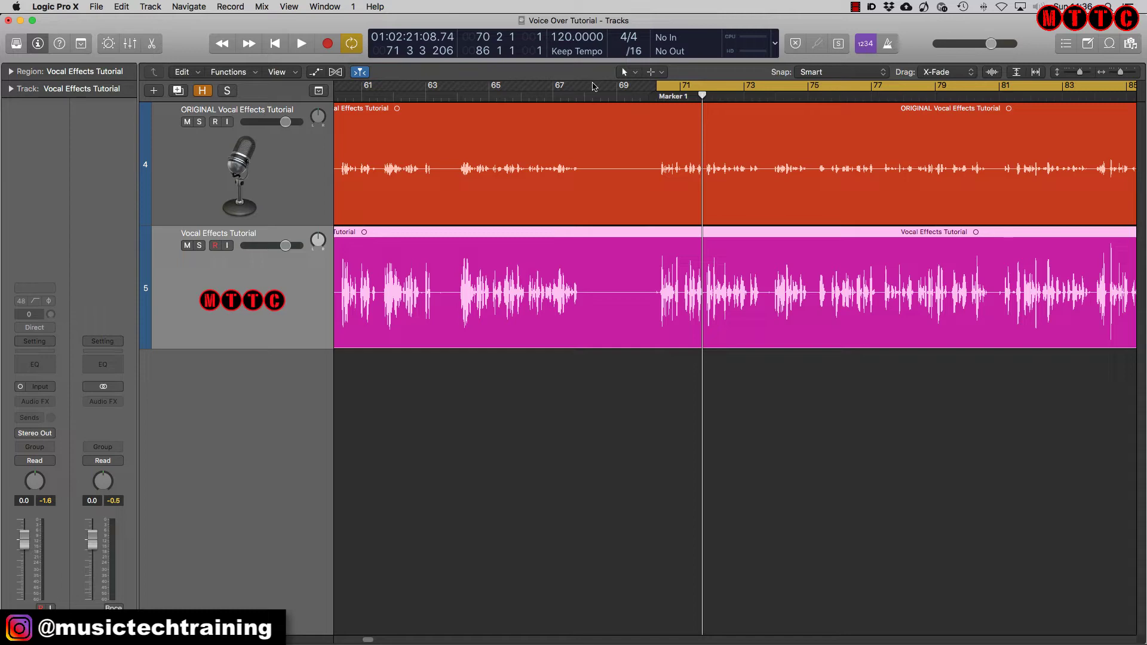
drag(585, 86, 648, 86)
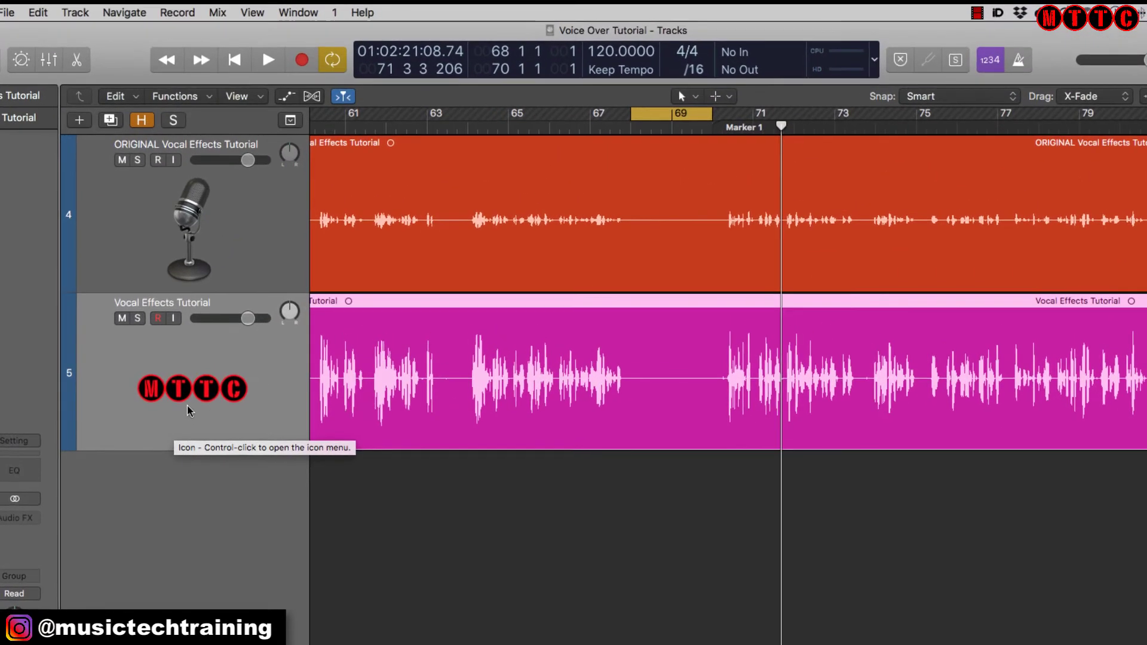
key(v)
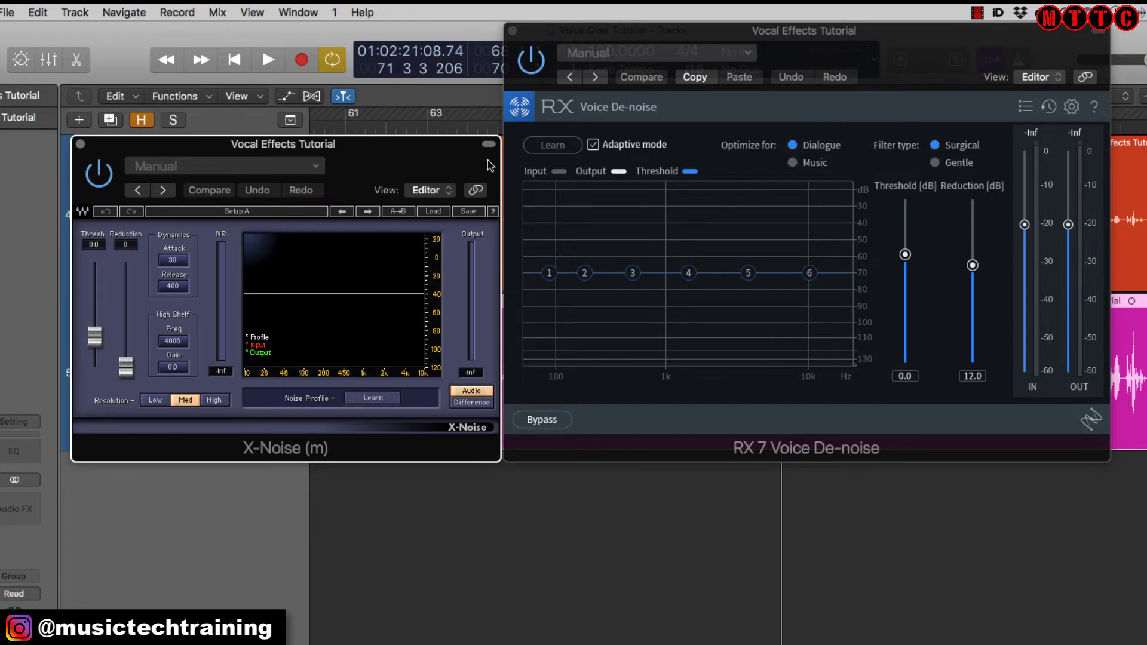
click(902, 43)
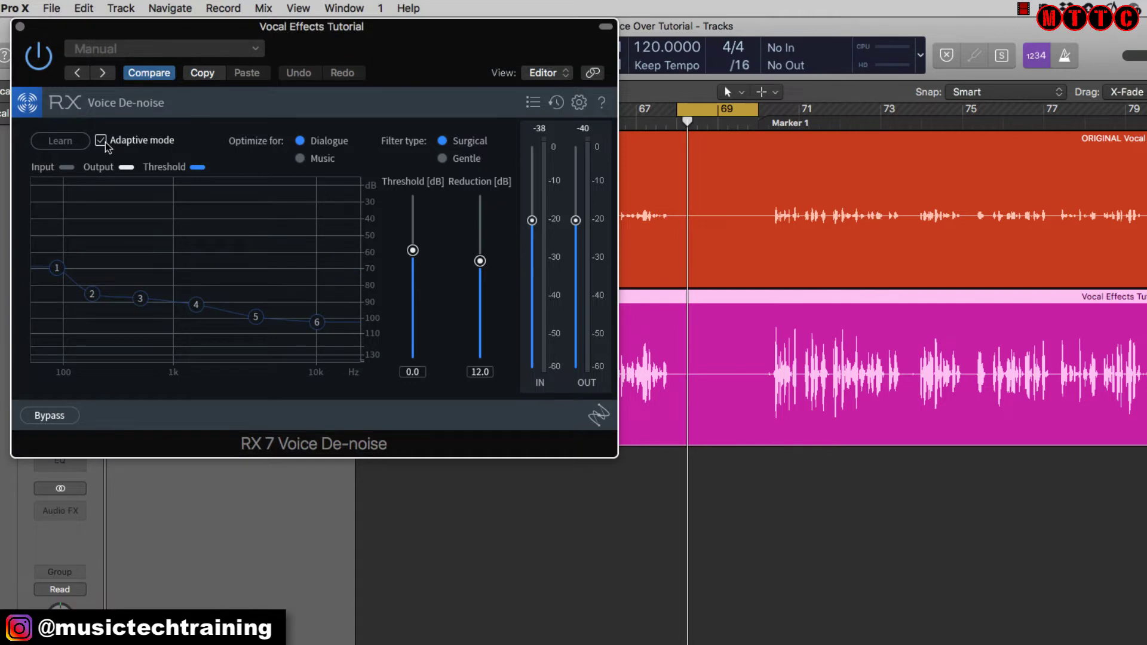
Step: In RX 7 Voice De-noise, switch off Adaptive mode and learn the noise profile by playing the silent gap
click(62, 143)
double_click(686, 128)
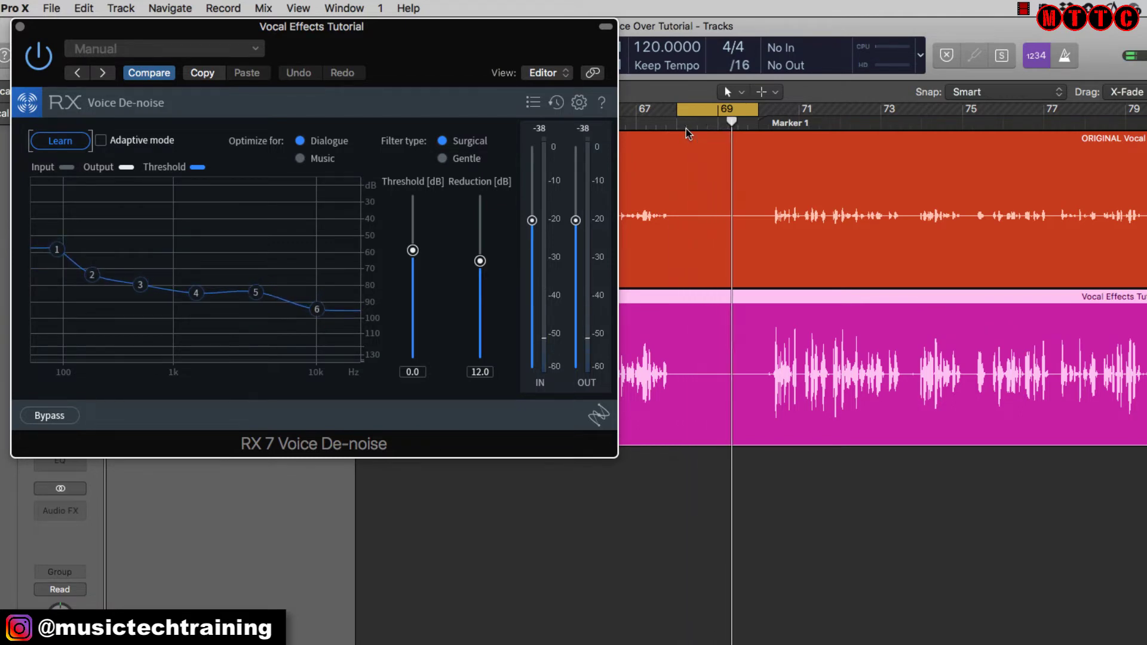
key(space)
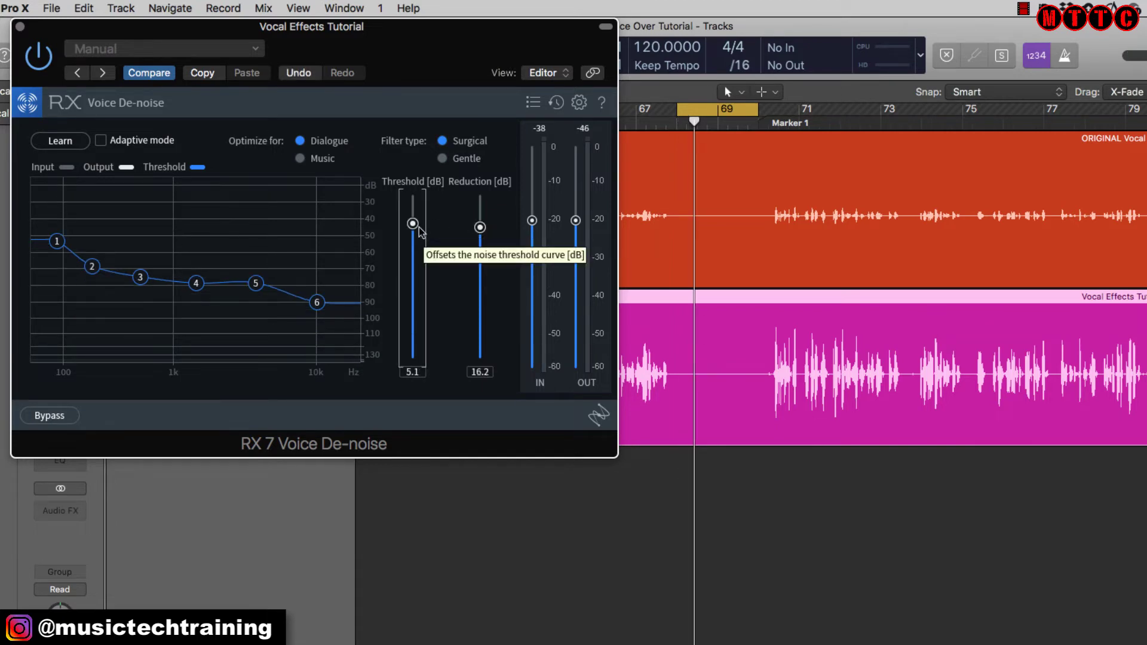
Step: Set the de-noise threshold to 4.3 dB and reduction to 16.6 dB, audition the silent gap, and close the plug-in window
key(space)
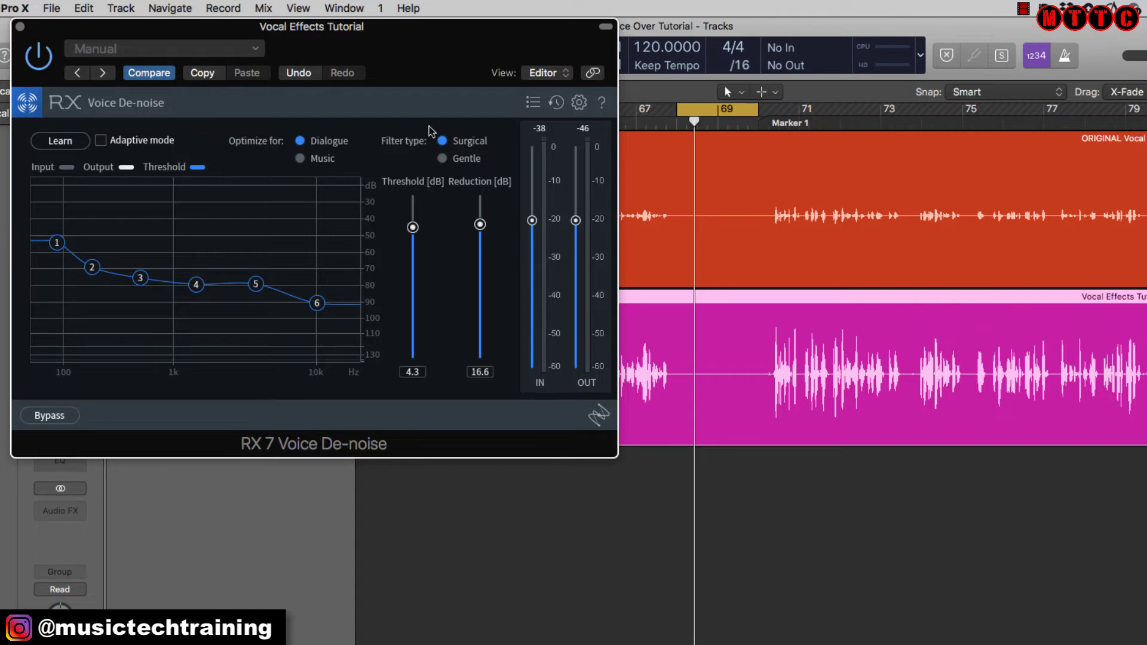
key(space)
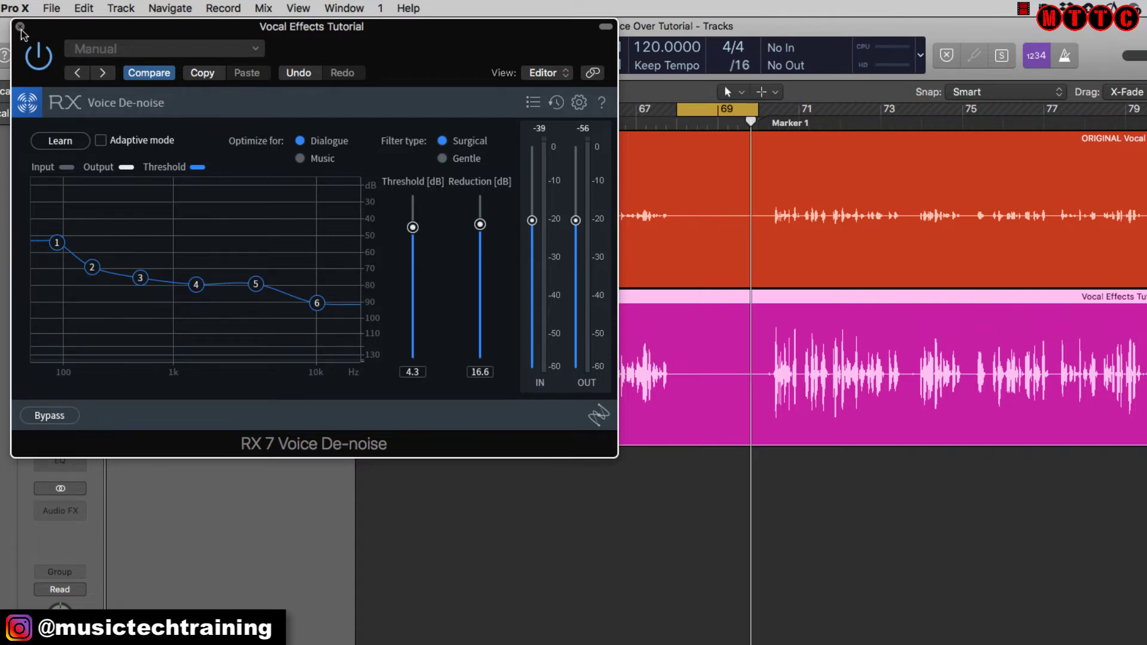
click(20, 27)
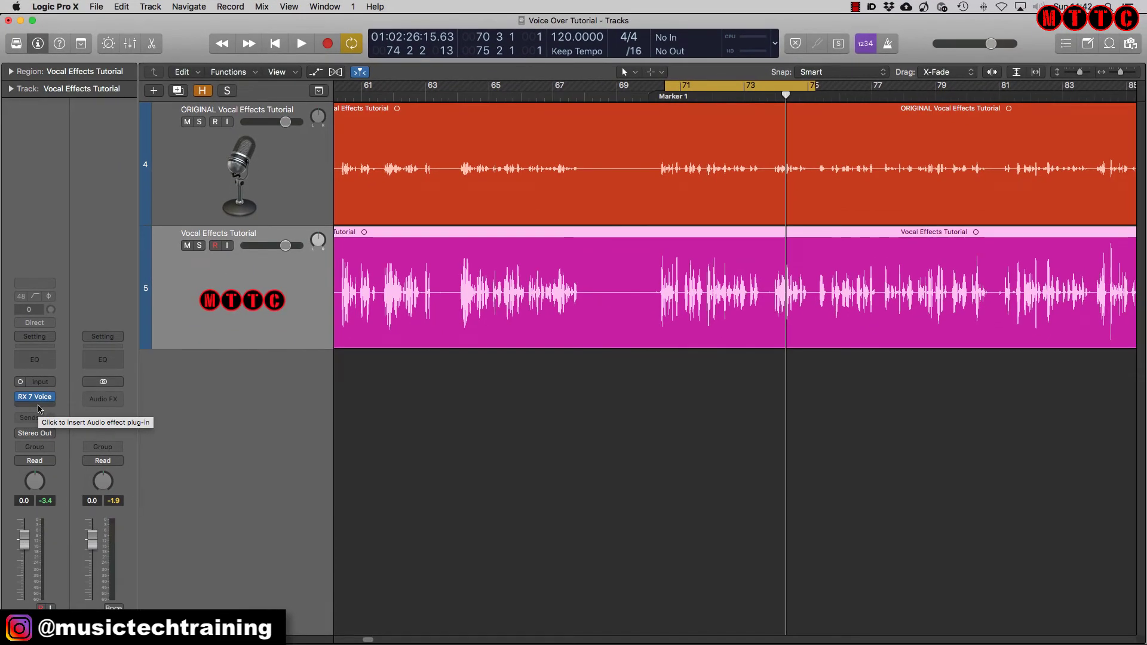
Step: Insert a mono Compressor after RX 7 Voice De-noise on the processed vocal track
click(34, 409)
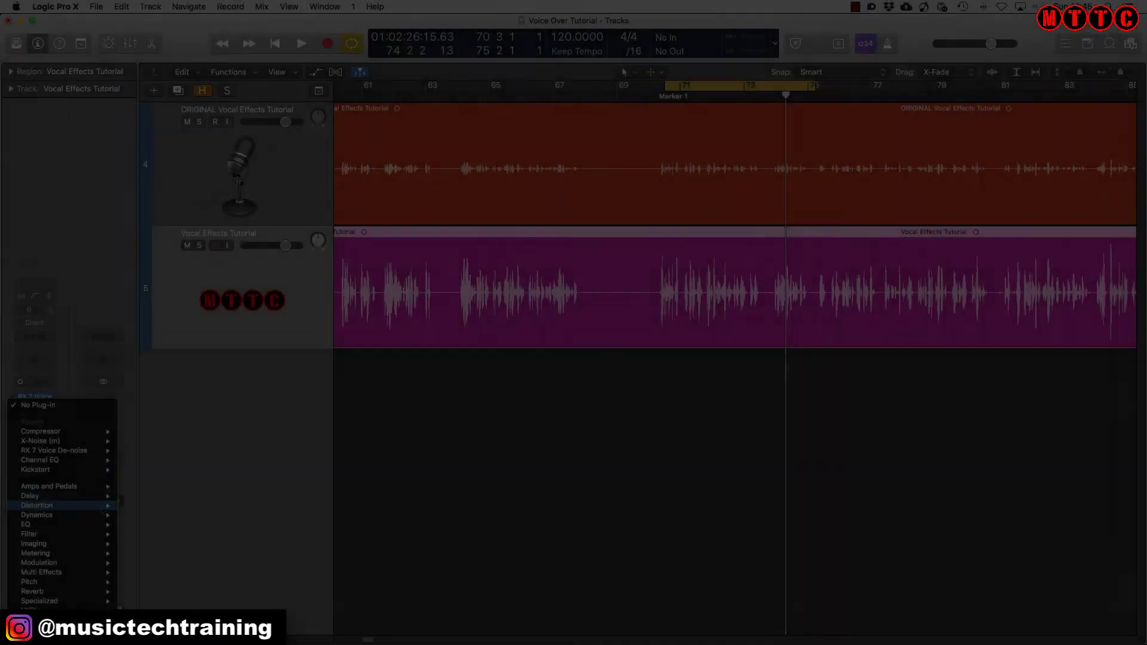
mouse_move(103, 515)
mouse_move(198, 525)
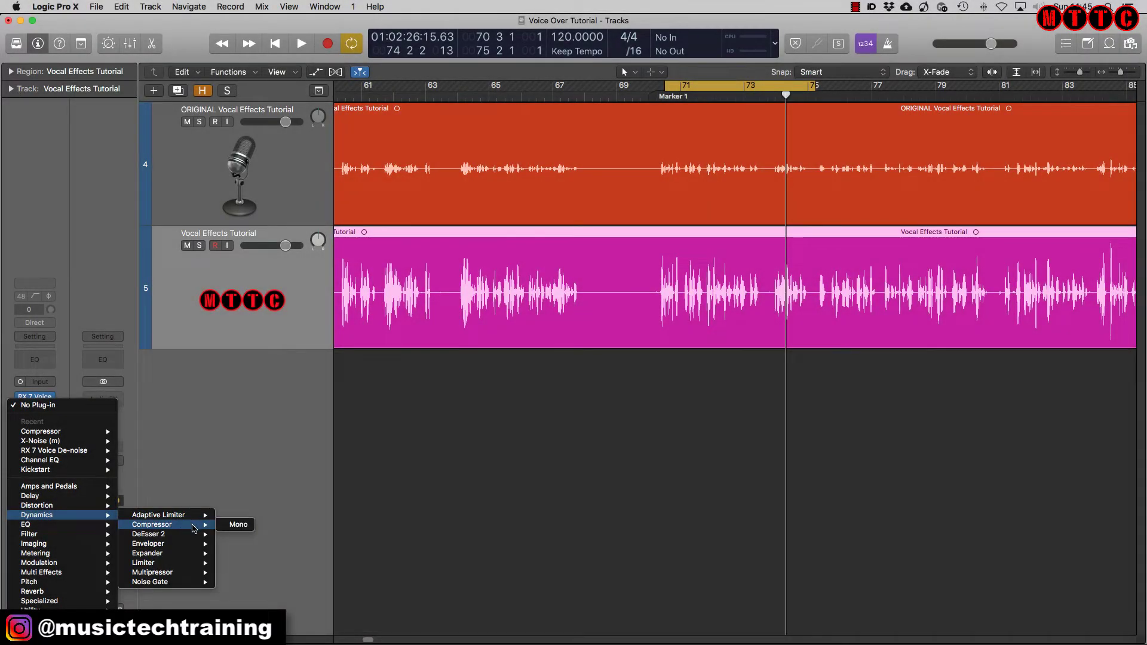
click(236, 525)
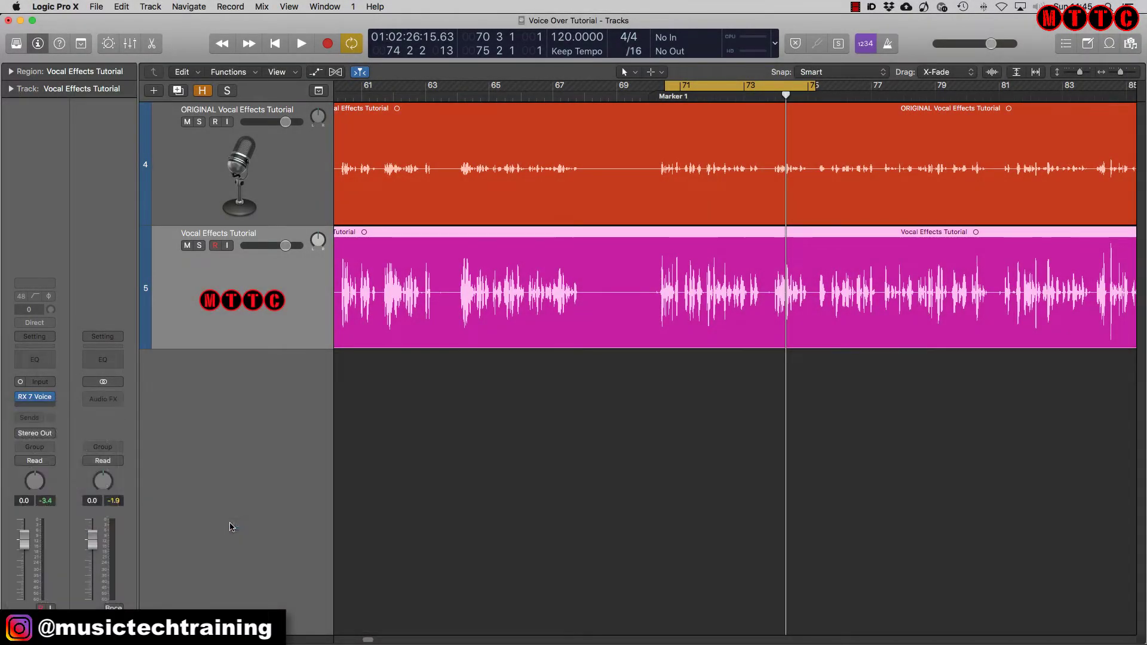
Step: Move the Compressor window over the arrangement and load the VCA Vocal preset from the Voice settings
drag(239, 37, 496, 25)
click(418, 42)
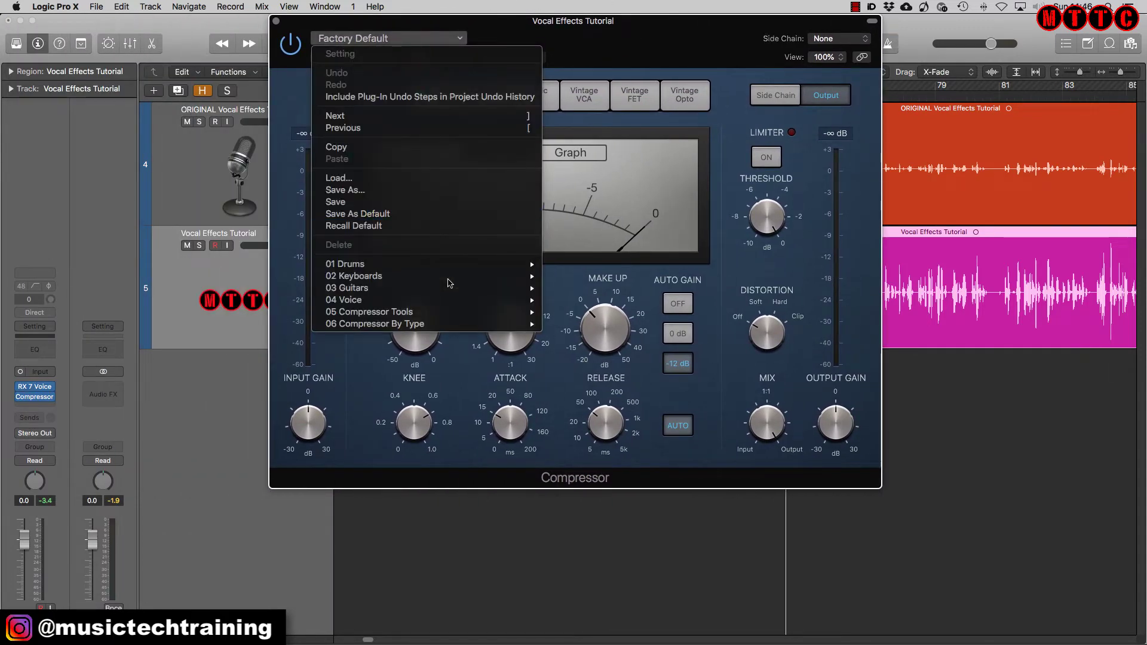
mouse_move(446, 302)
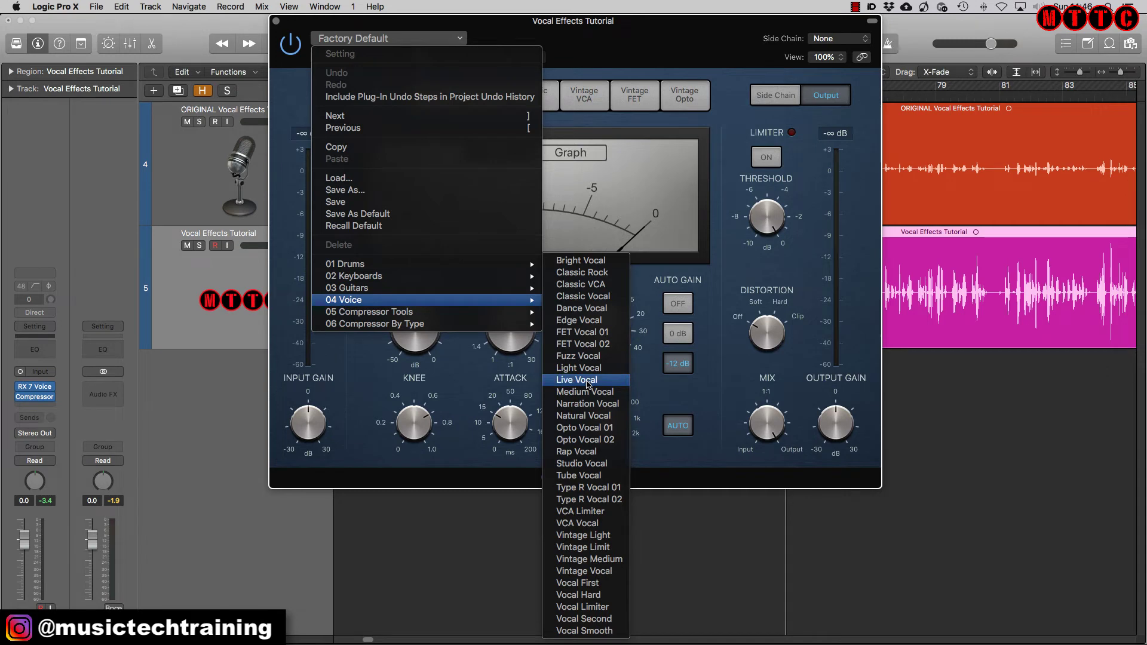
click(594, 524)
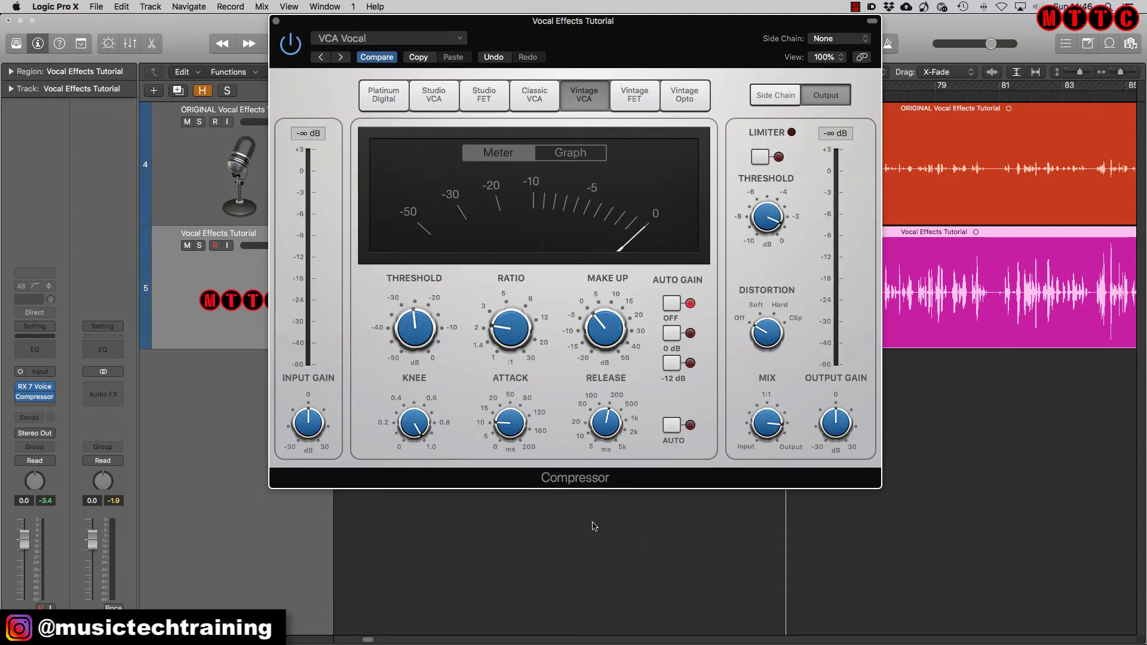
drag(609, 37, 618, 24)
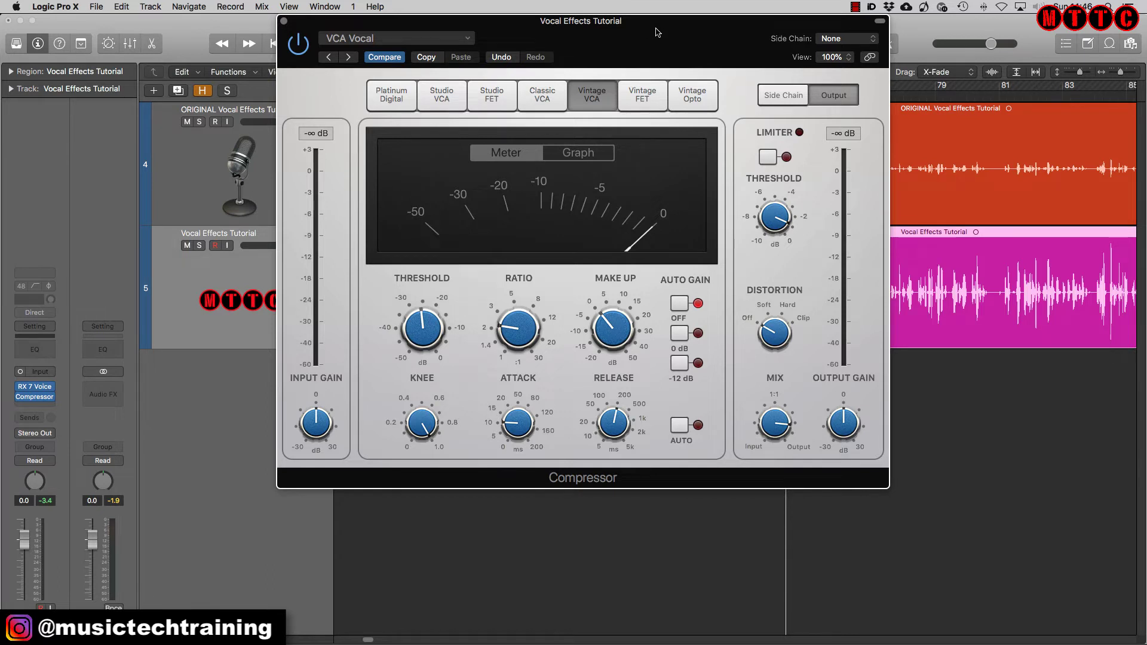
drag(655, 29, 644, 26)
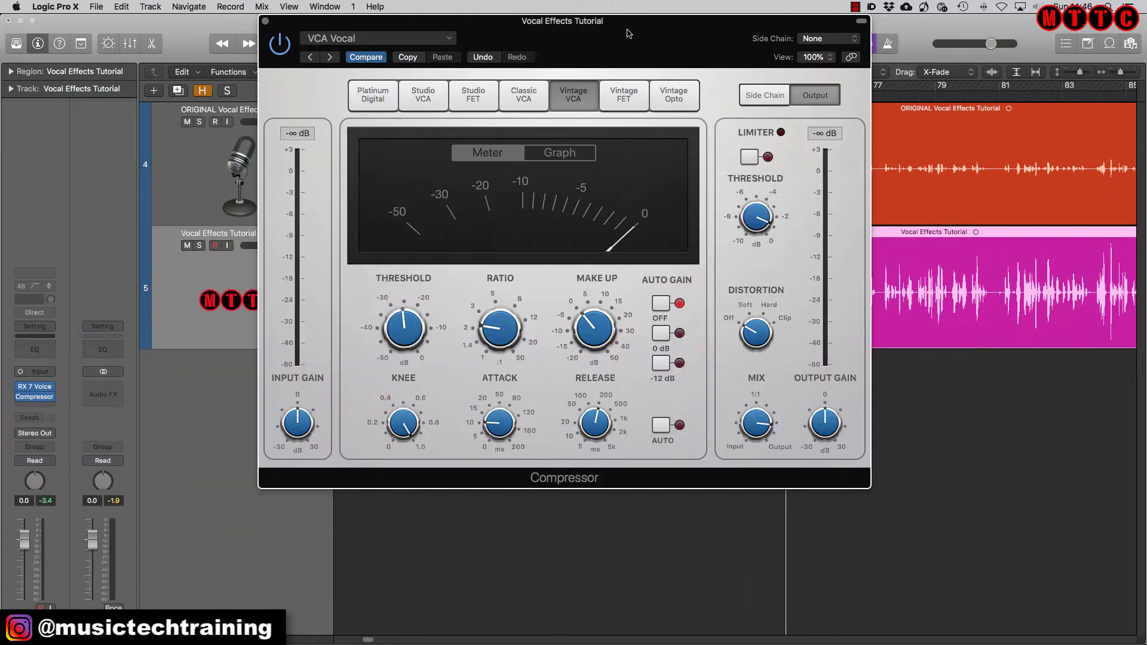
drag(614, 18, 672, 13)
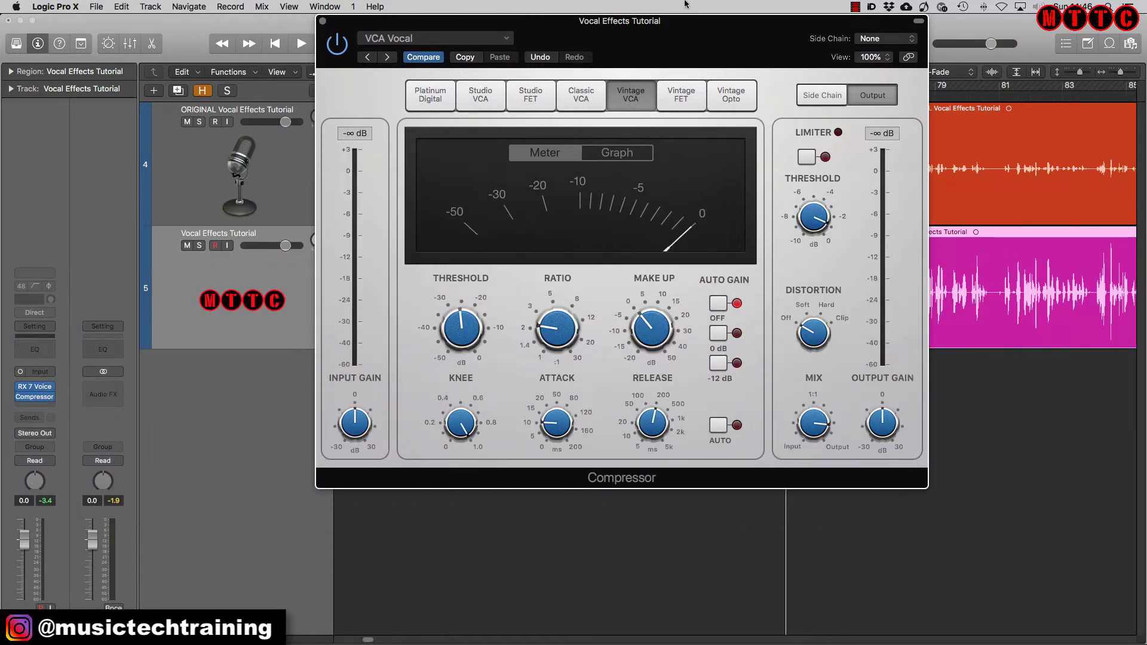
Step: Audition the looped vocal with the Compressor active and bypassed, and close the plug-in window
key(space)
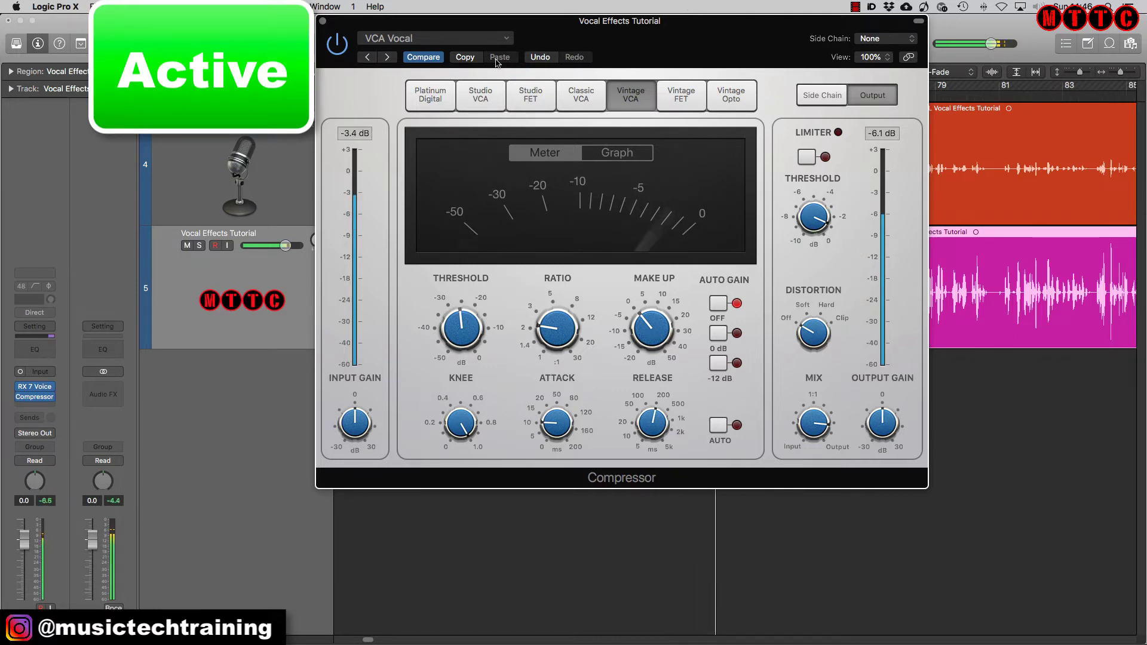
click(337, 44)
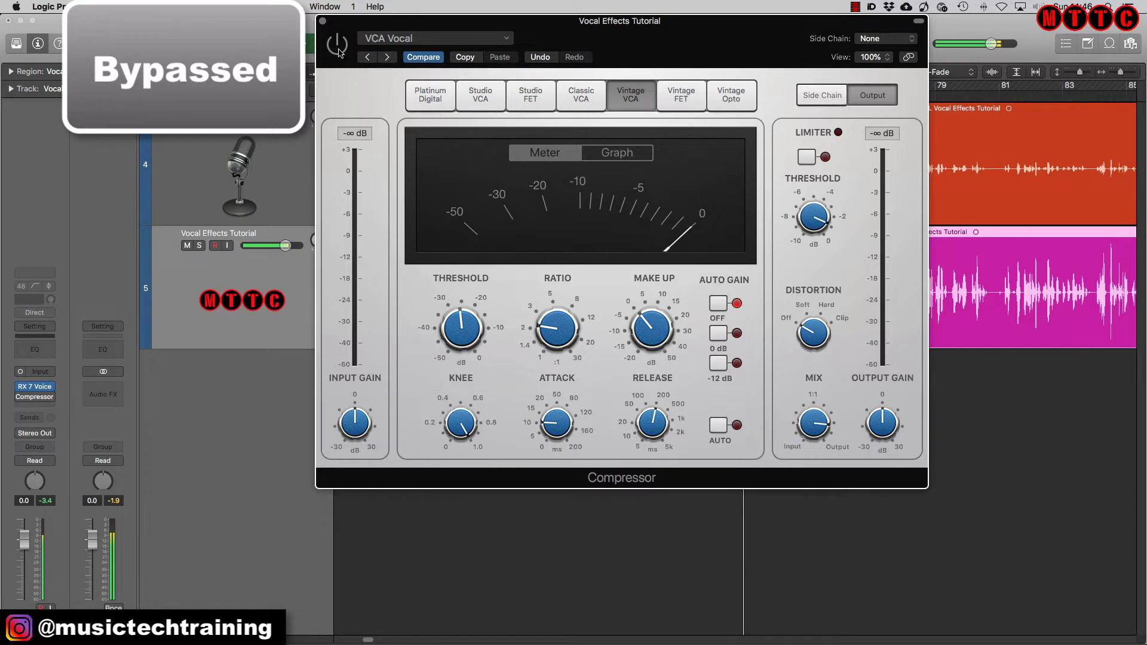
key(space)
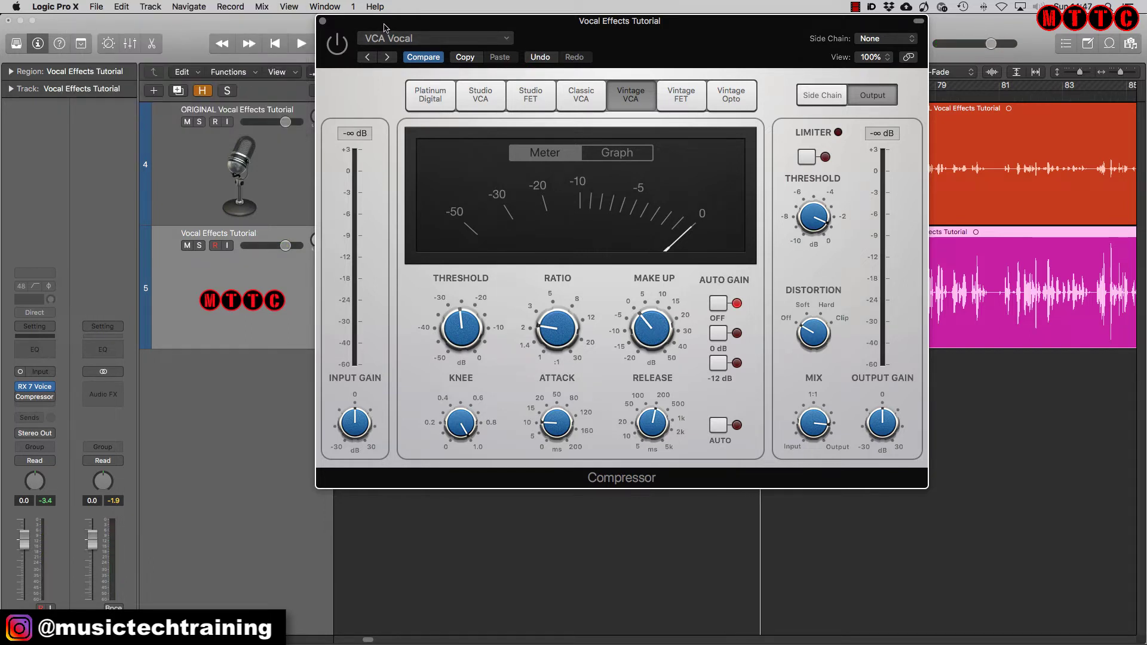
click(322, 20)
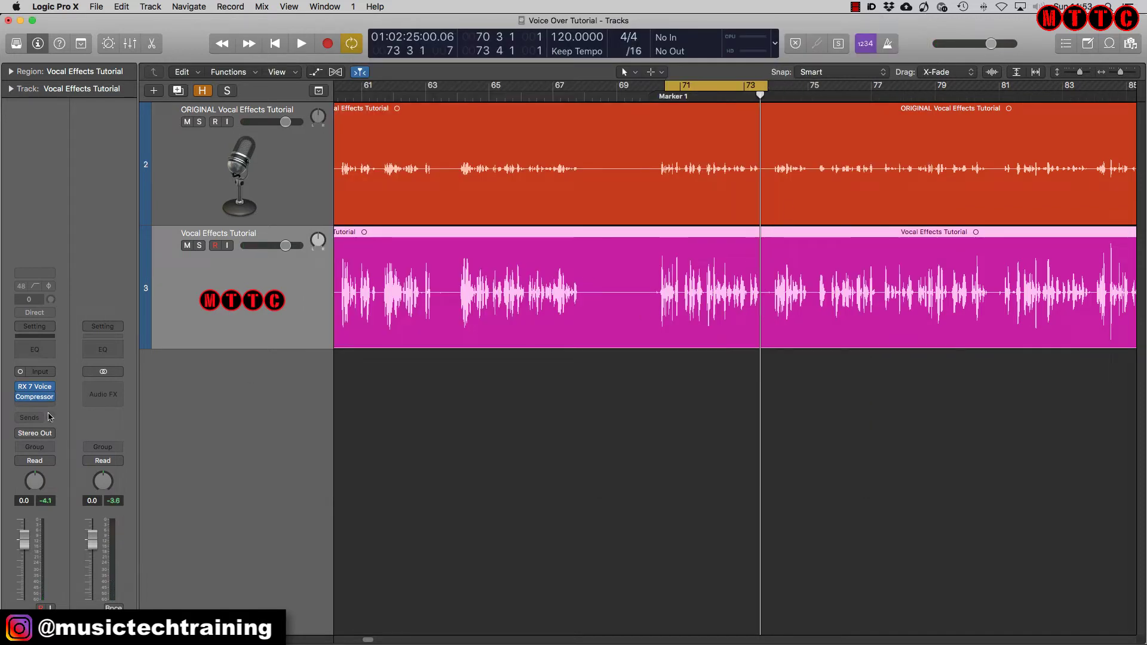
Step: Insert a mono Vintage Tube EQ from the Vintage EQ Collection after the Compressor on the processed vocal track
click(49, 406)
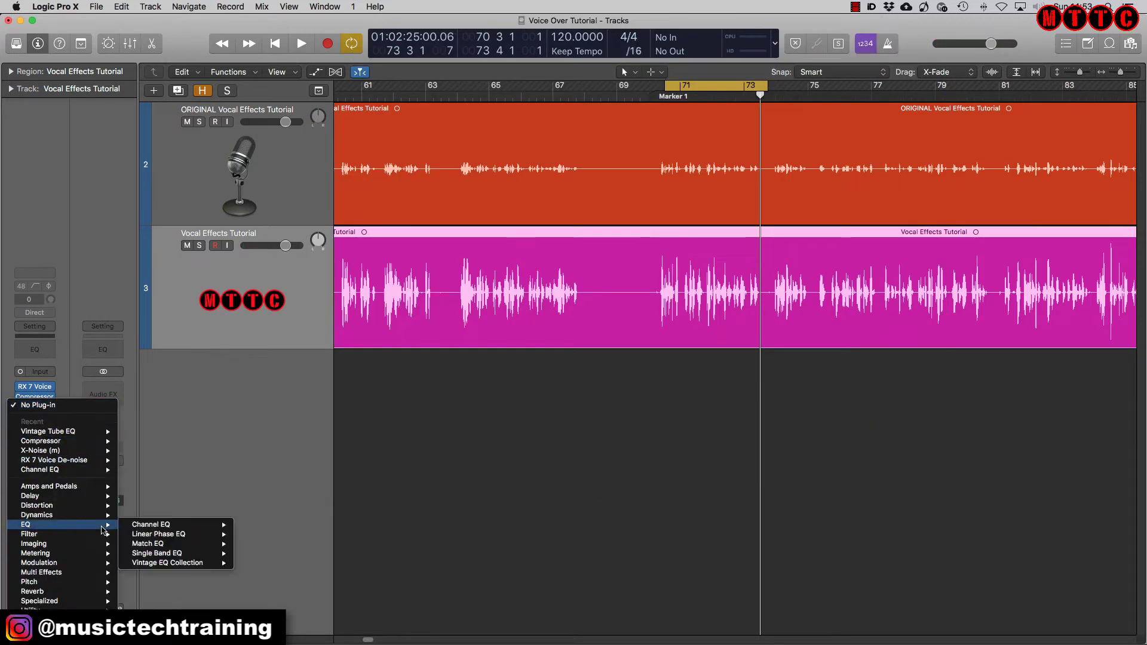
mouse_move(85, 526)
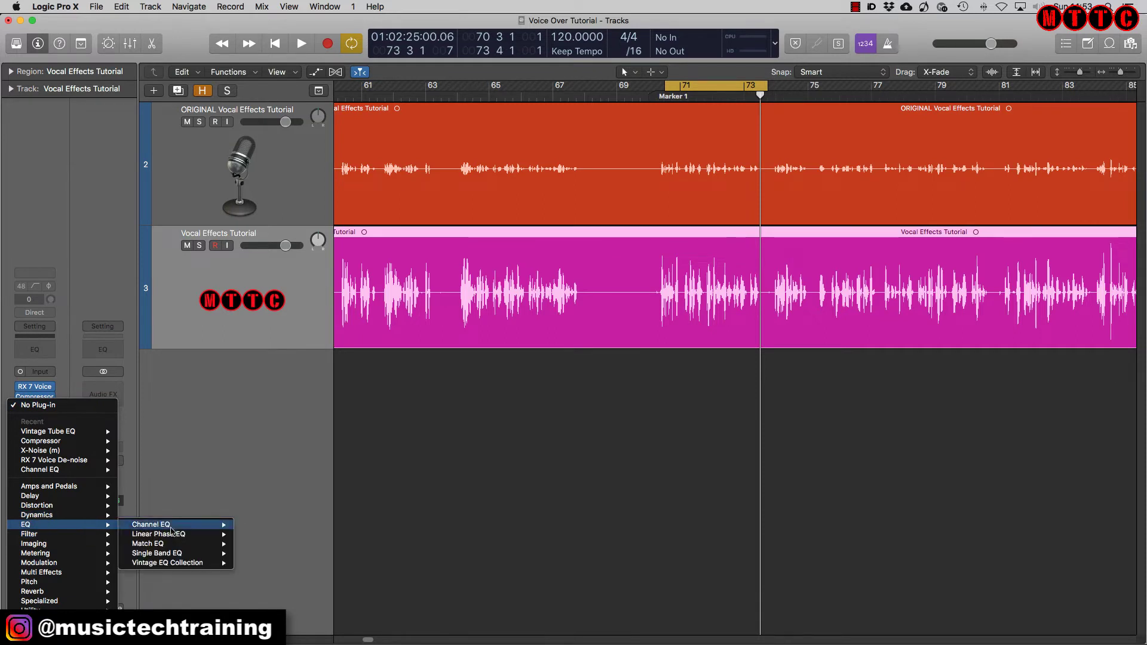
mouse_move(193, 565)
mouse_move(302, 584)
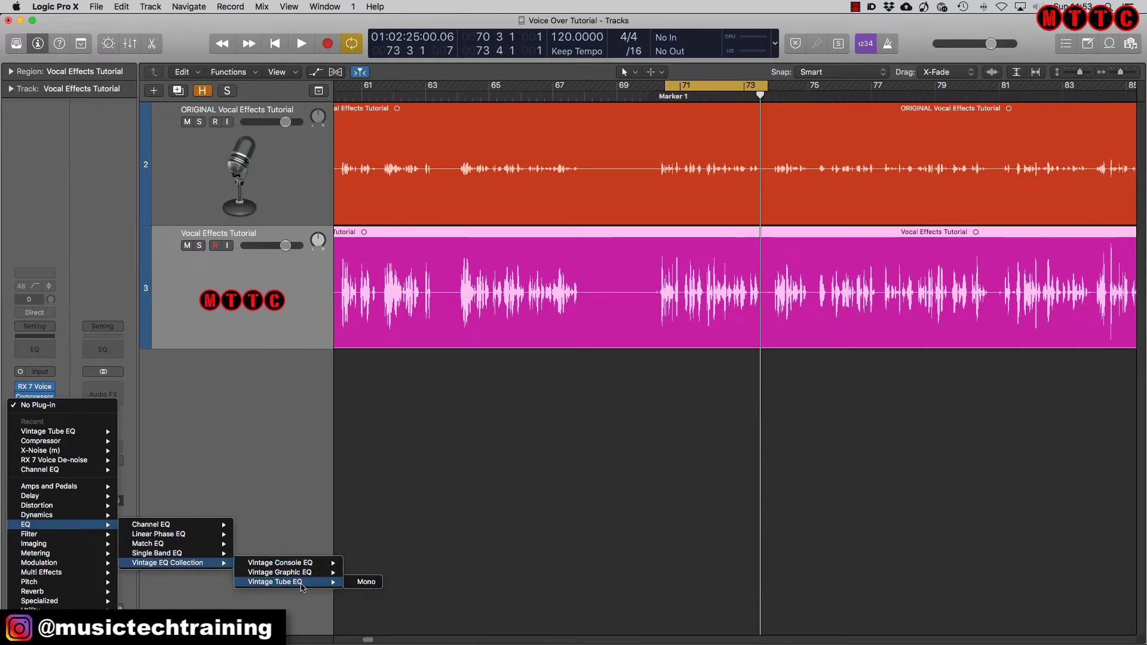
click(362, 584)
Step: Move the Vintage Tube EQ window clear of the track headers and load its Tube Vocal preset
drag(386, 33, 632, 3)
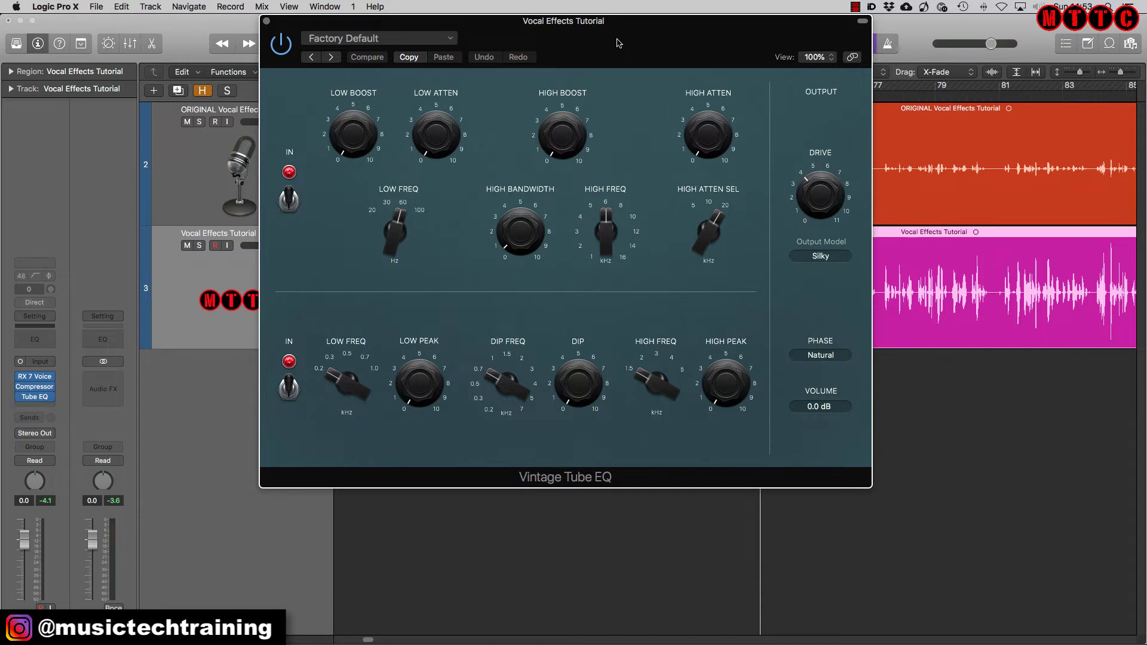
drag(627, 38, 637, 31)
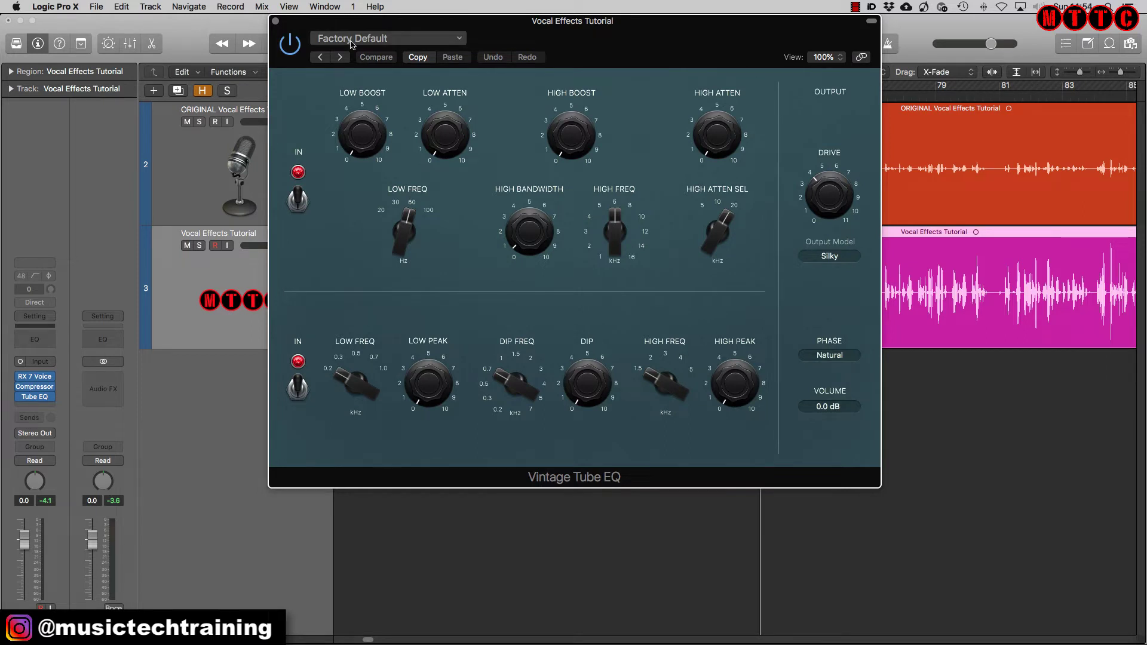
click(369, 41)
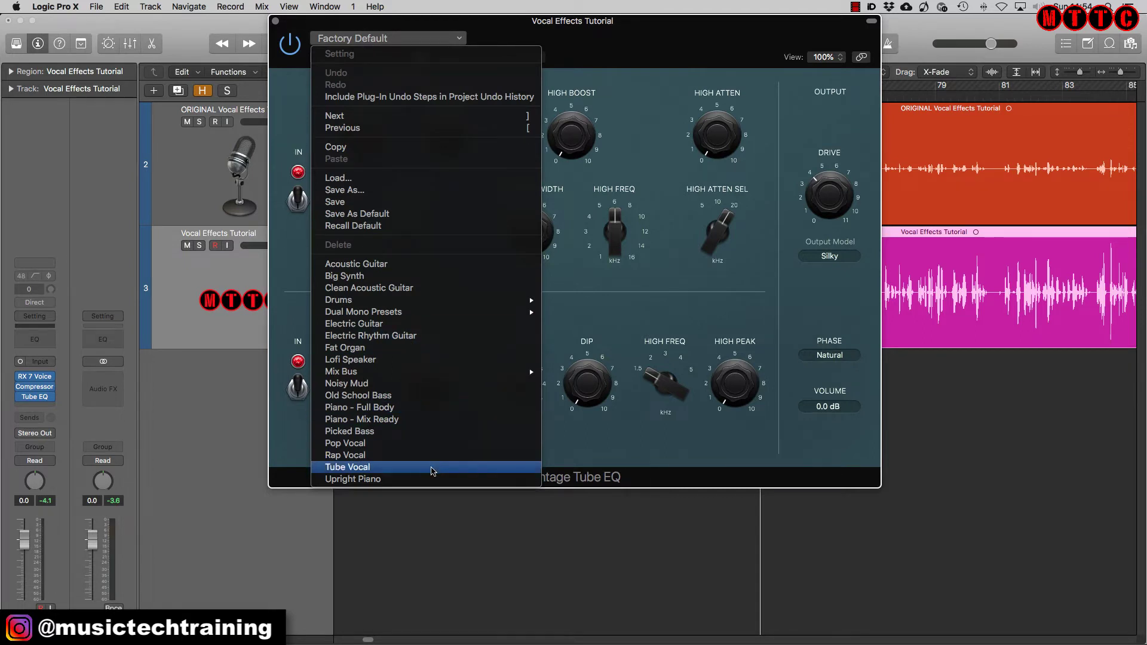
click(434, 469)
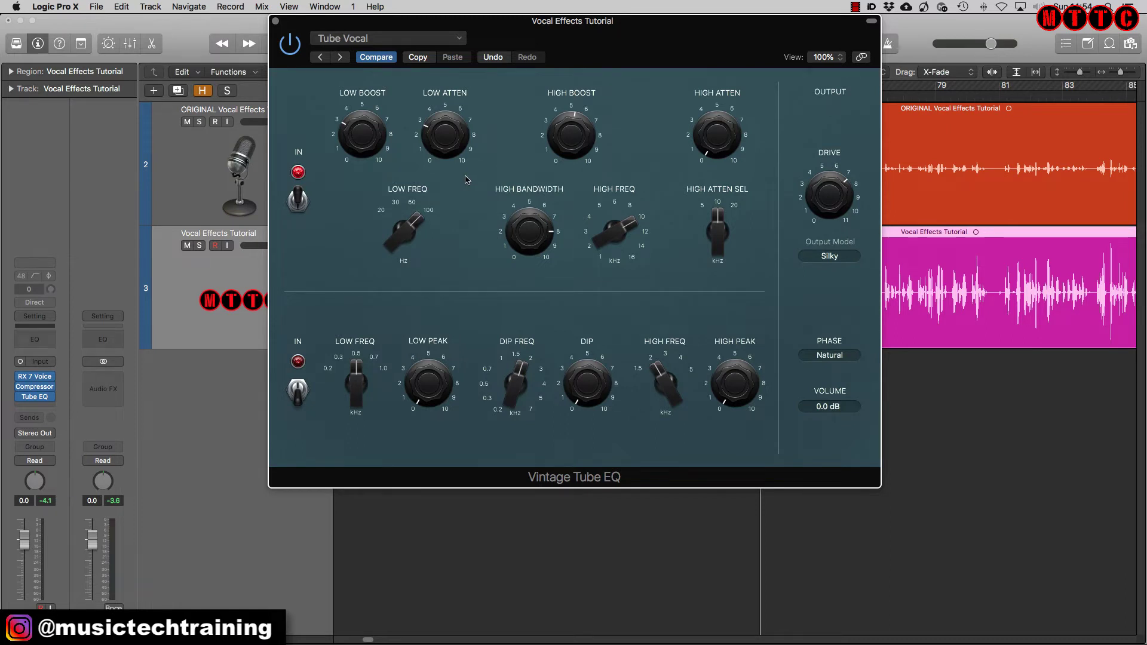
drag(547, 38, 606, 37)
Step: Set the Tube EQ's Low Boost to 5.5 and Low Atten to 5.4 during playback, and switch in the lower EQ section
click(406, 147)
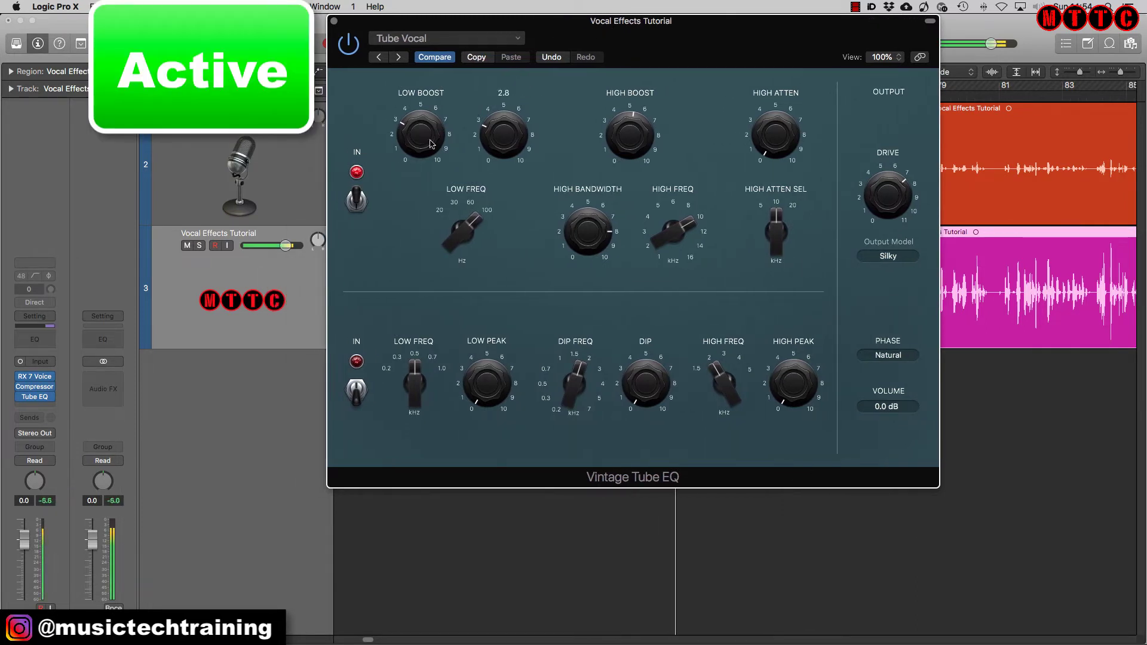
drag(406, 148, 404, 105)
click(486, 138)
drag(486, 138, 475, 93)
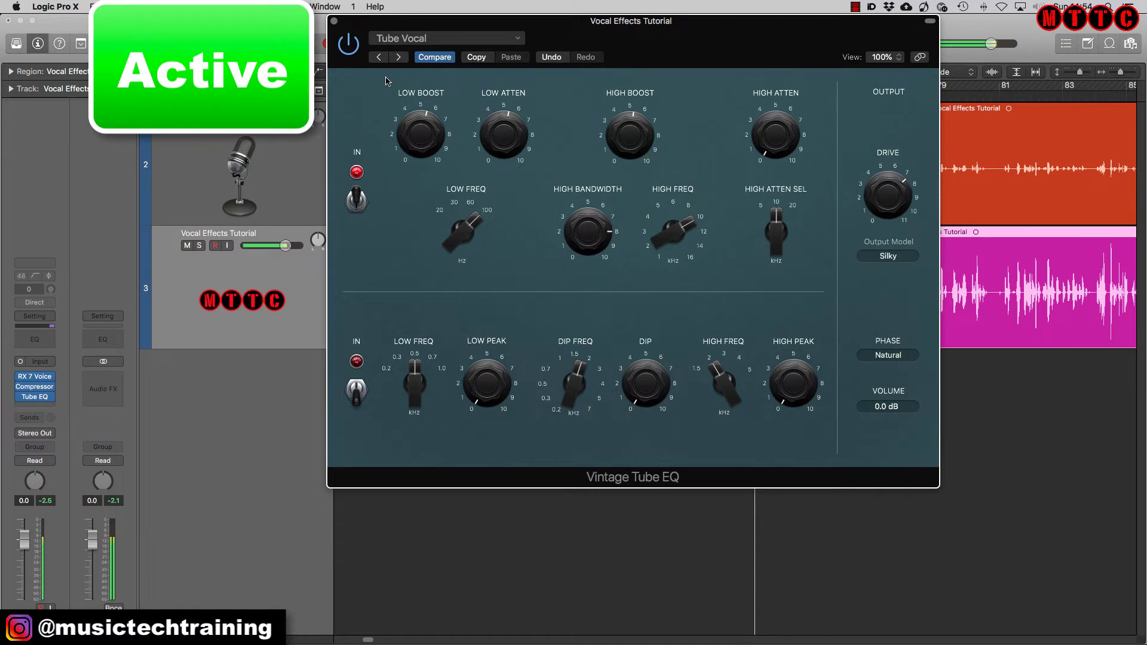
drag(405, 127, 531, 108)
drag(531, 108, 533, 102)
drag(489, 132, 534, 160)
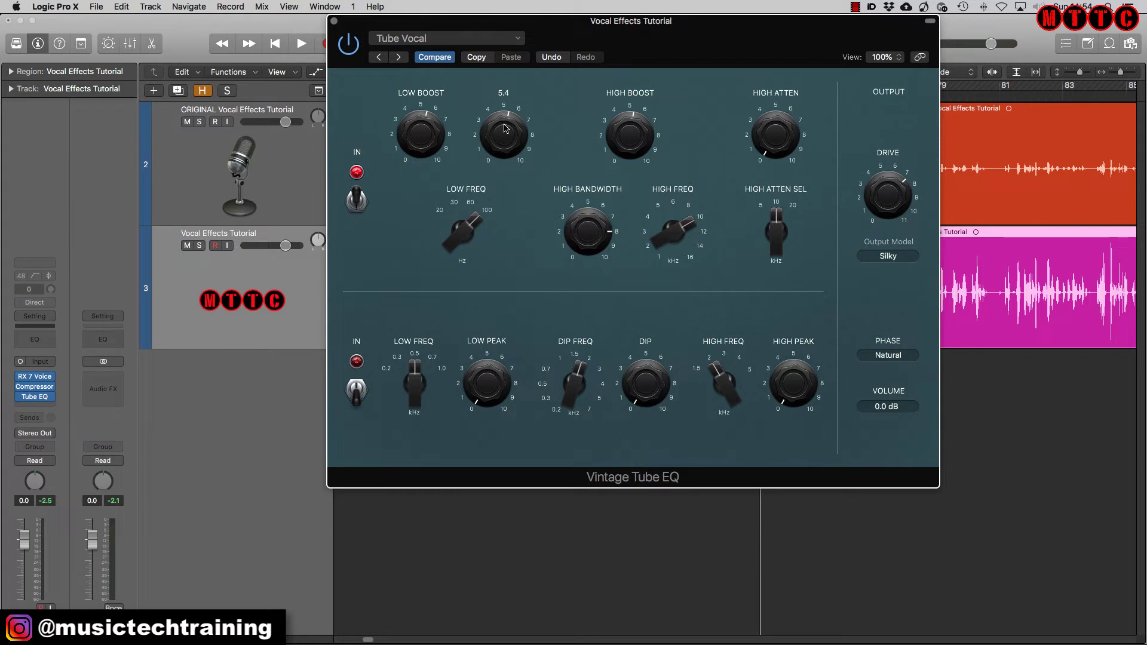
drag(502, 310, 505, 311)
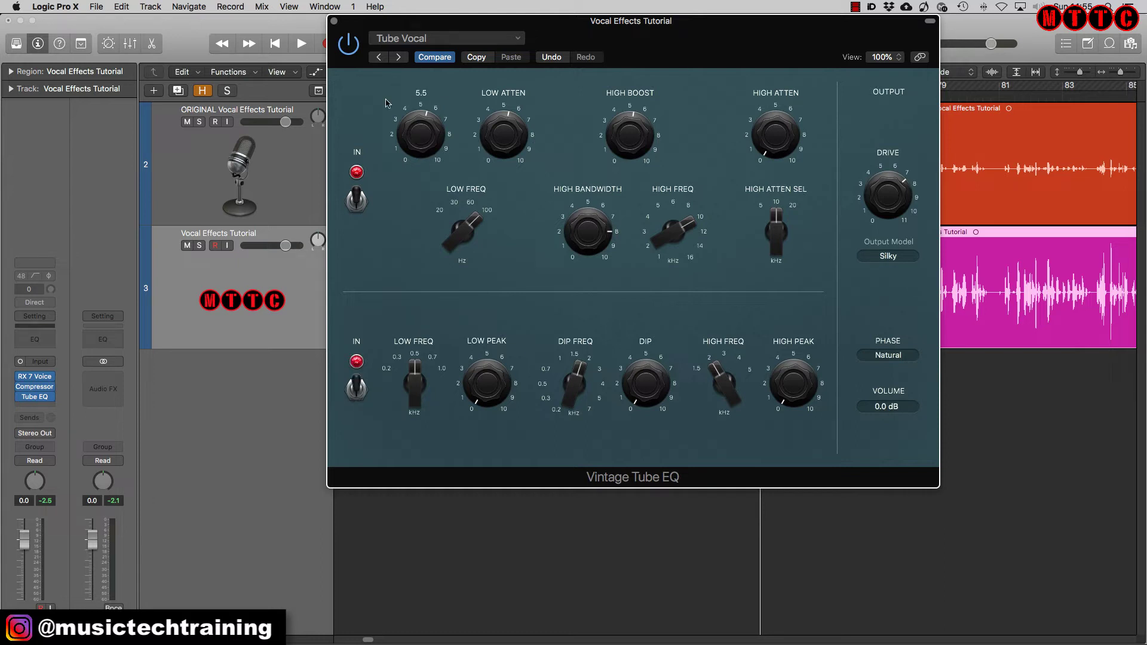
Step: Audition the looped vocal with the Vintage Tube EQ active and bypassed, leaving the plug-in switched on
key(space)
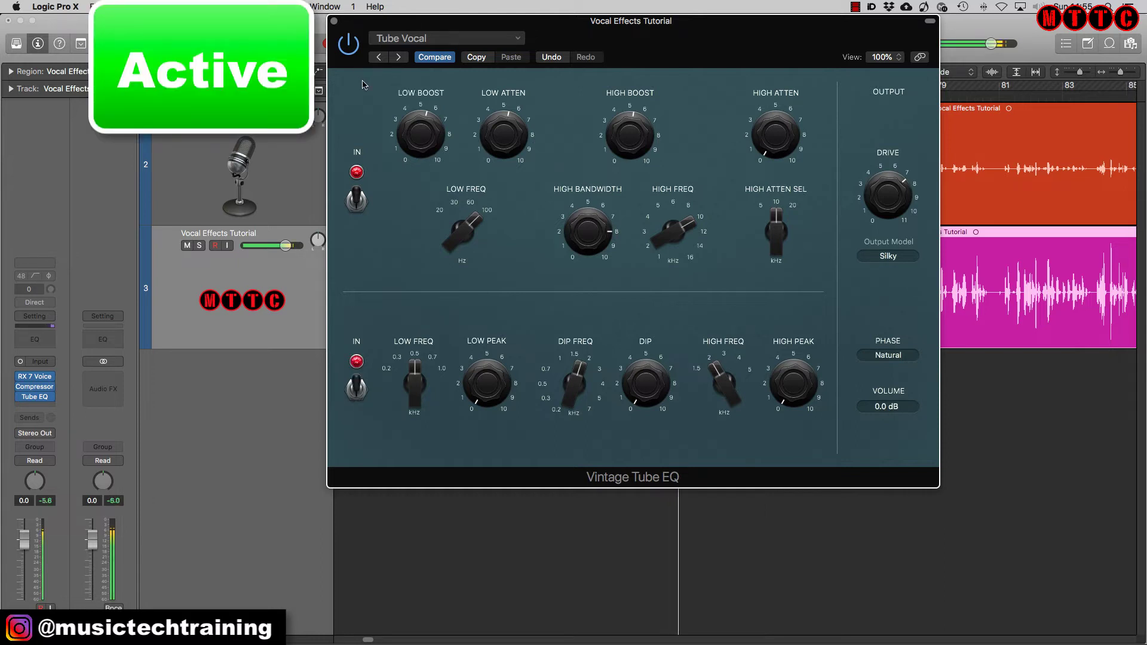
click(350, 52)
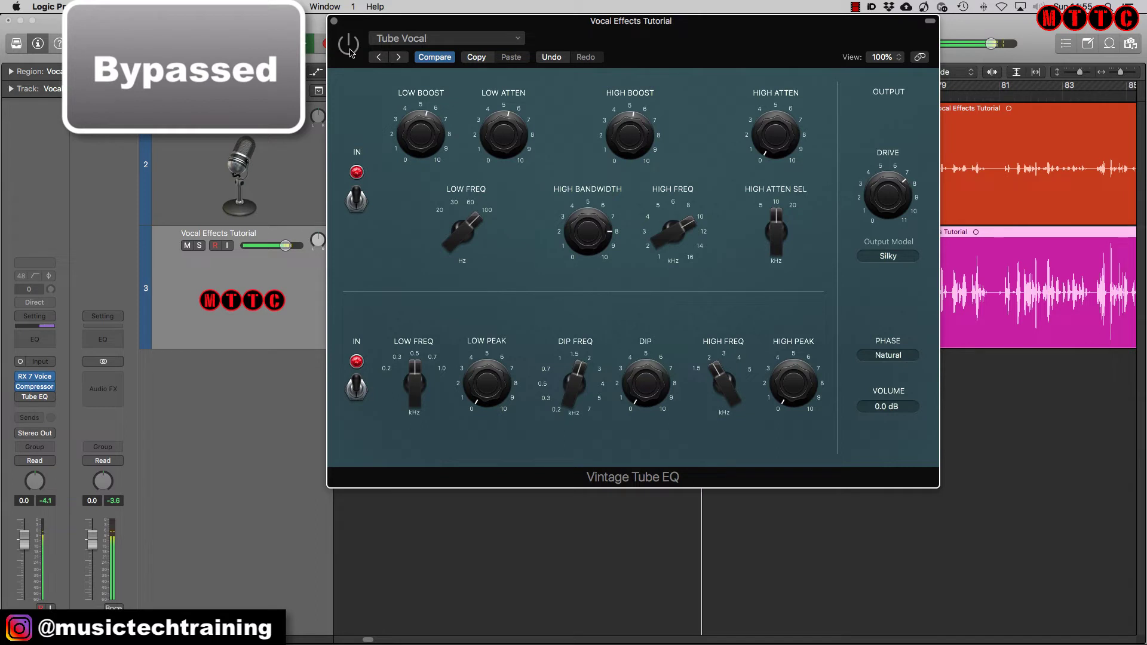
click(350, 51)
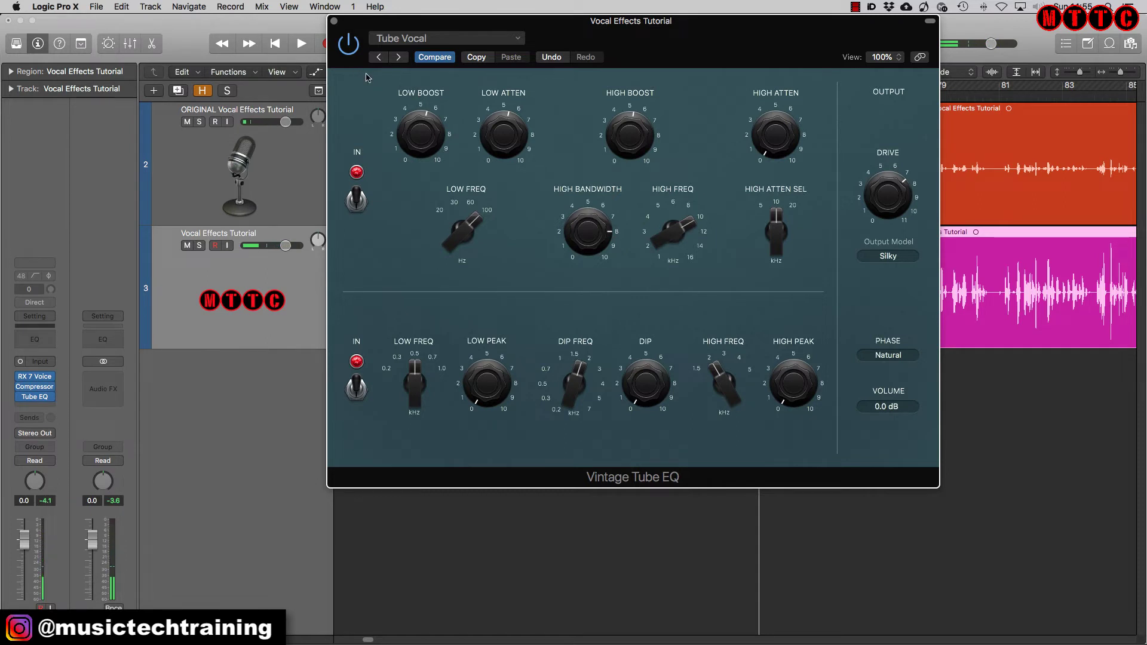
mouse_move(387, 96)
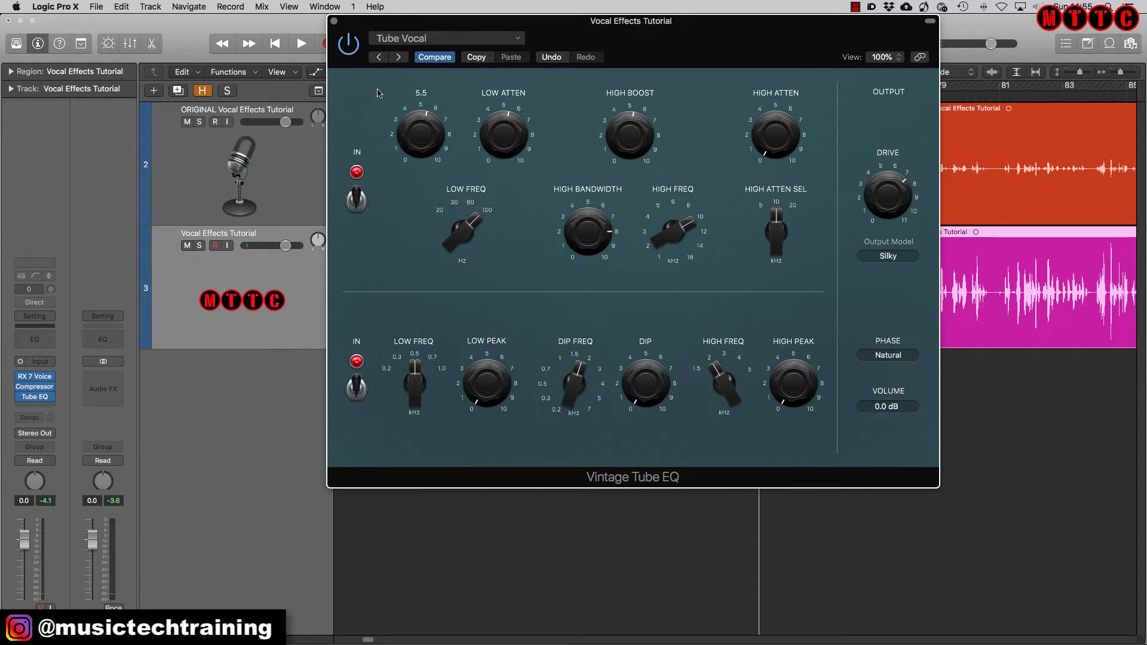
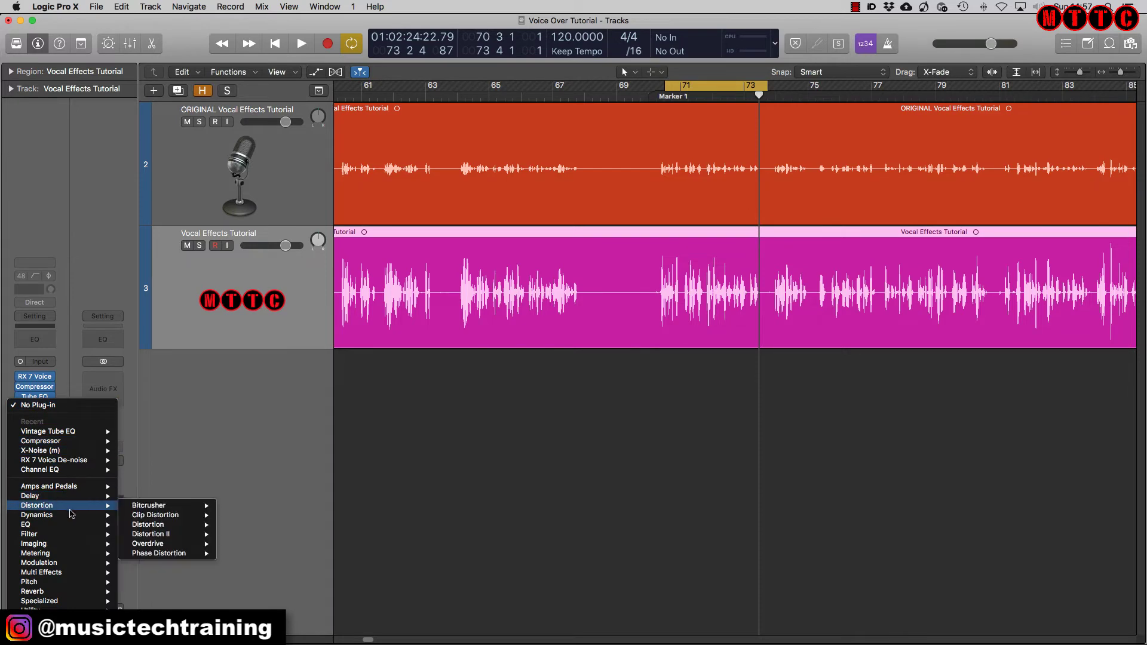
Step: Insert a second mono Compressor after the Vintage Tube EQ on the processed vocal track
mouse_move(71, 518)
mouse_move(205, 526)
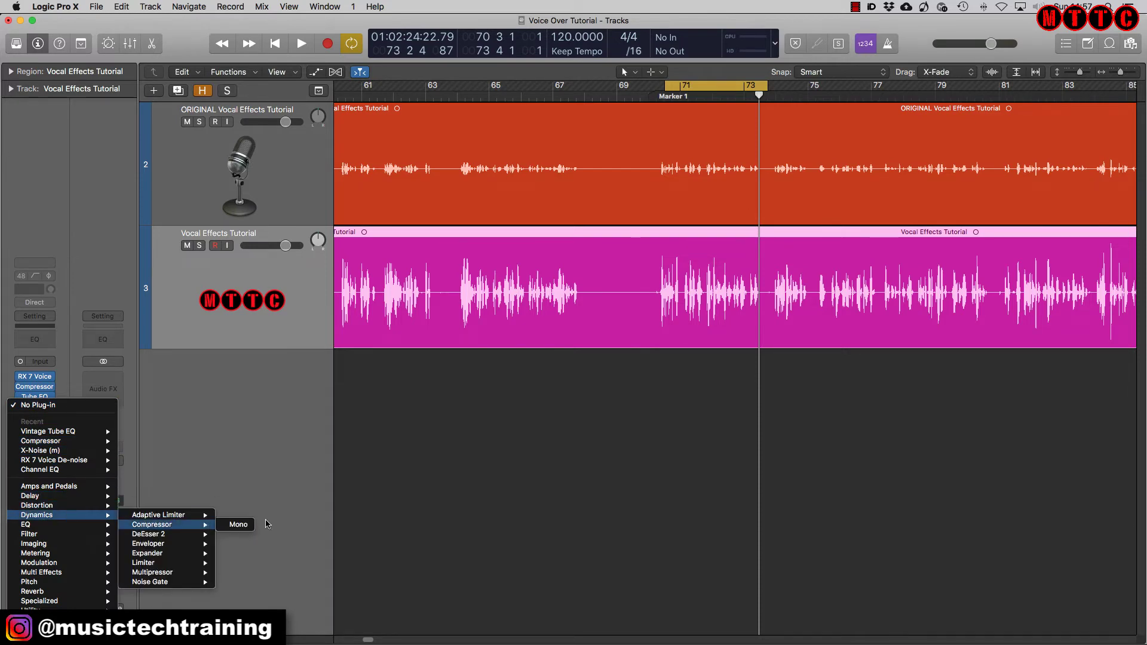
click(246, 525)
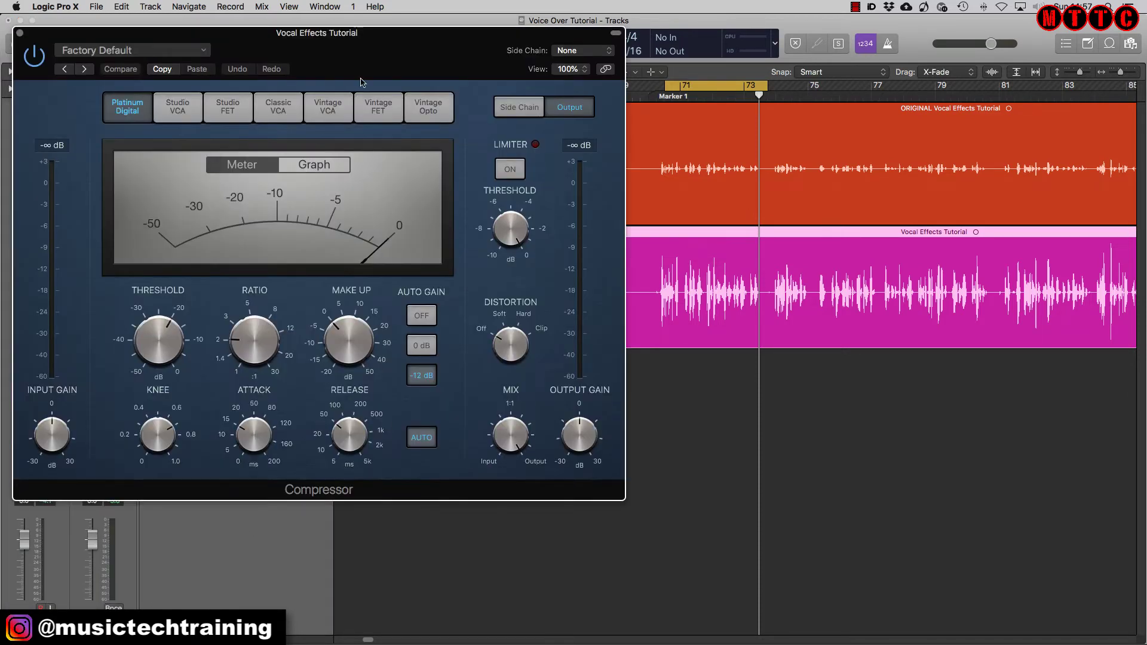
Step: Move the second Compressor's window over the arrangement and load the Classic Vocal preset from the Voice settings
drag(427, 40, 629, 4)
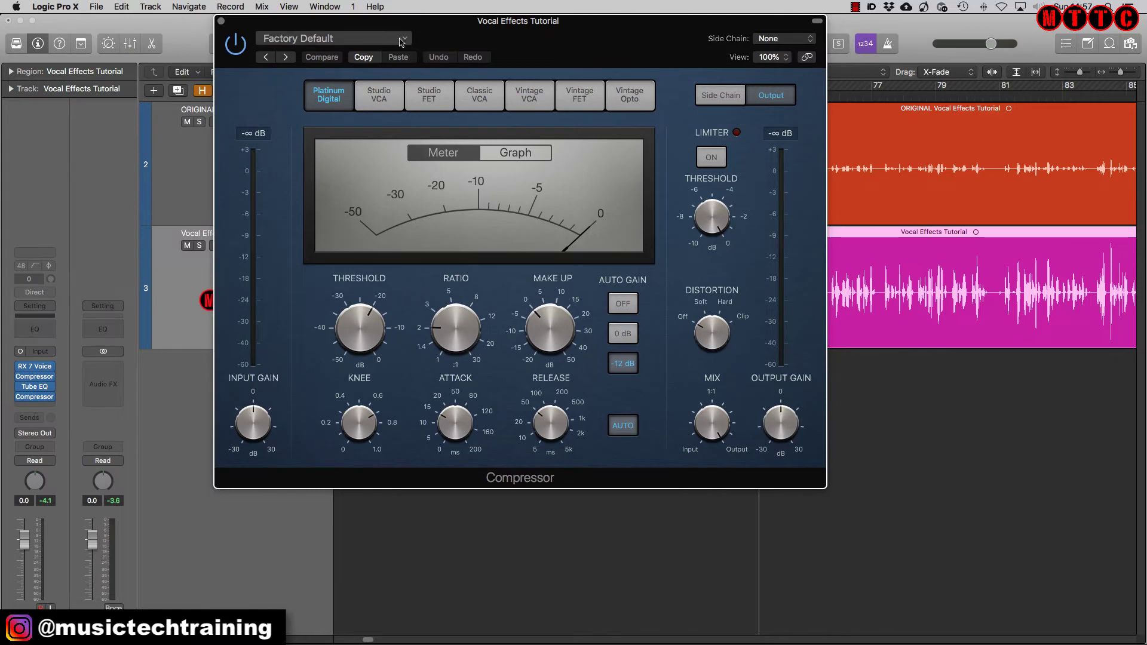
click(378, 41)
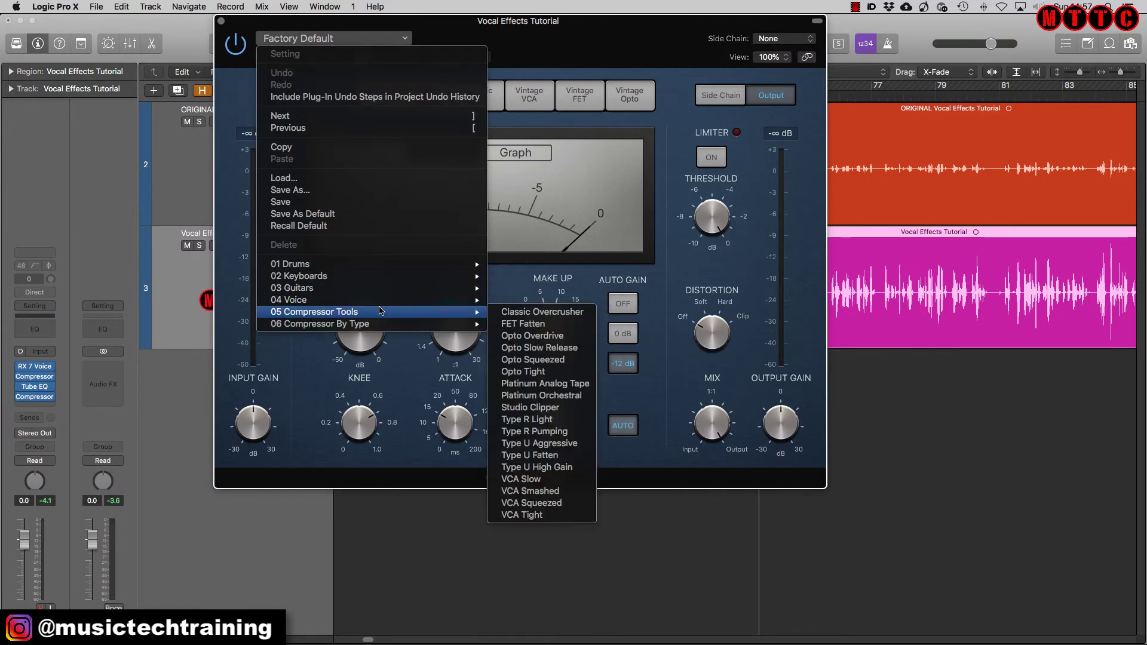
mouse_move(380, 305)
click(528, 296)
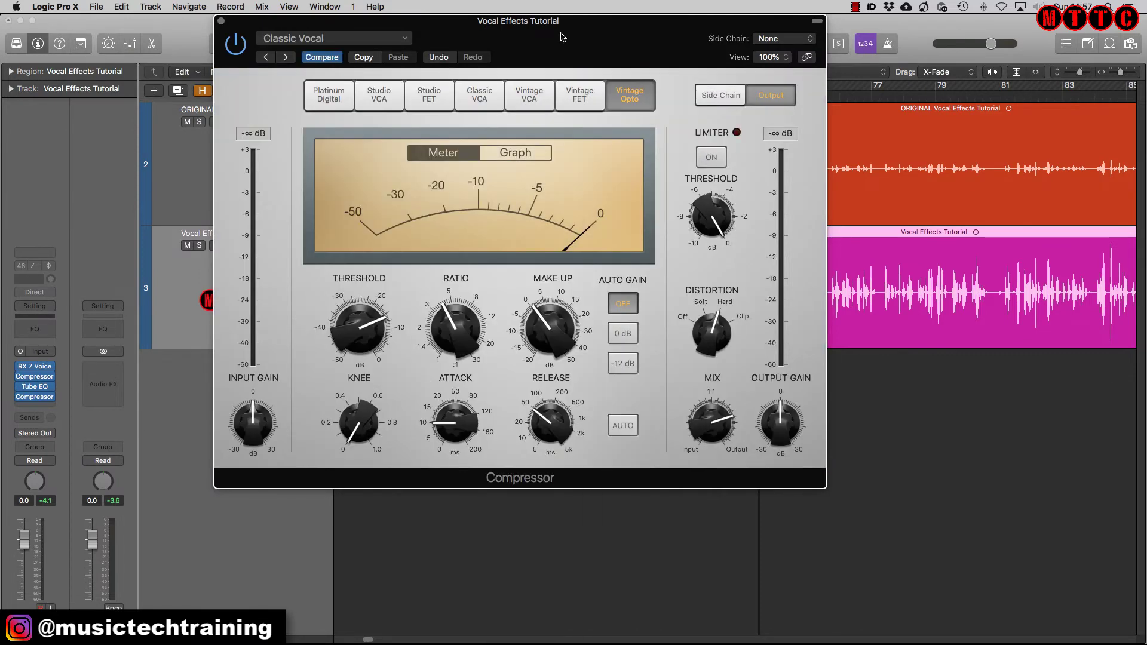
drag(560, 37, 662, 37)
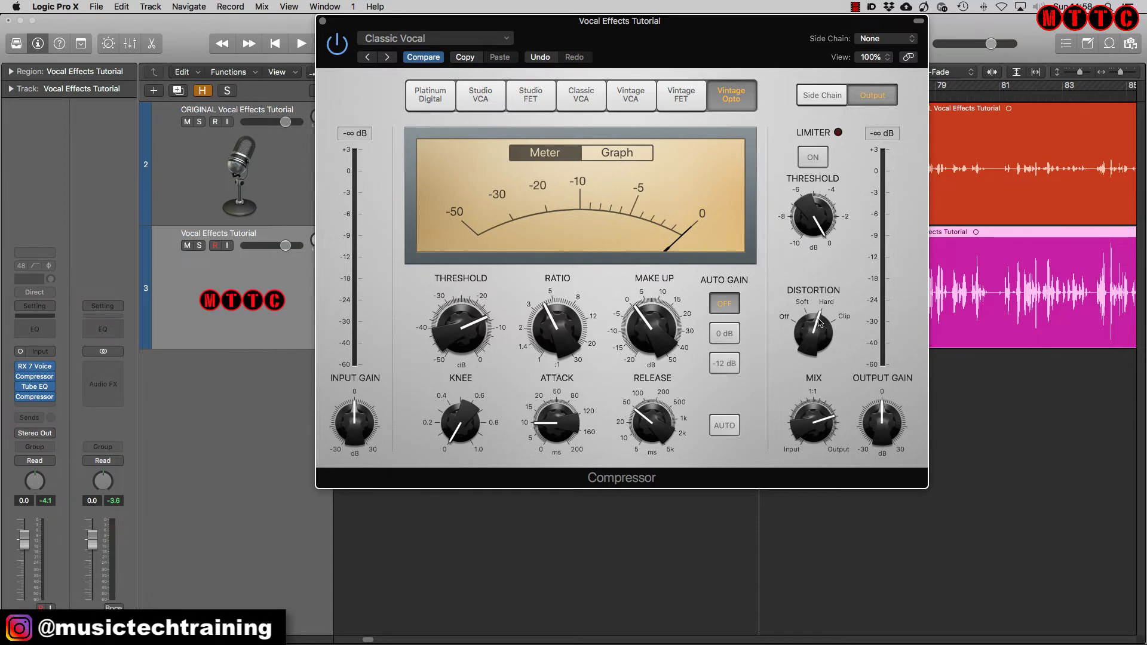
mouse_move(739, 21)
mouse_down()
mouse_move(821, 101)
mouse_move(794, 12)
mouse_move(752, 3)
mouse_up()
Step: Play the looped vocal and compare it with the second Compressor active and bypassed
key(space)
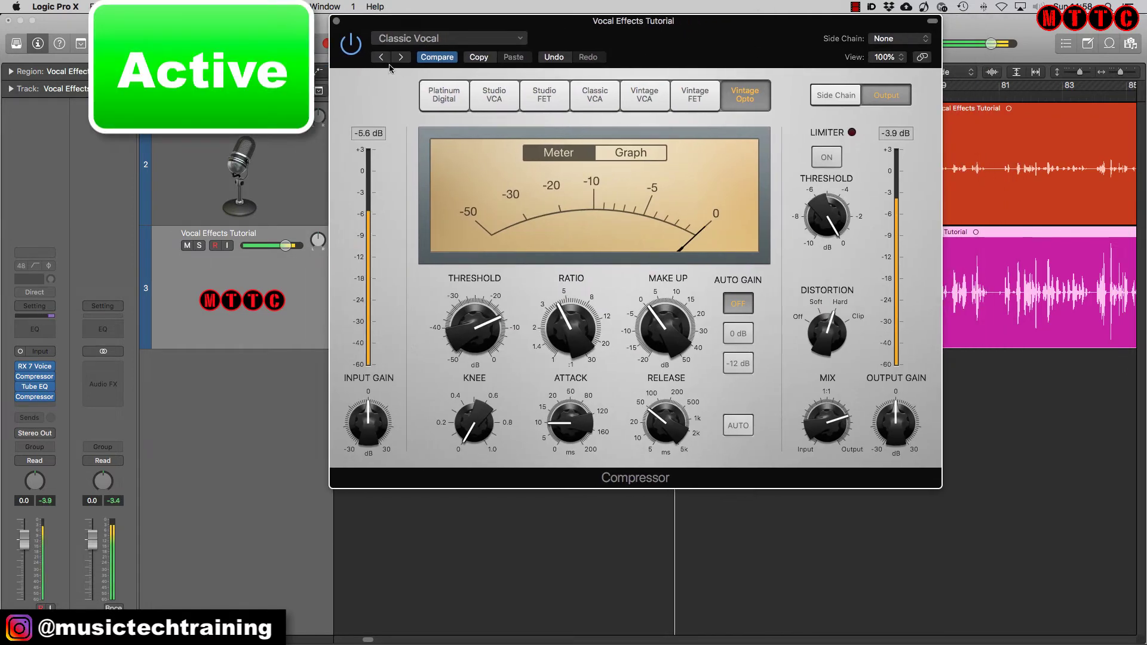
click(351, 44)
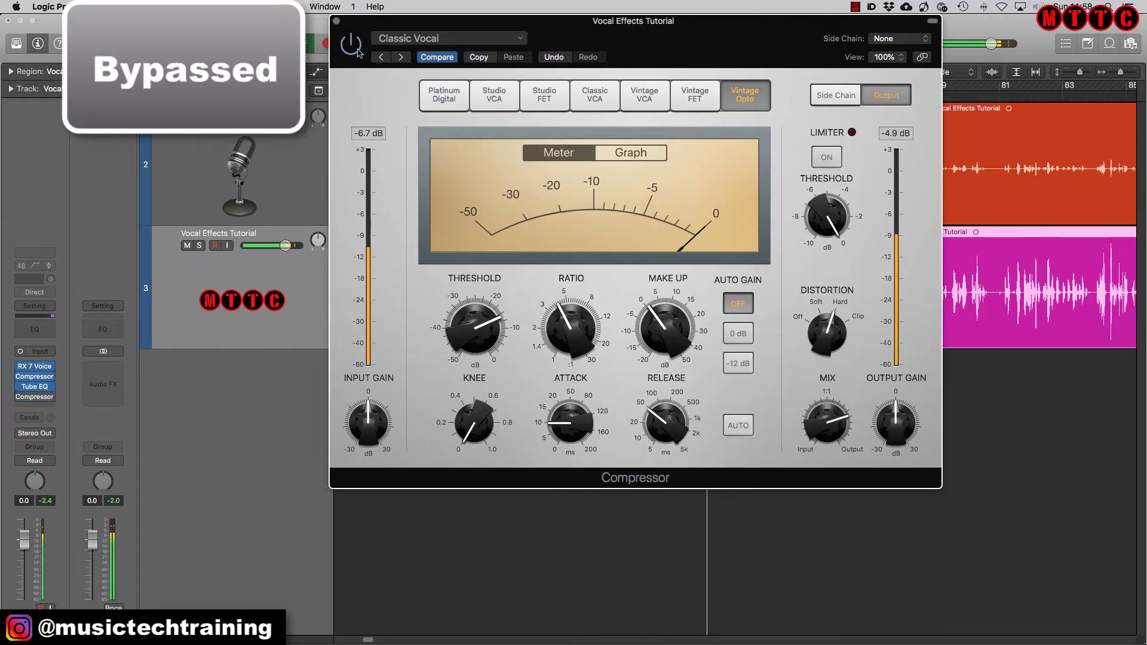
click(358, 52)
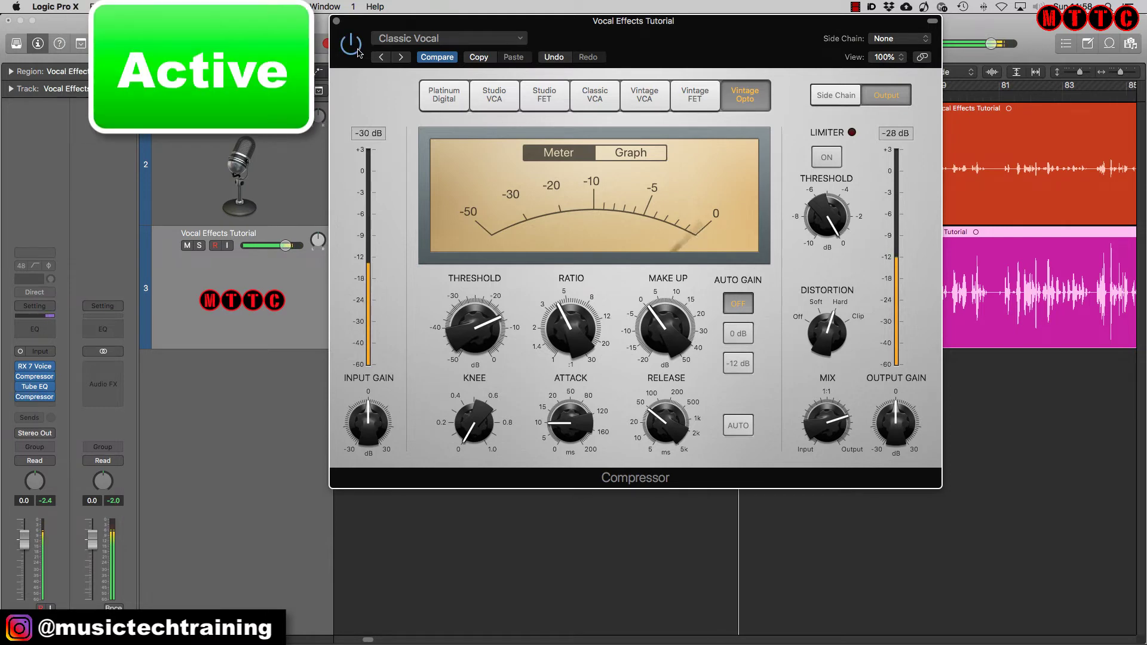
Step: Lower the second Compressor's threshold to just below -20 dB and compare the vocal with the plug-in bypassed and active
mouse_move(457, 310)
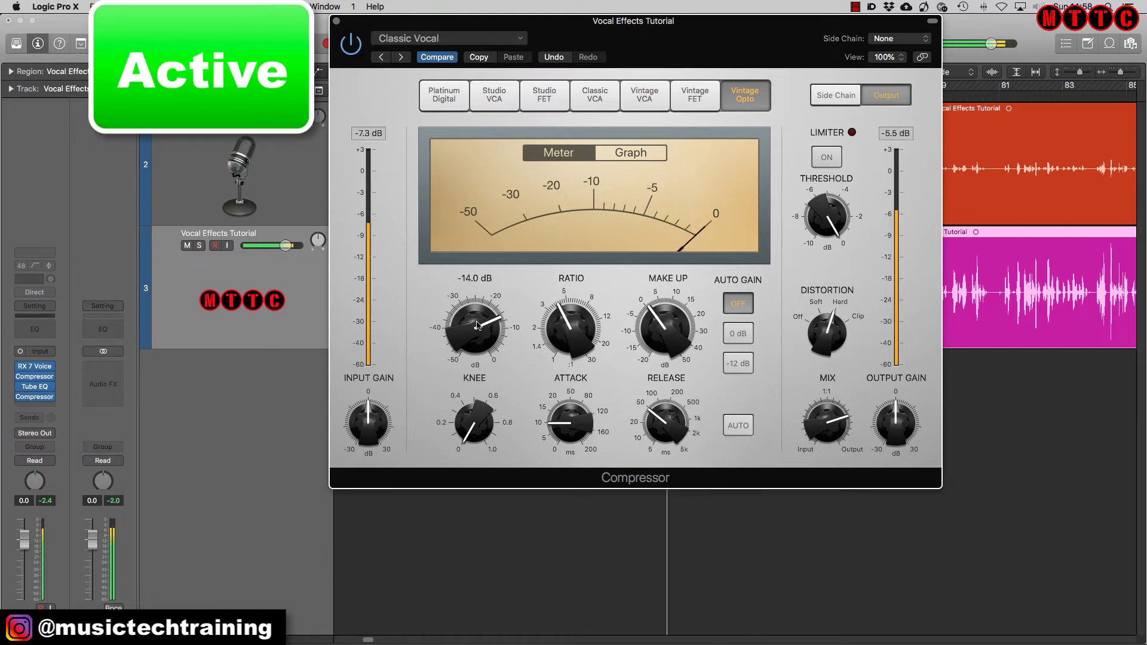
drag(457, 310, 472, 332)
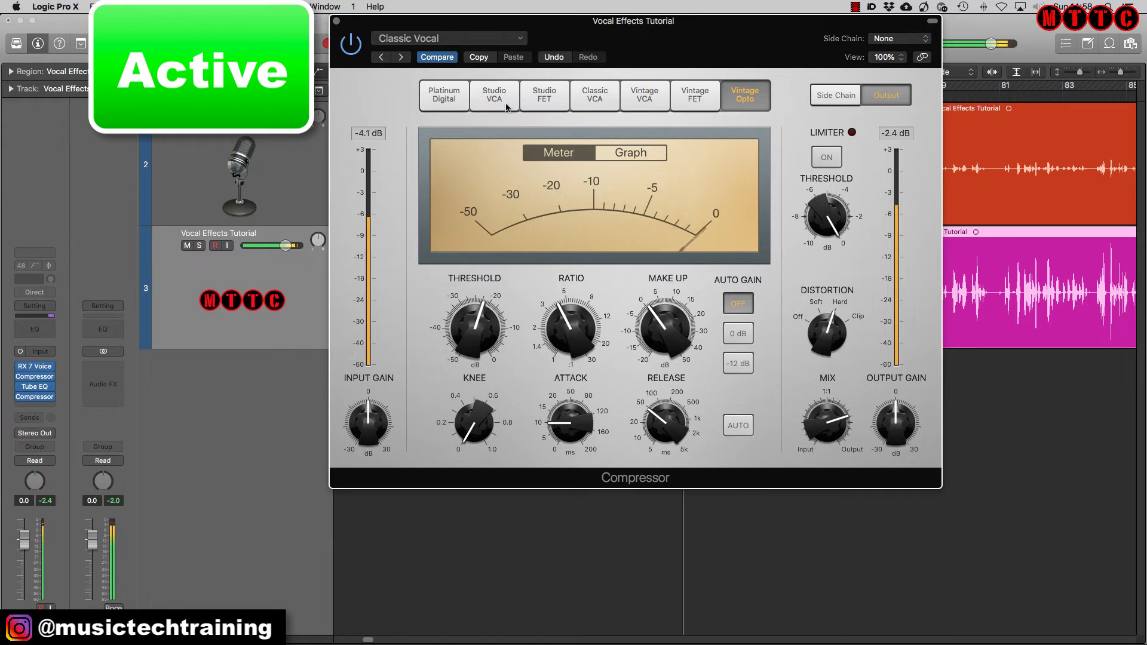
click(353, 48)
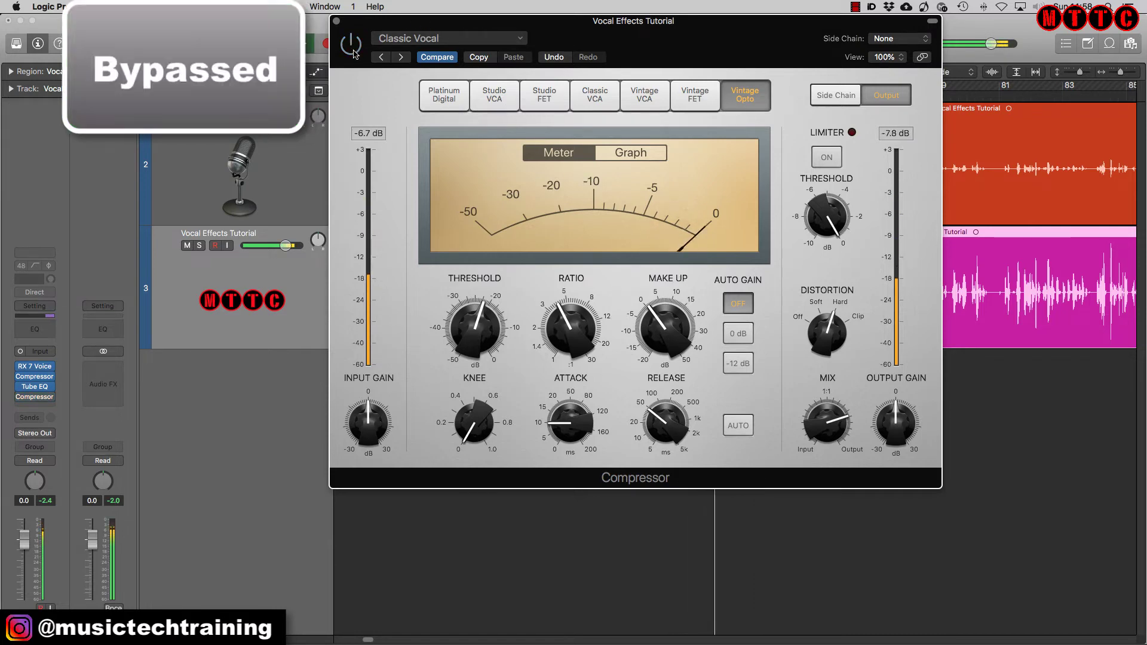
click(352, 49)
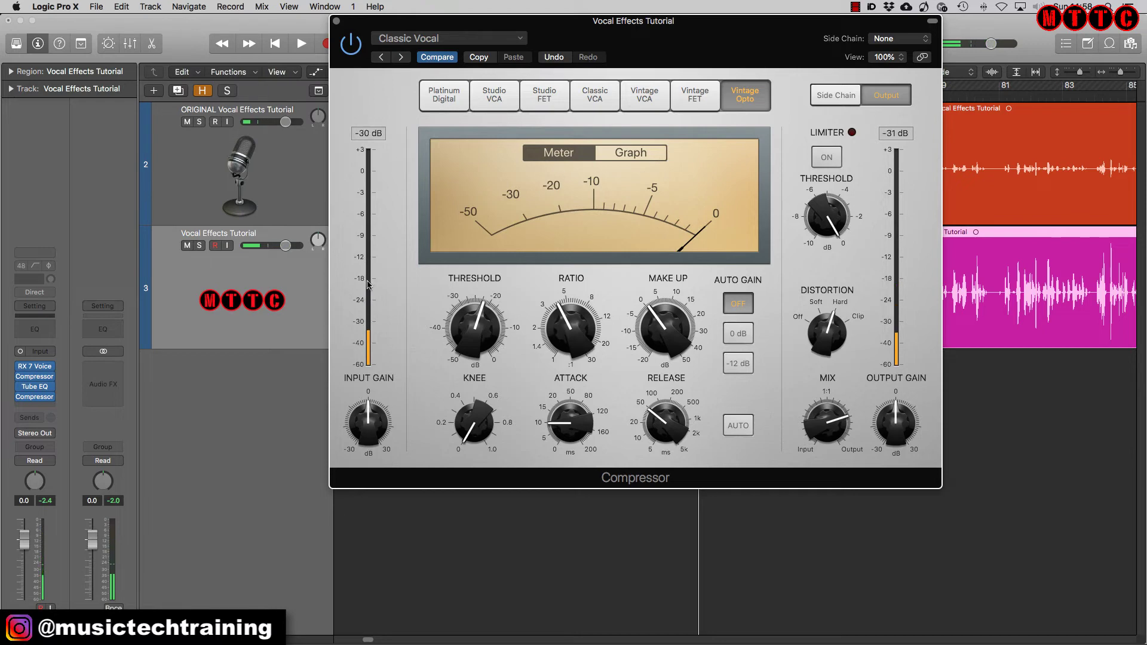
mouse_move(27, 389)
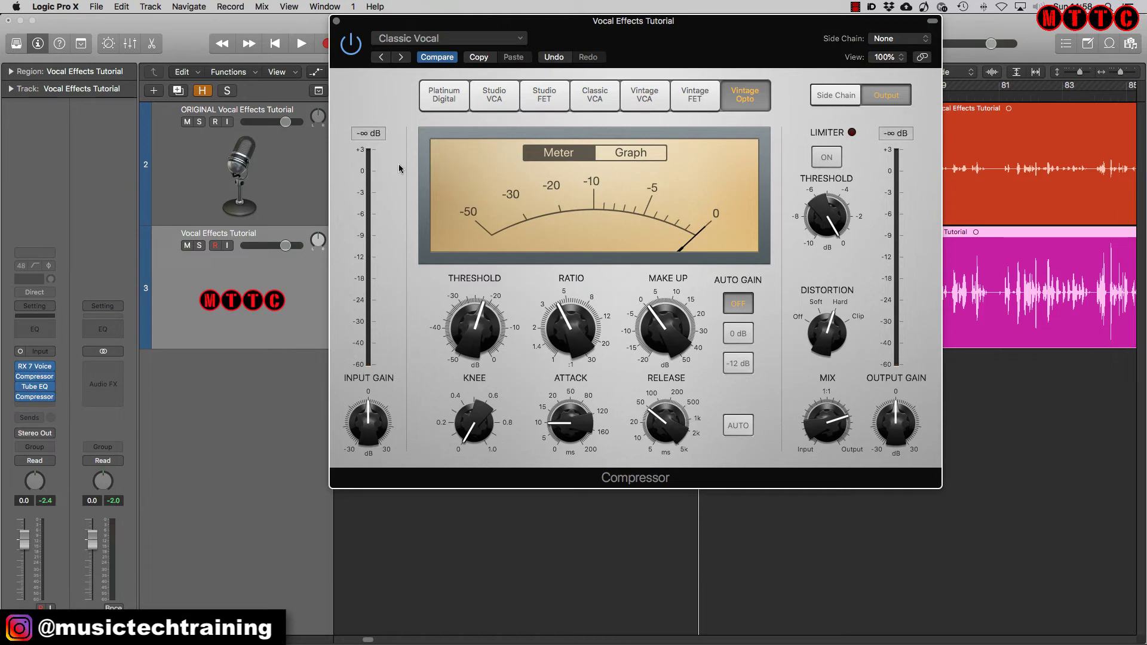
mouse_move(496, 304)
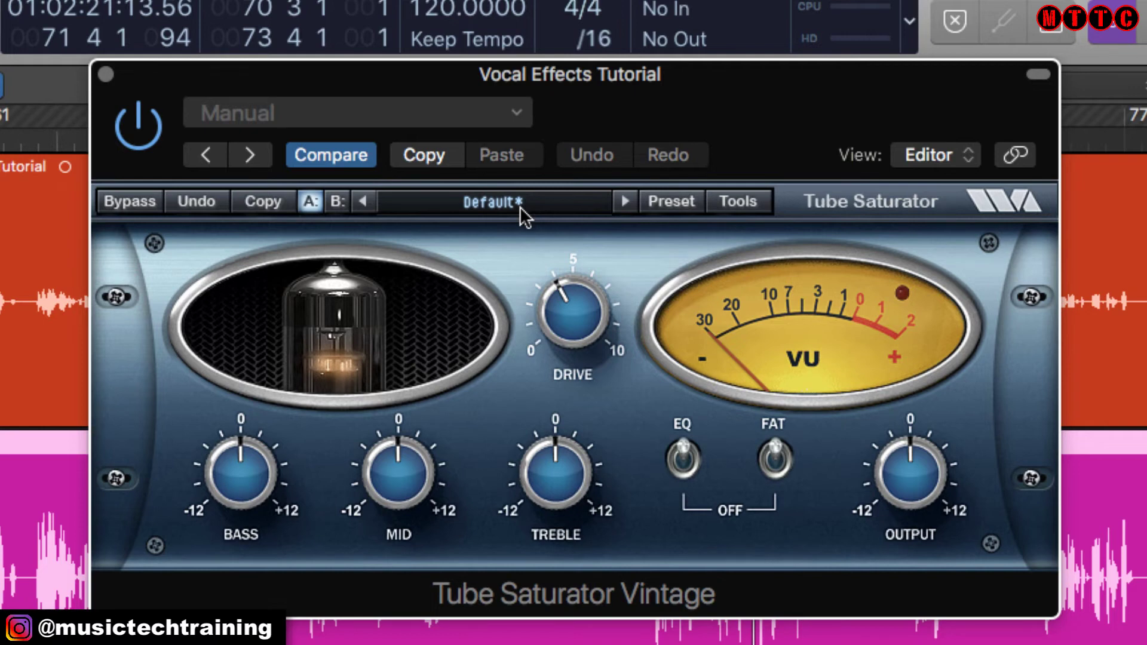
Step: Load the Subtle Tube Warmth factory preset in the Tube Saturator and turn its Fat switch on
click(672, 201)
mouse_move(702, 233)
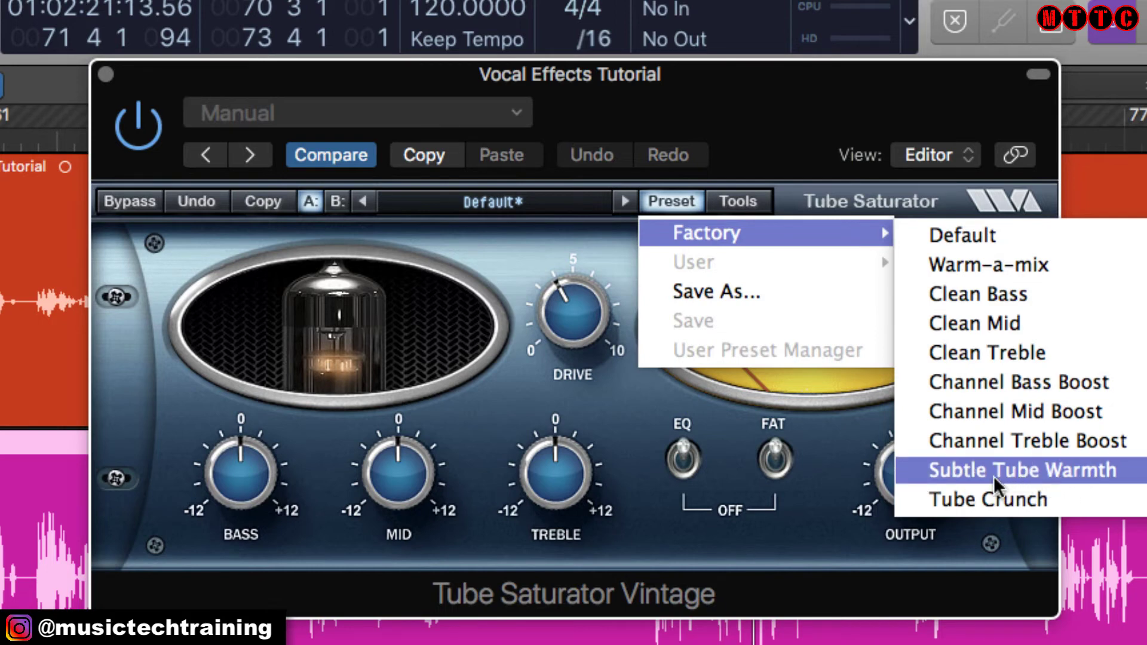
click(1046, 469)
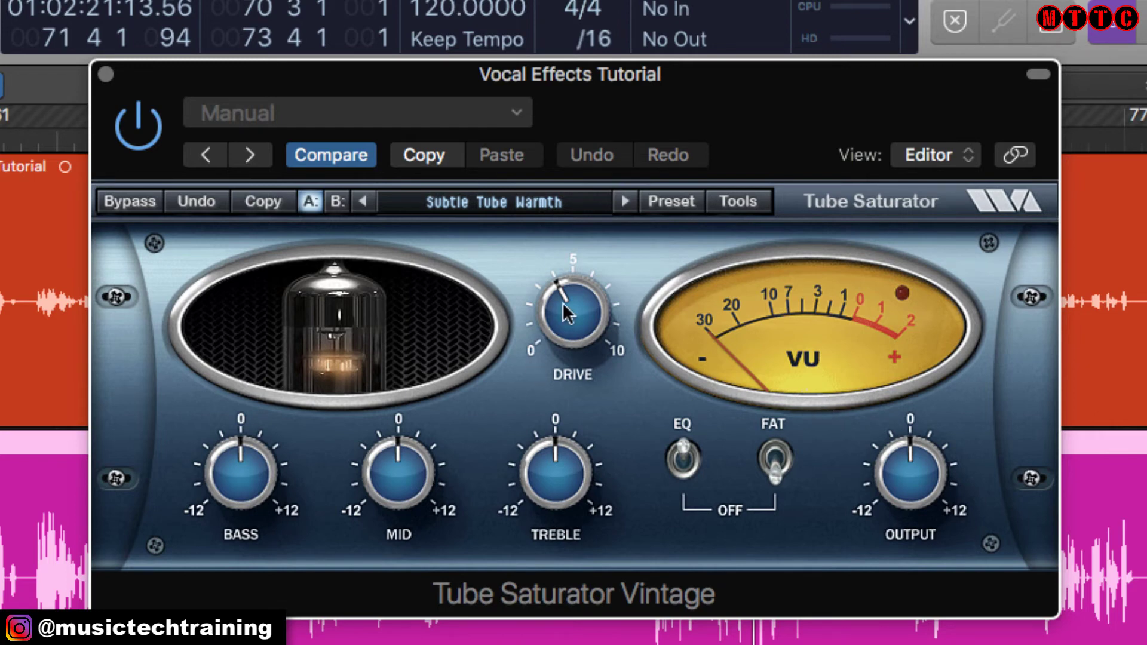
click(765, 447)
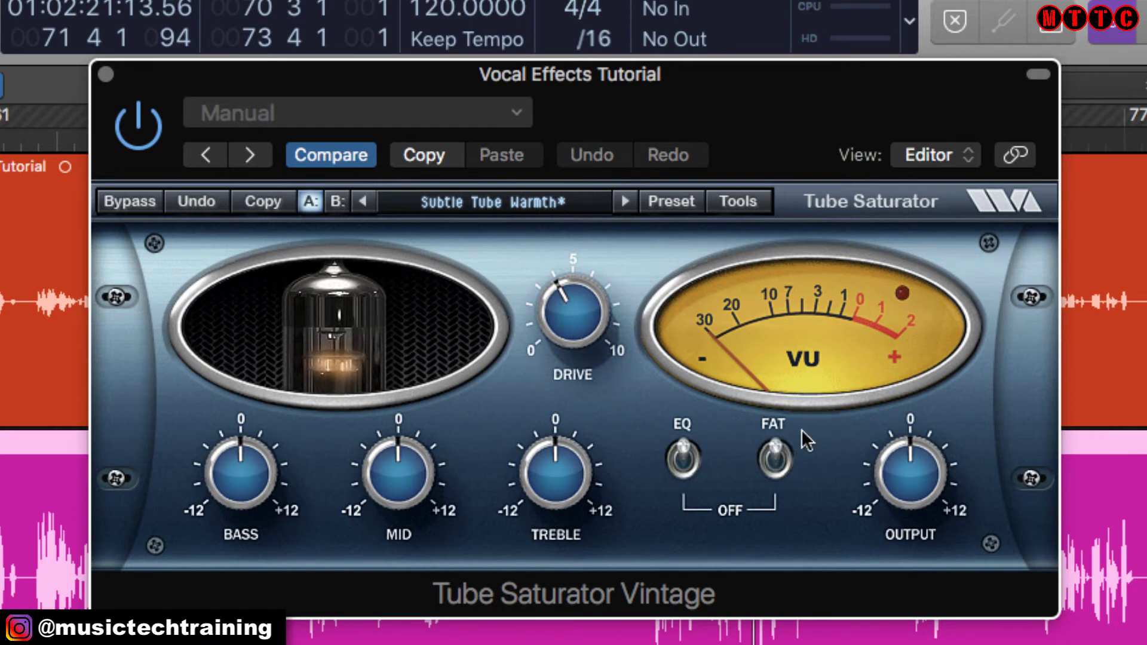
Step: Compare the looped vocal with the Tube Saturator bypassed and active, and close the plug-in window
click(144, 138)
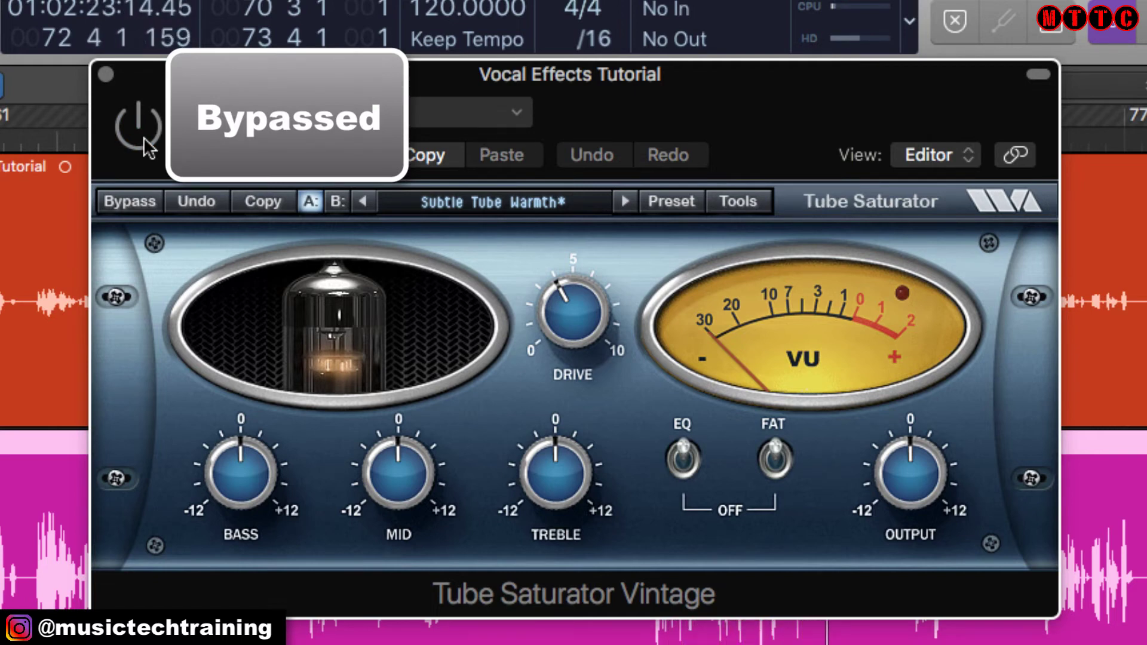
click(143, 137)
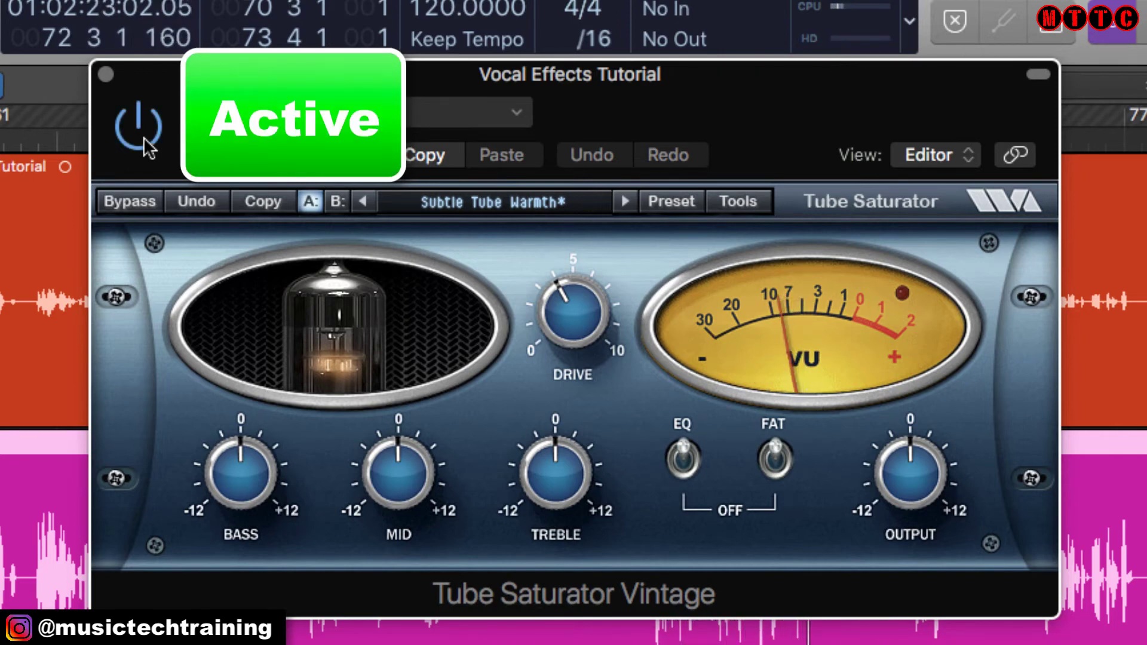
click(143, 137)
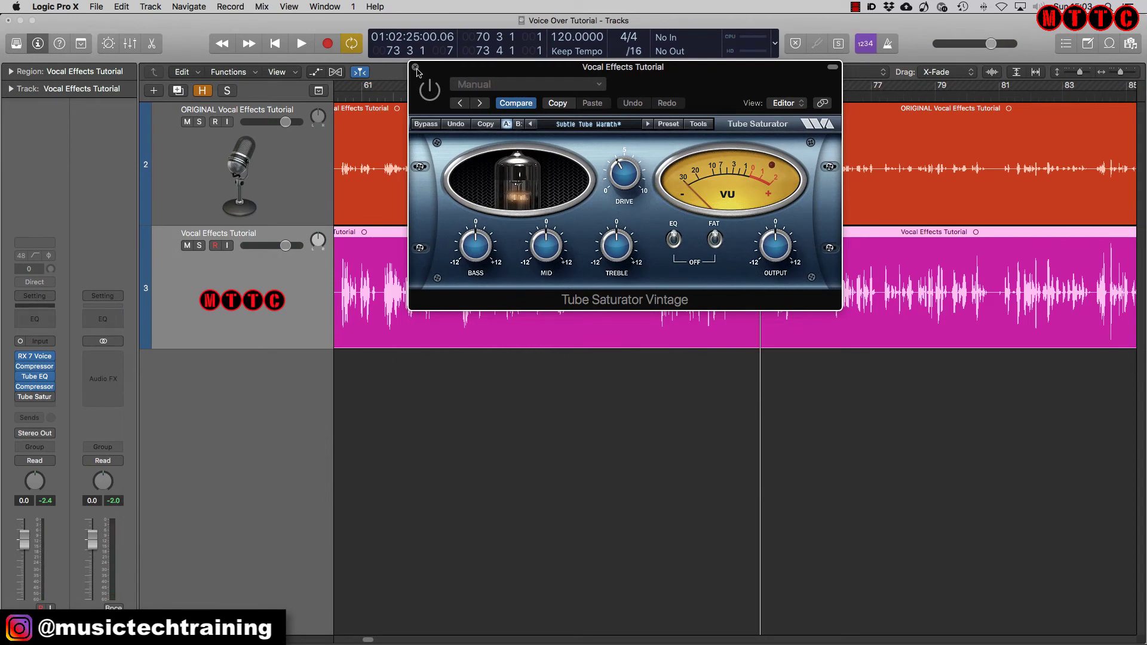
click(417, 68)
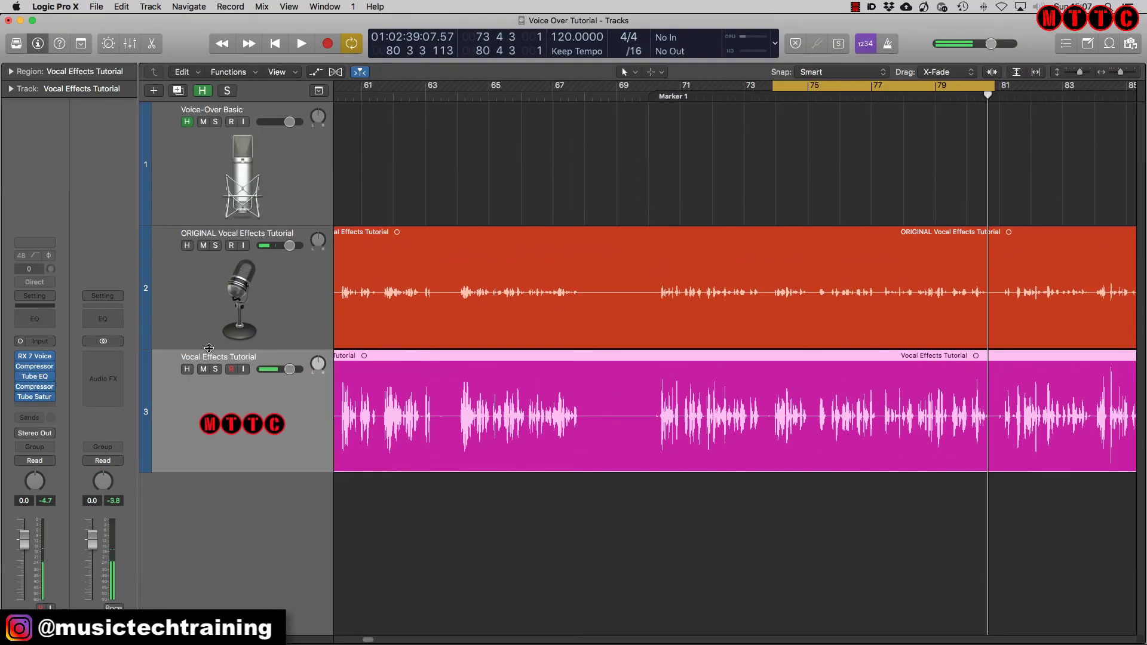
Step: Insert a mono DeEsser 2 after the Tube Saturator on the processed vocal track and load the Male Vocal - Wide Band preset
click(48, 407)
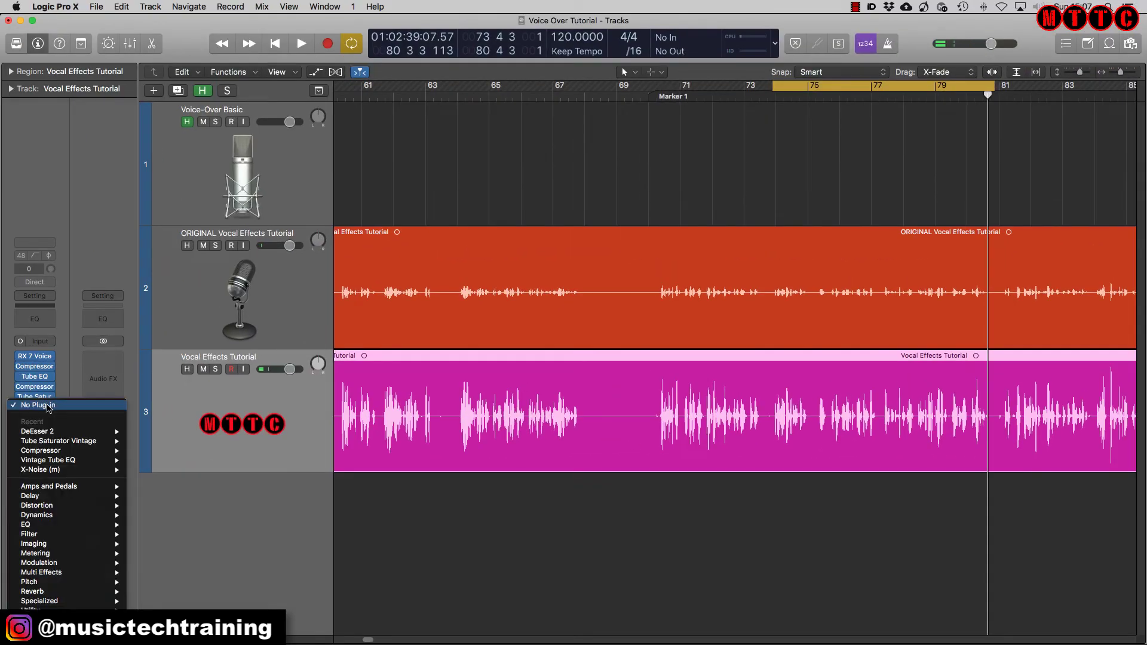
mouse_move(84, 515)
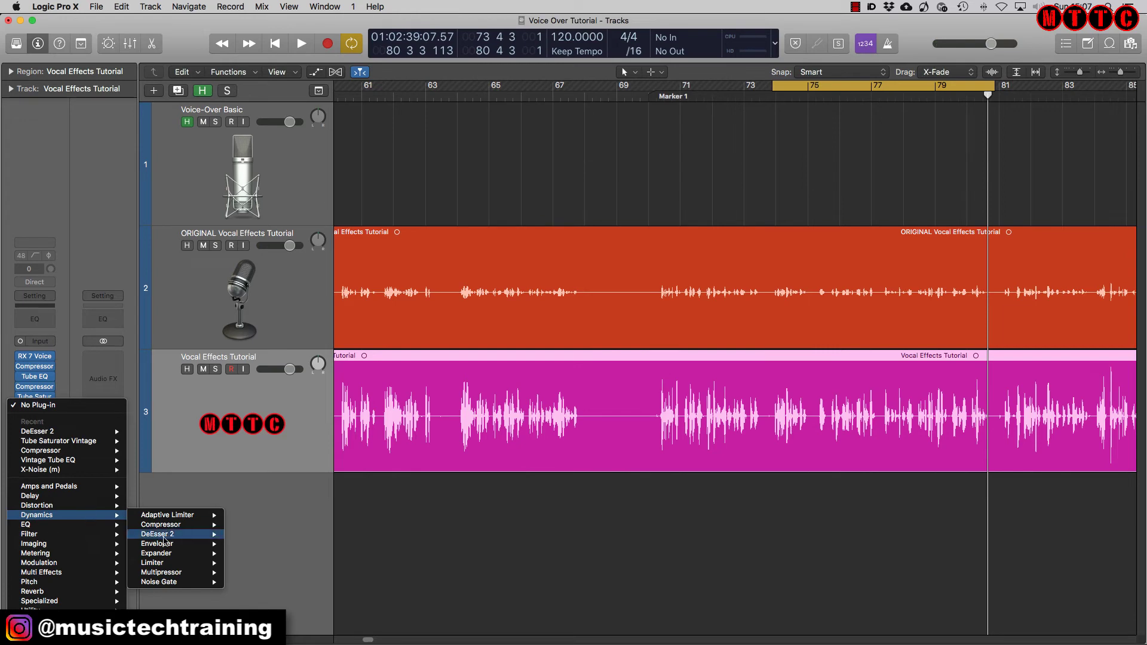
mouse_move(186, 535)
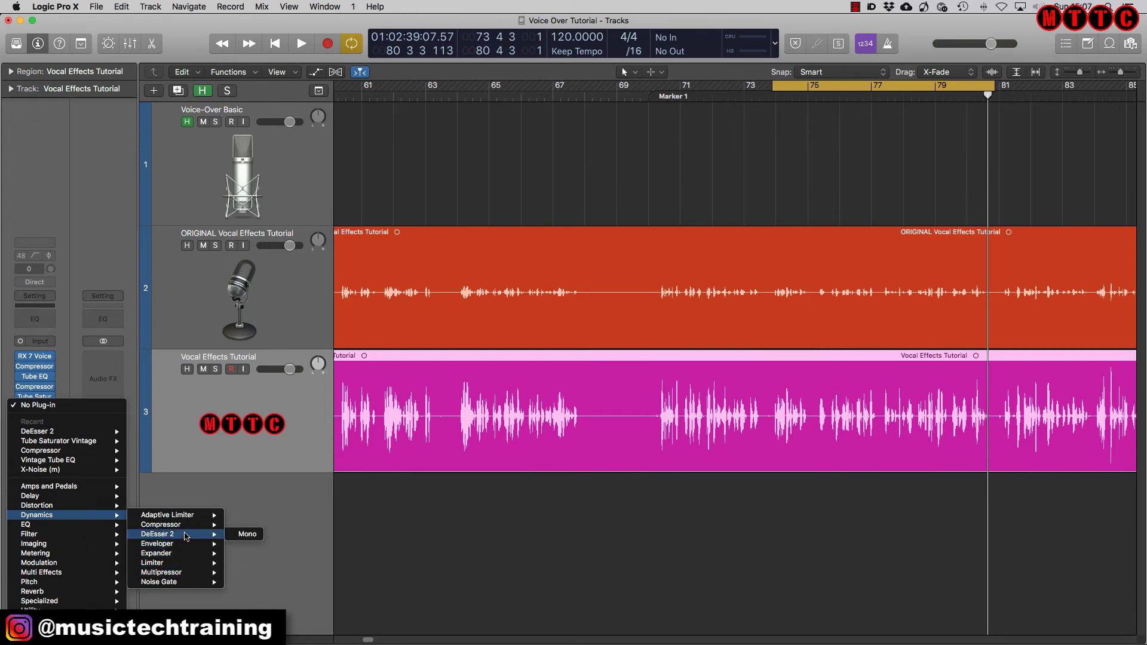
click(247, 534)
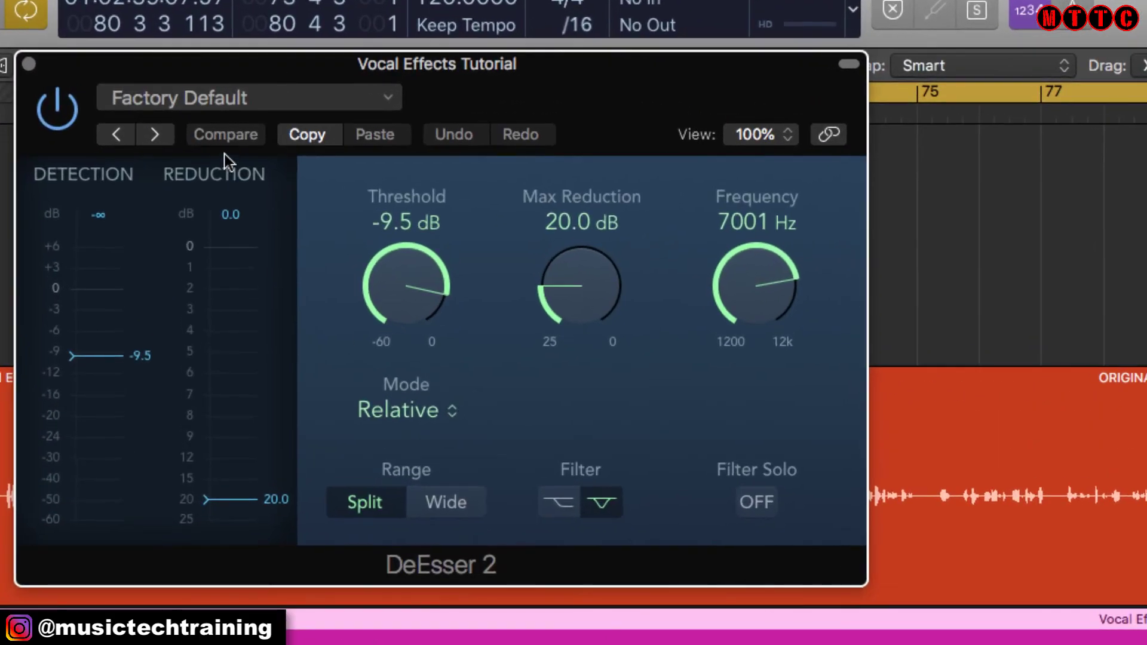
click(273, 99)
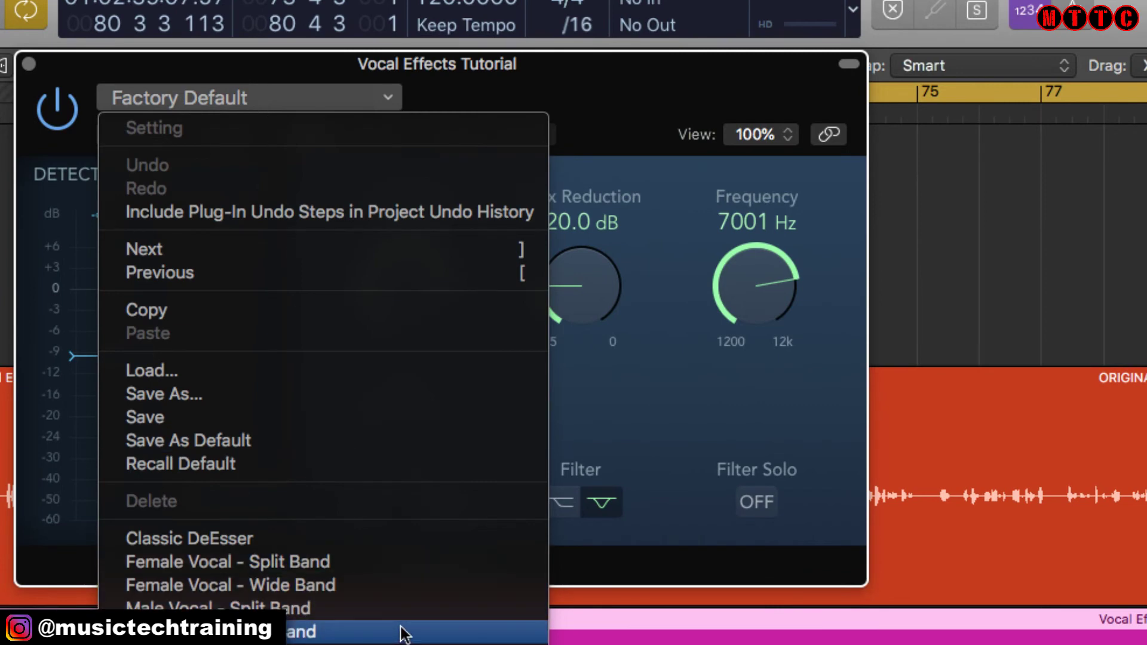
click(405, 634)
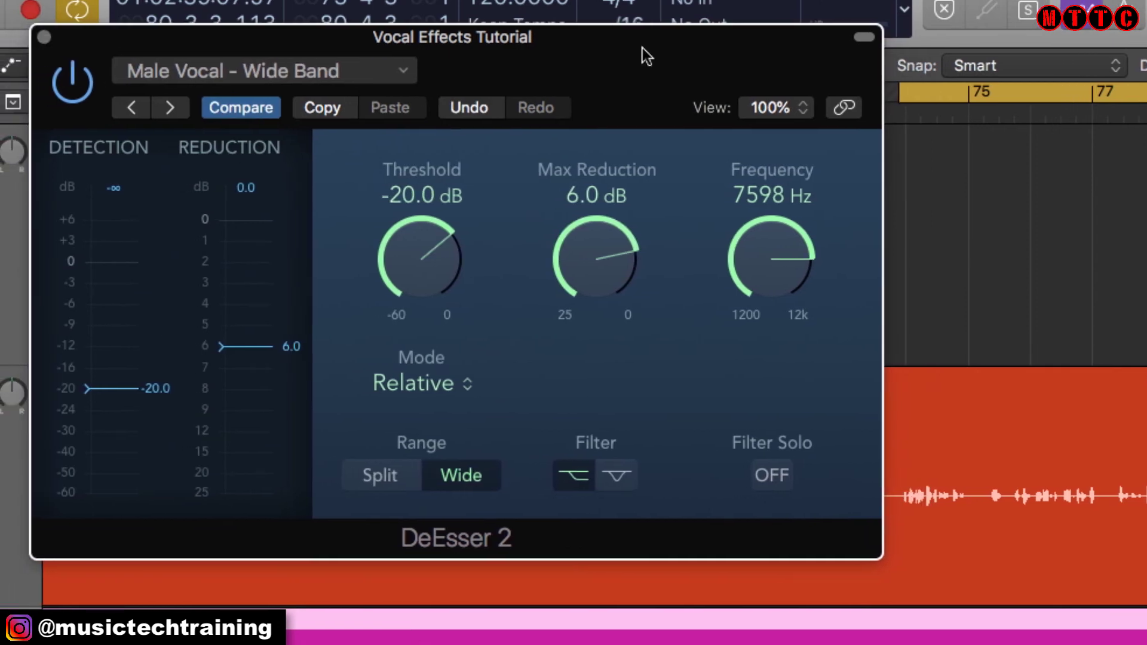
Step: Play the looped vocal and compare it with the DeEsser 2 active and bypassed
key(space)
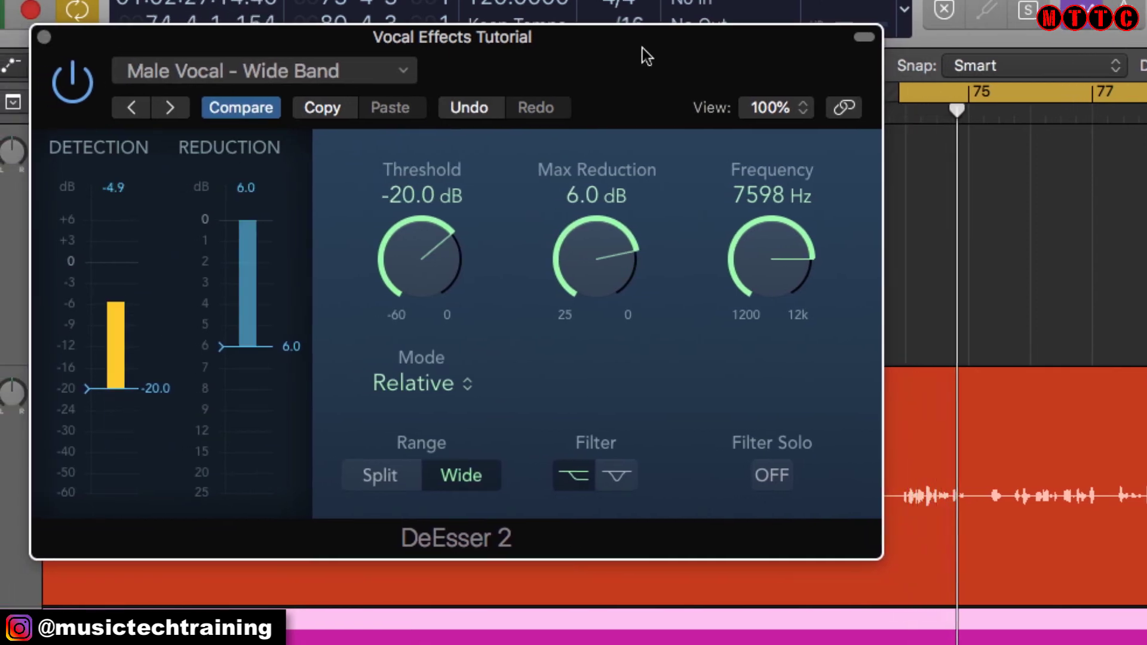
click(68, 91)
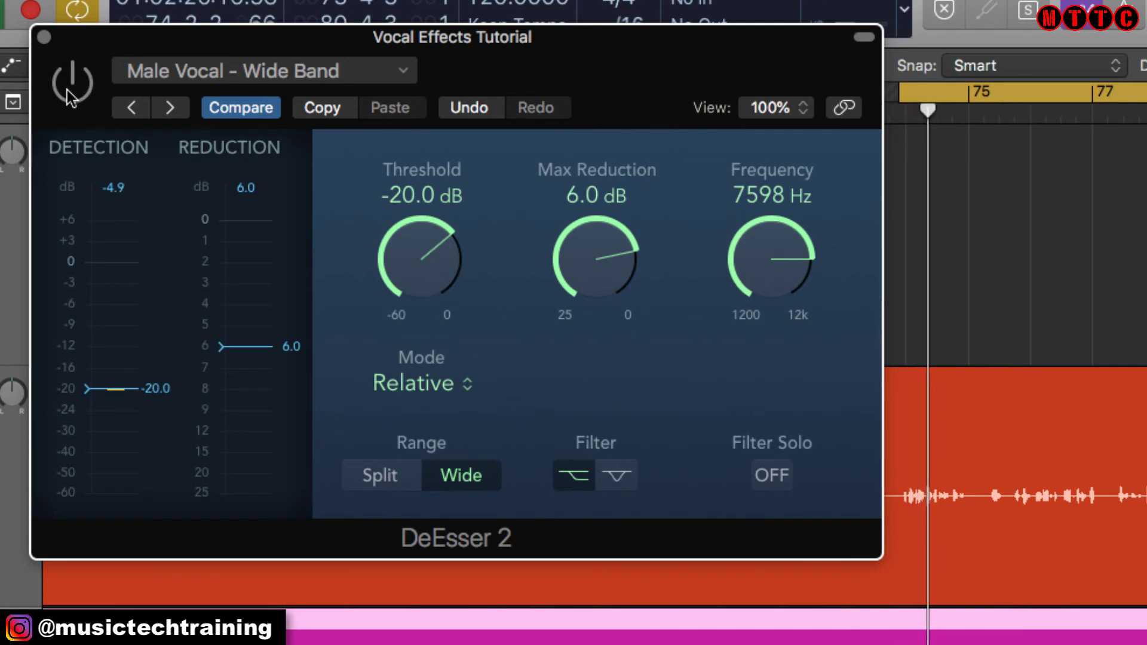
click(69, 95)
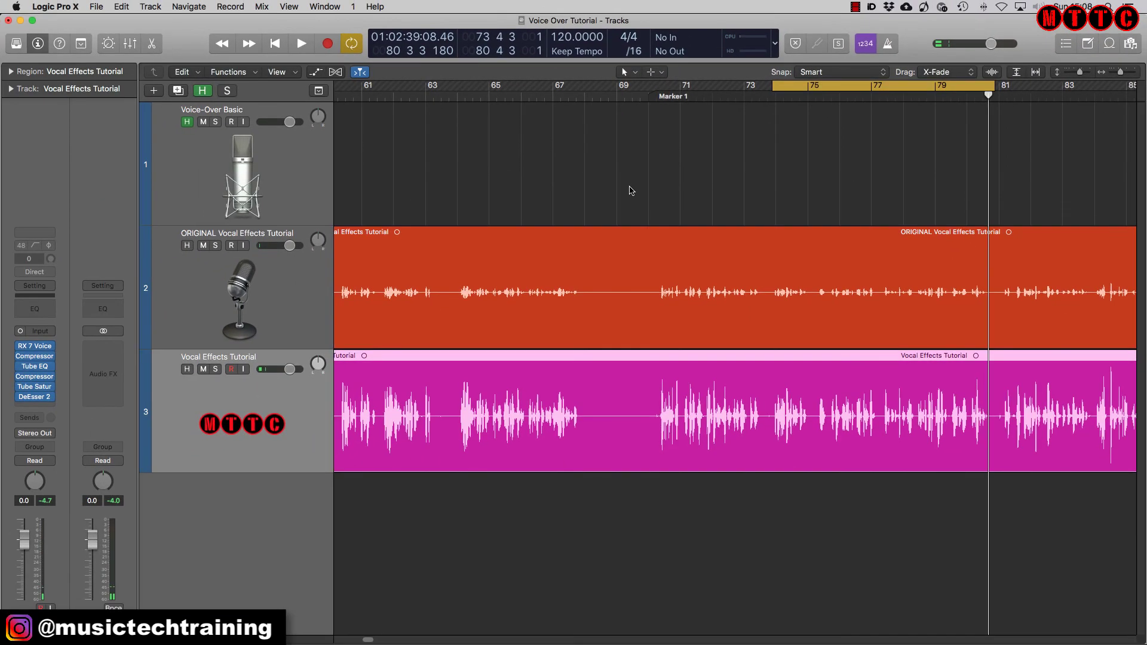
Step: Insert a mono Exciter after the DeEsser 2 on the processed vocal track and load the Sizzle preset
click(43, 408)
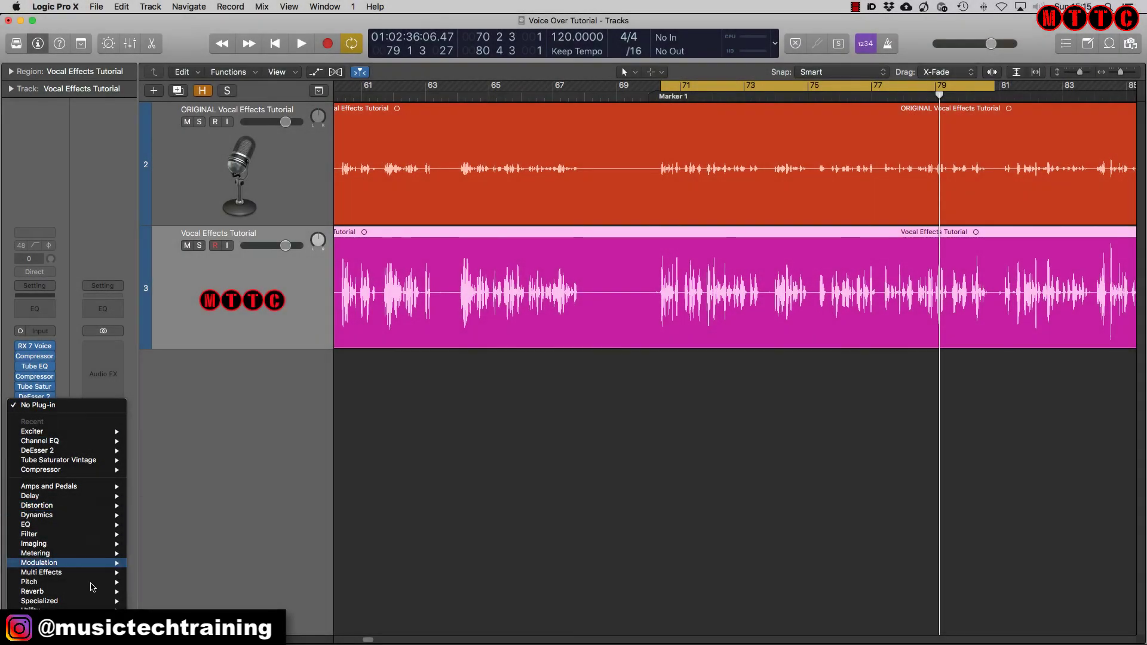
mouse_move(71, 601)
mouse_move(177, 601)
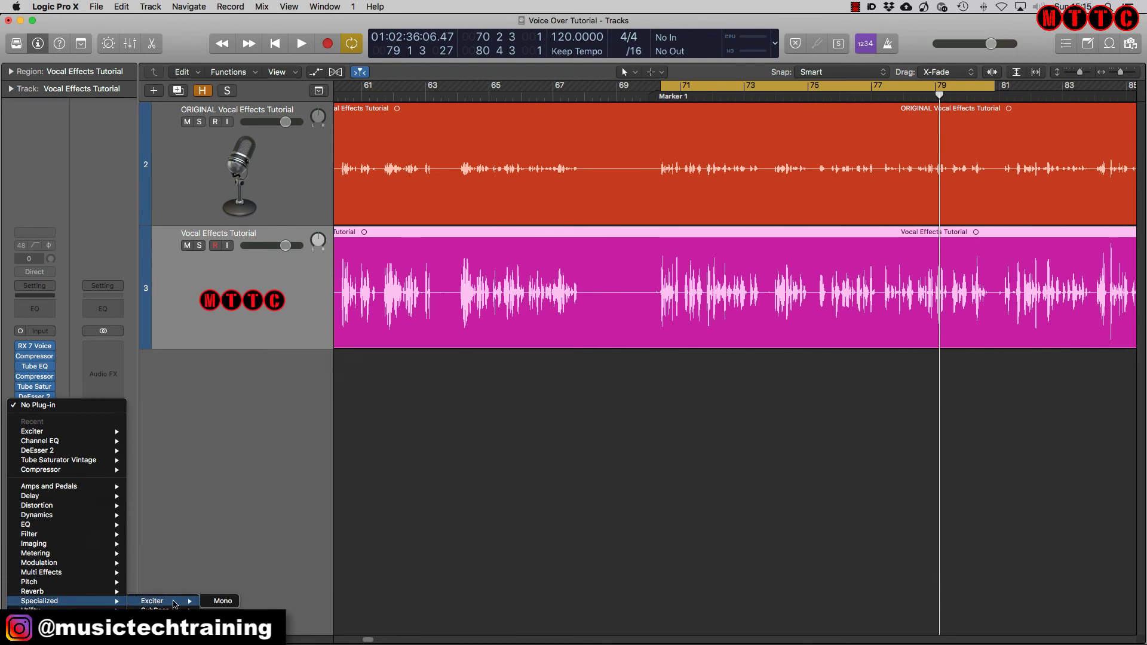
click(228, 602)
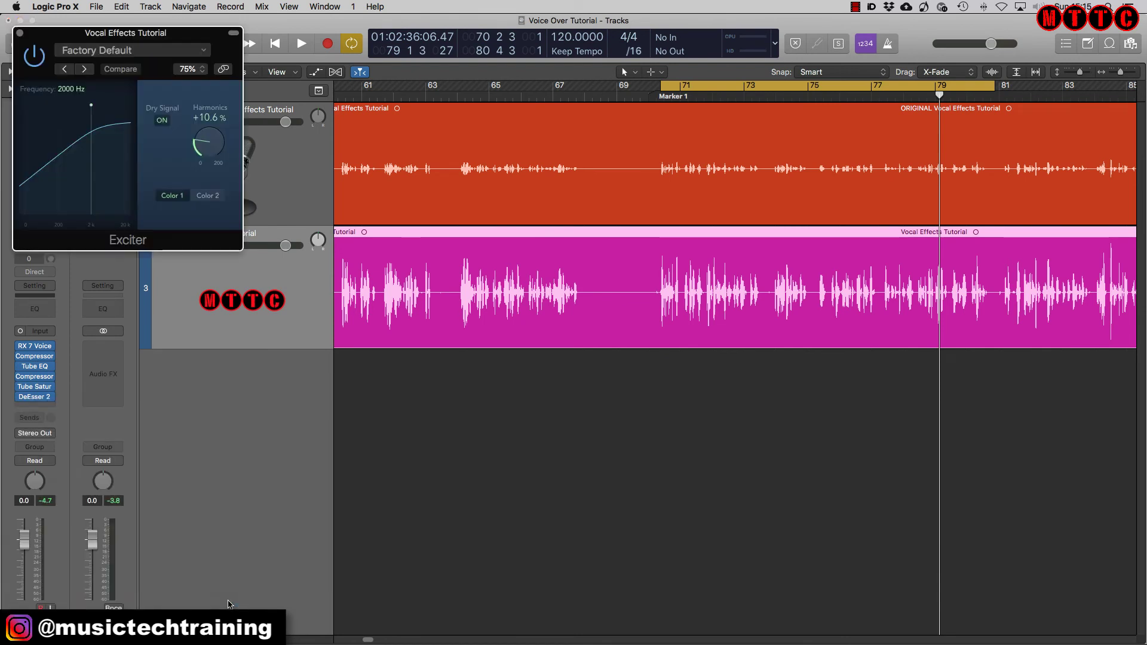
drag(187, 37, 683, 254)
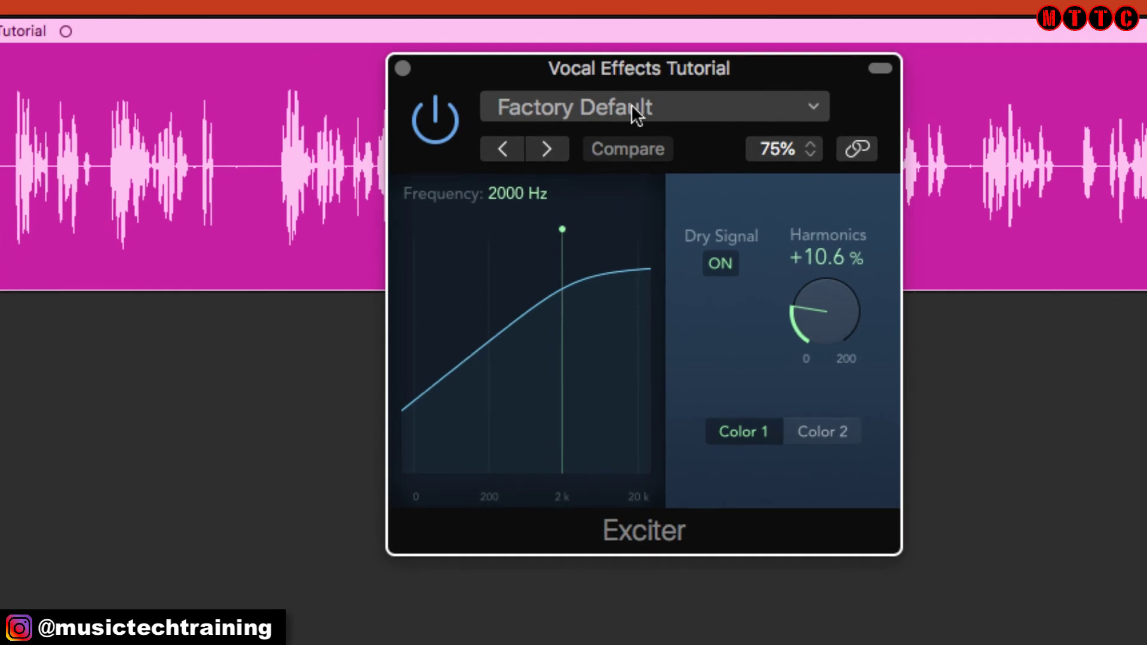
click(631, 106)
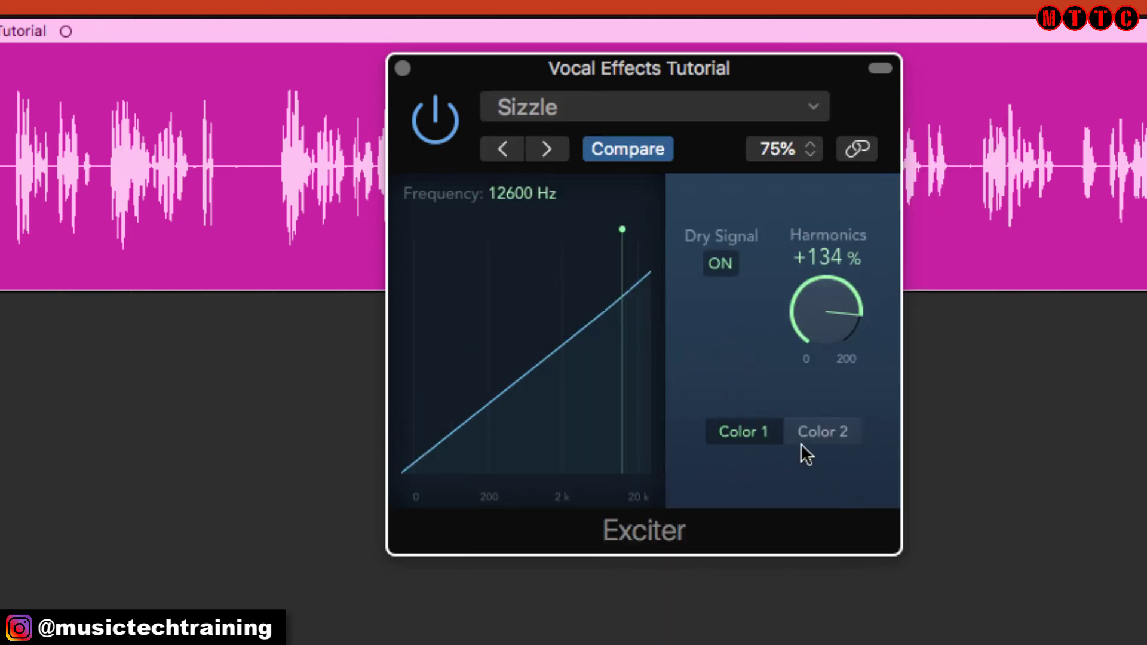
Step: Play the looped vocal and compare it with the Exciter active and bypassed
key(space)
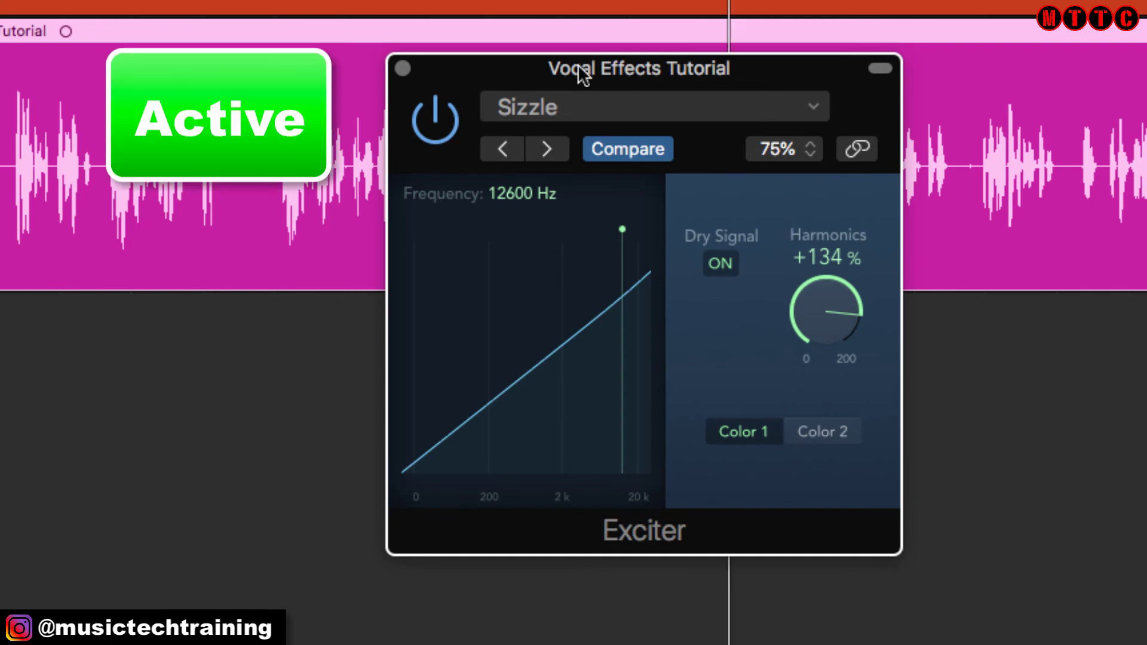
click(448, 120)
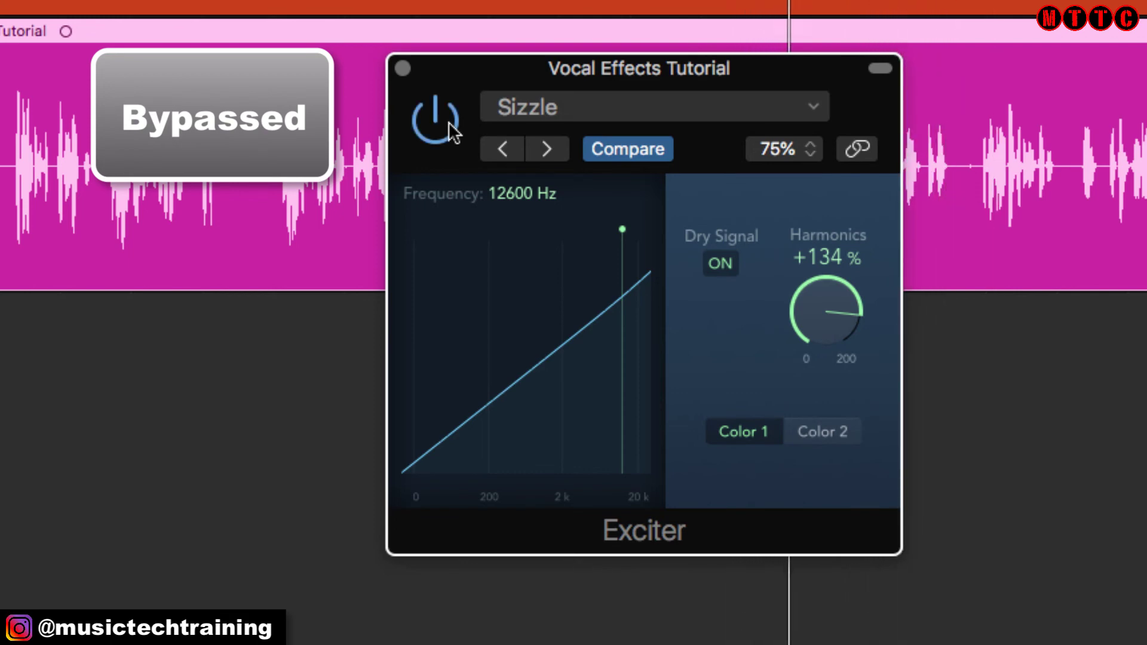
click(448, 120)
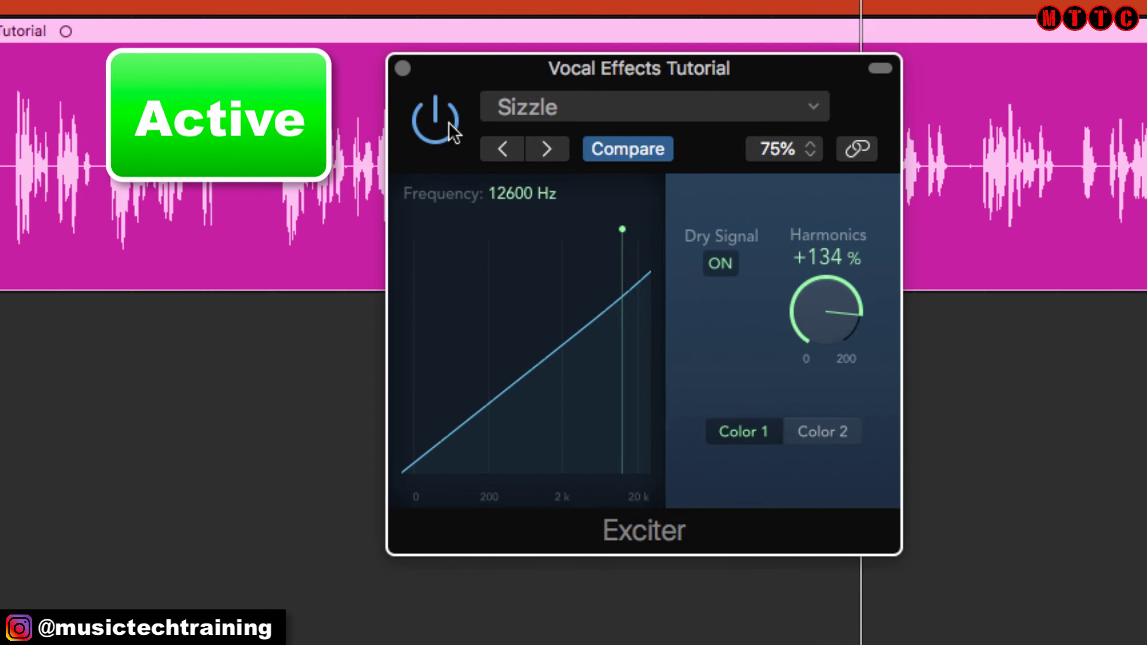
Step: Switch the Exciter to Color 2, compare the vocal with it bypassed, and close the plug-in window
click(841, 432)
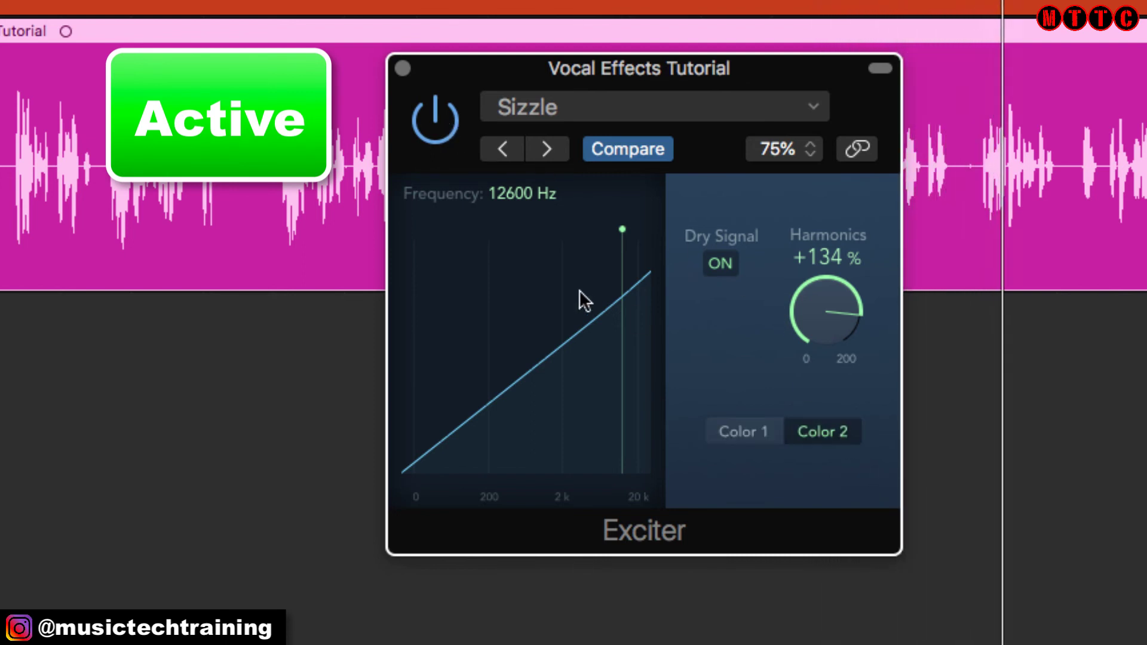
click(436, 131)
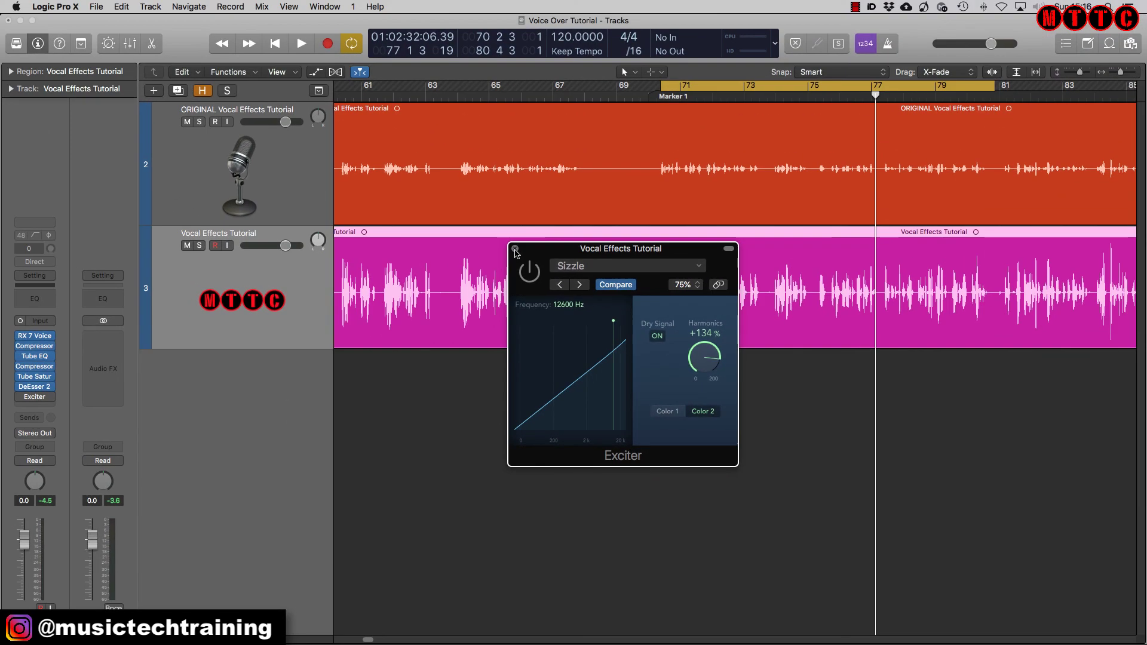
click(494, 216)
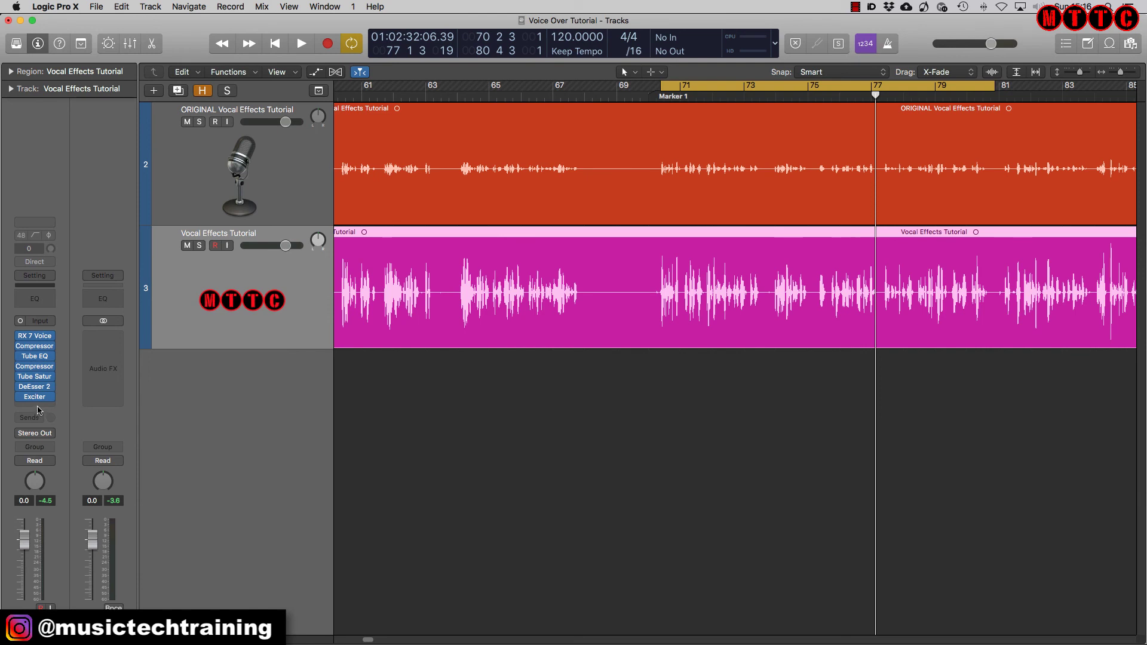
Step: Insert a Limiter after the Exciter on the processed vocal track and move its window lower over the arrangement
click(37, 407)
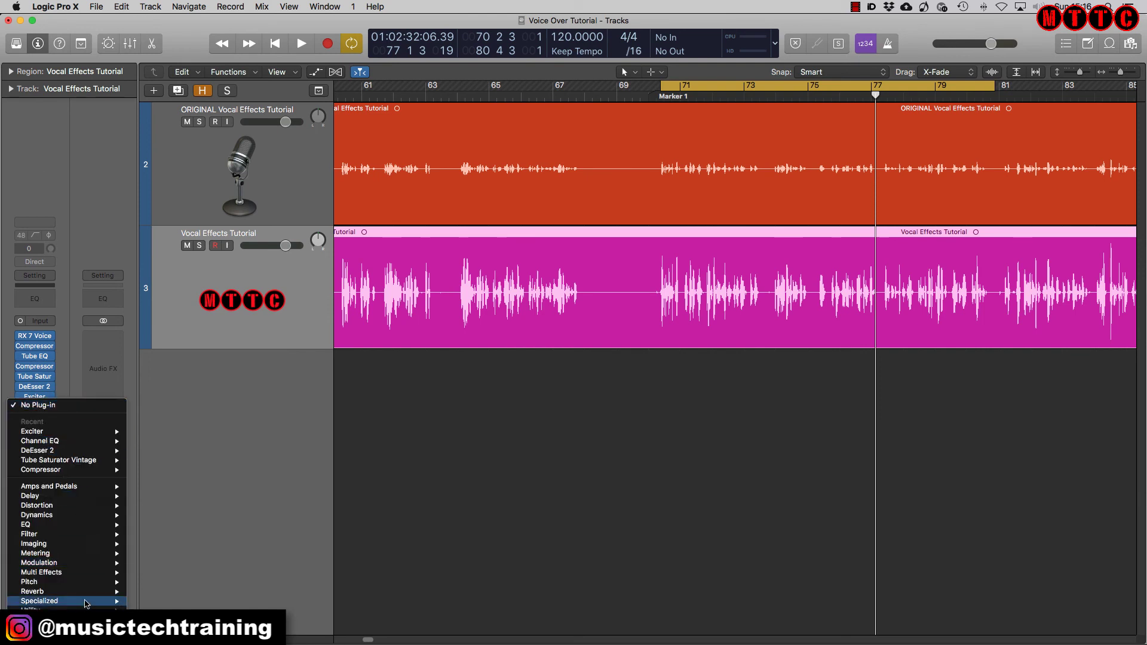
mouse_move(65, 509)
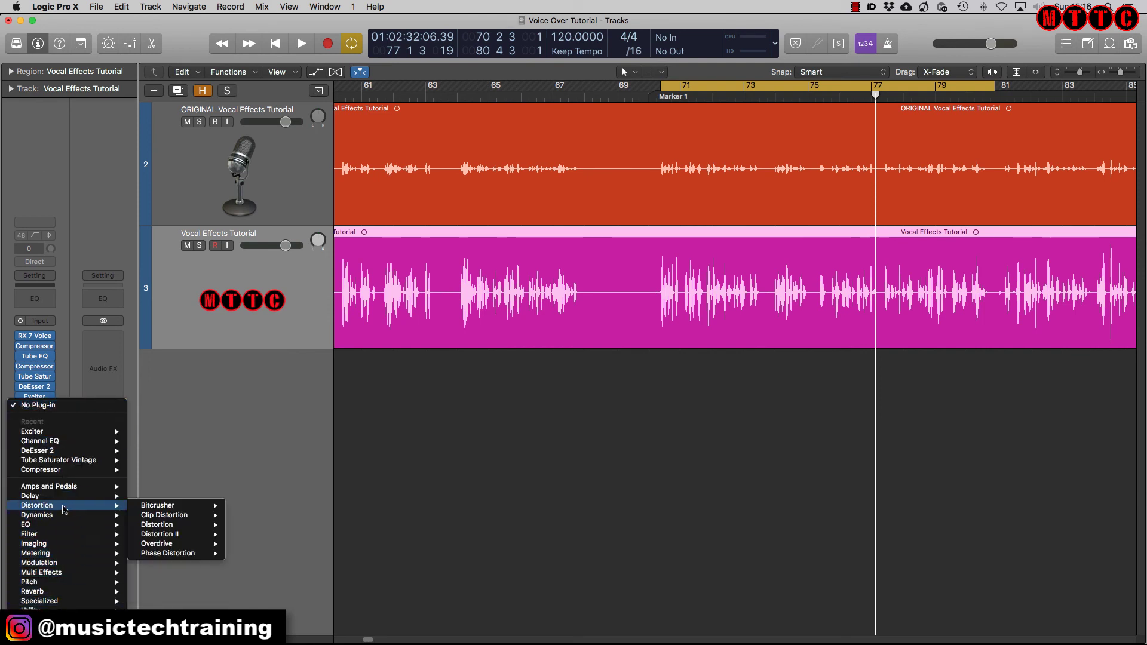
mouse_move(184, 569)
click(263, 563)
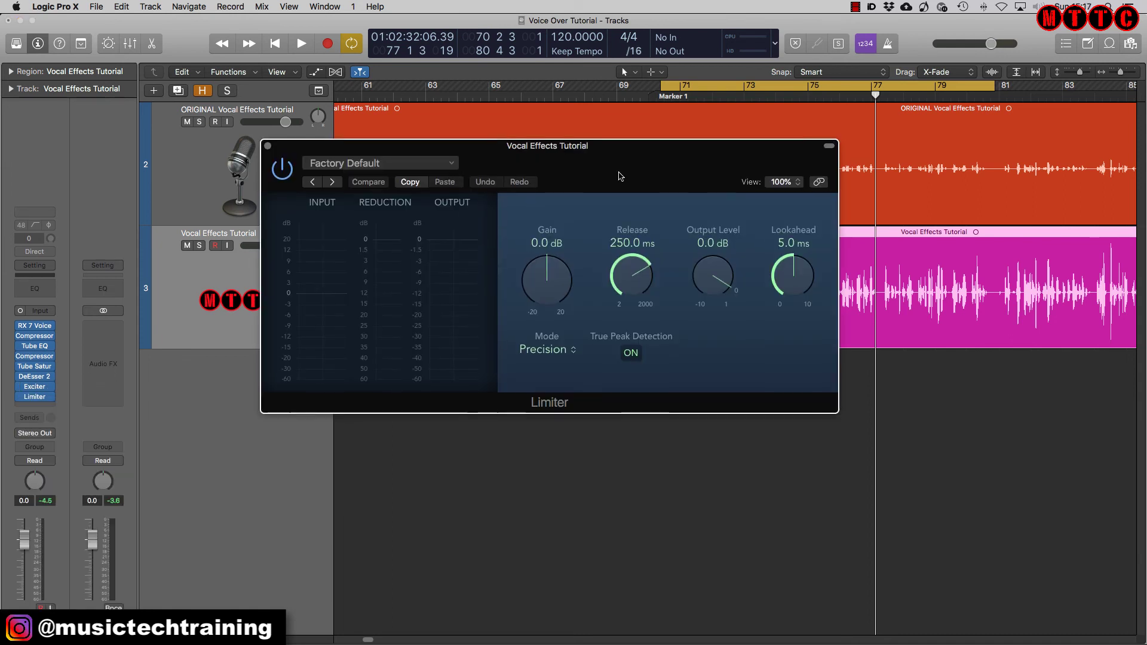
drag(619, 176, 620, 194)
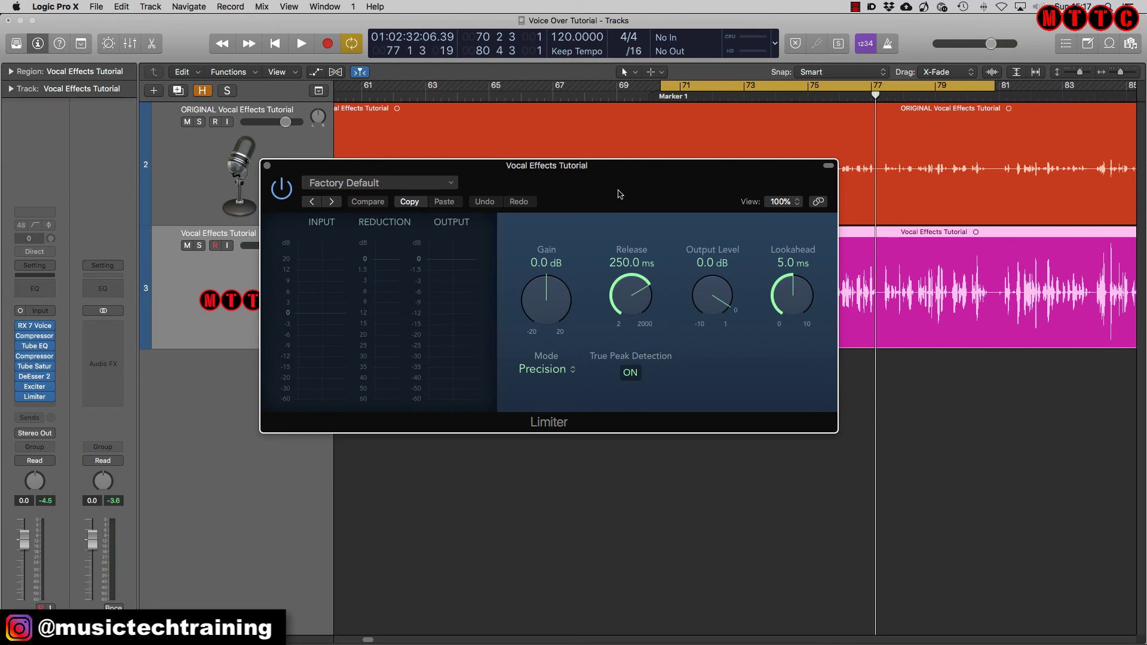
drag(619, 194, 645, 224)
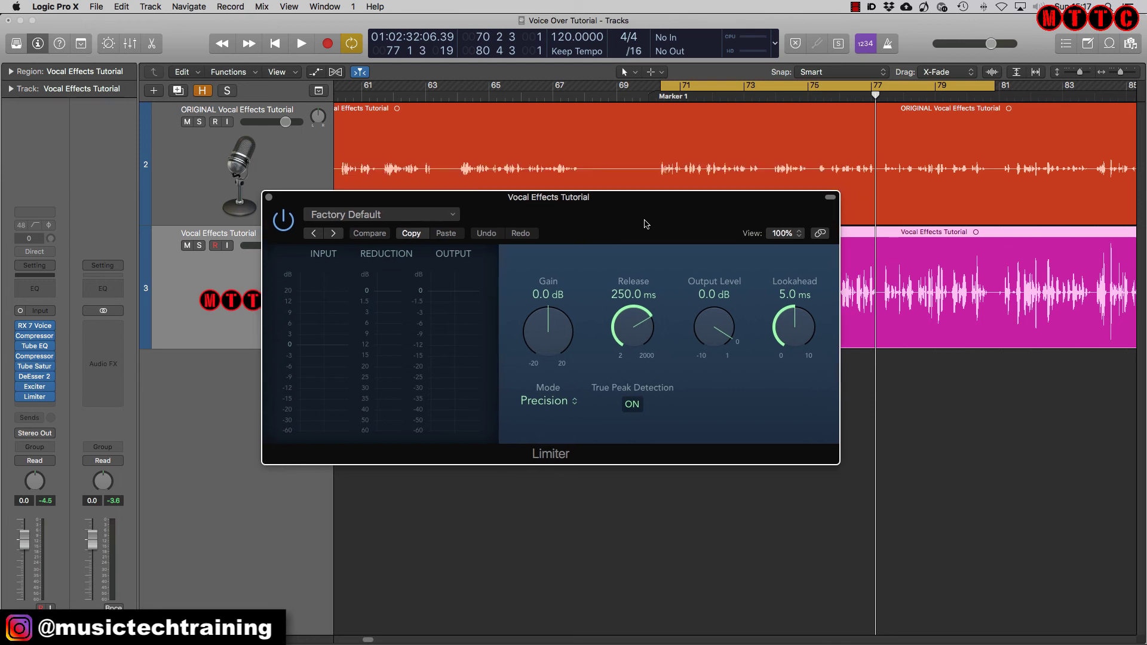
Step: Load the For Vocals preset in the Limiter and compare the playing vocal with the plug-in active and bypassed
click(382, 214)
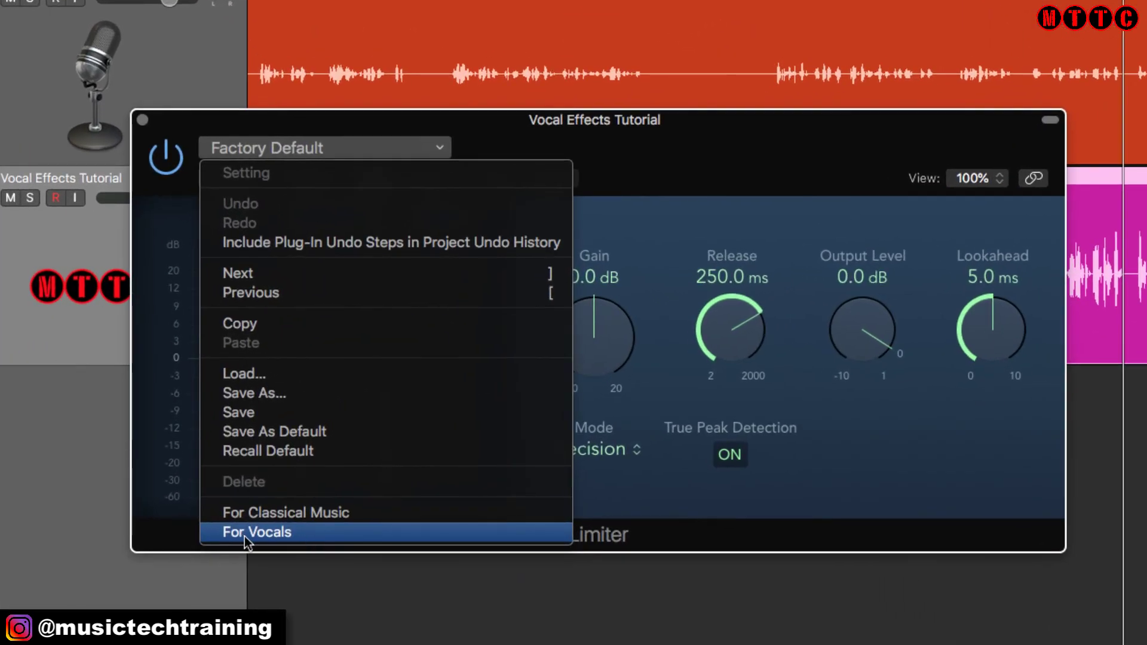
click(254, 538)
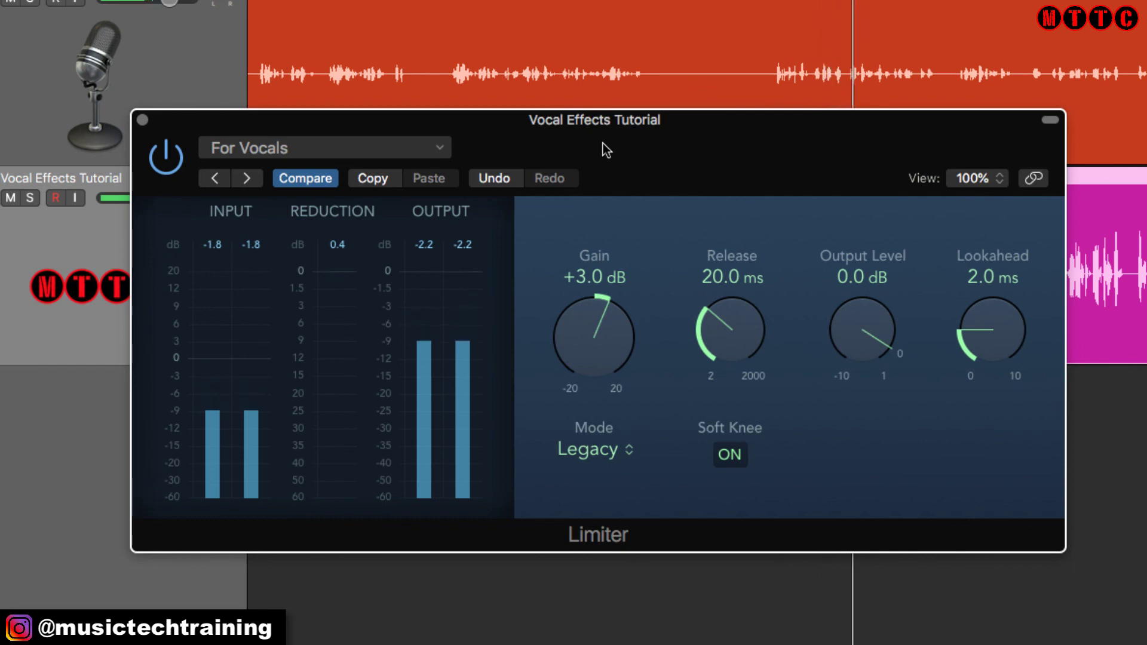
click(166, 159)
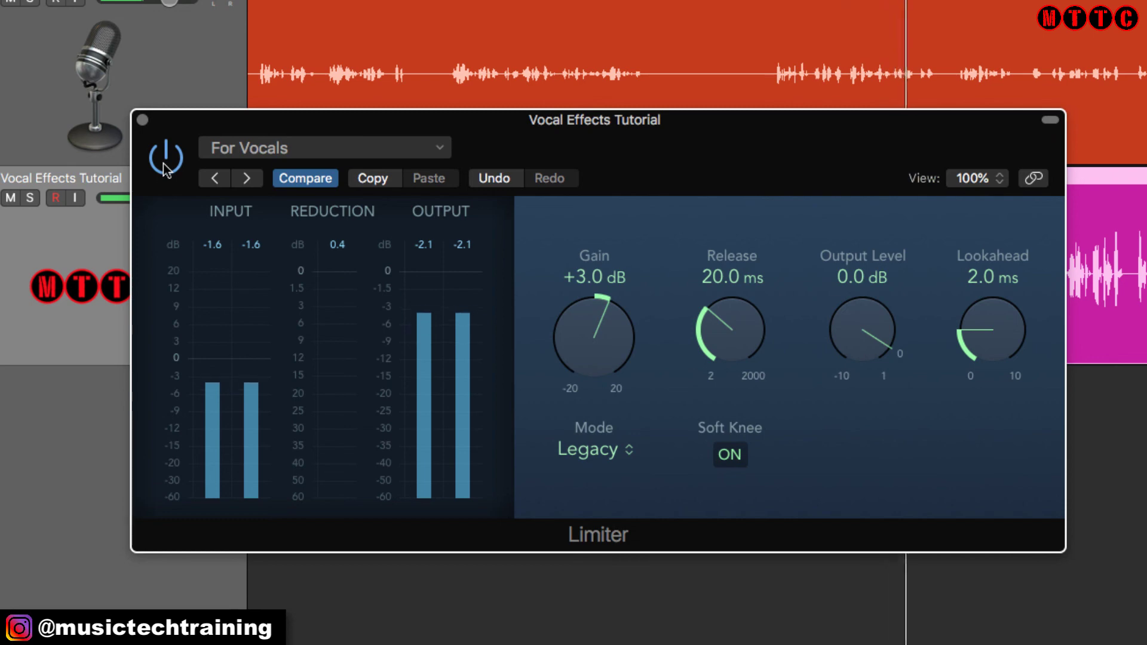
key(space)
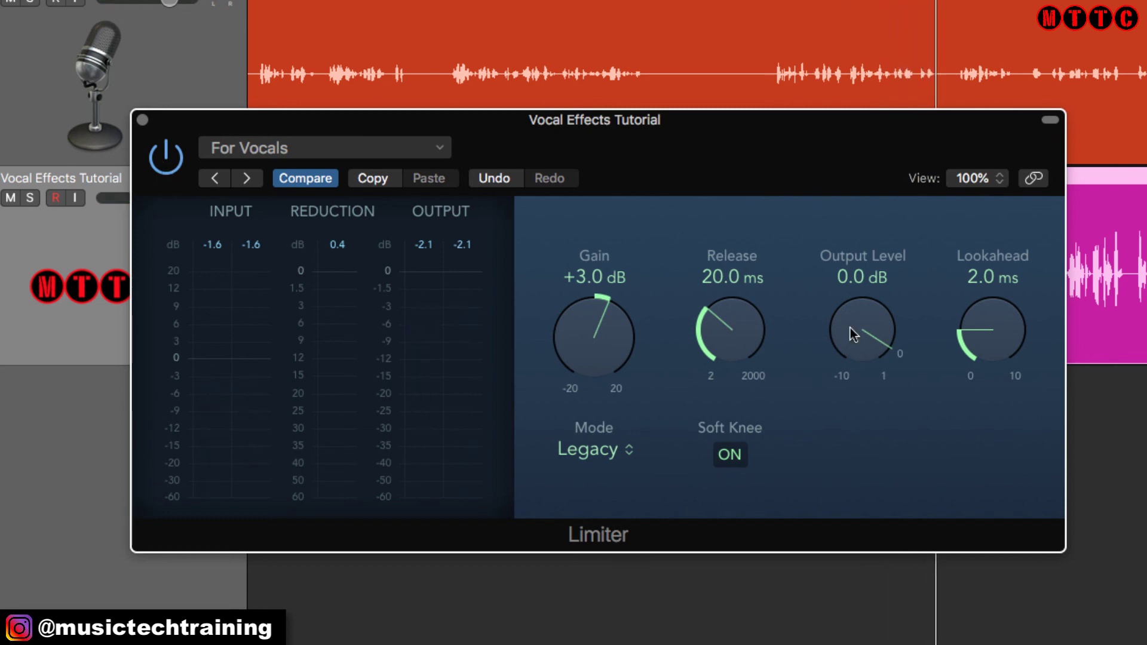
Step: Set the Limiter's output level to -0.3 dB and close the plug-in window
drag(851, 328, 848, 333)
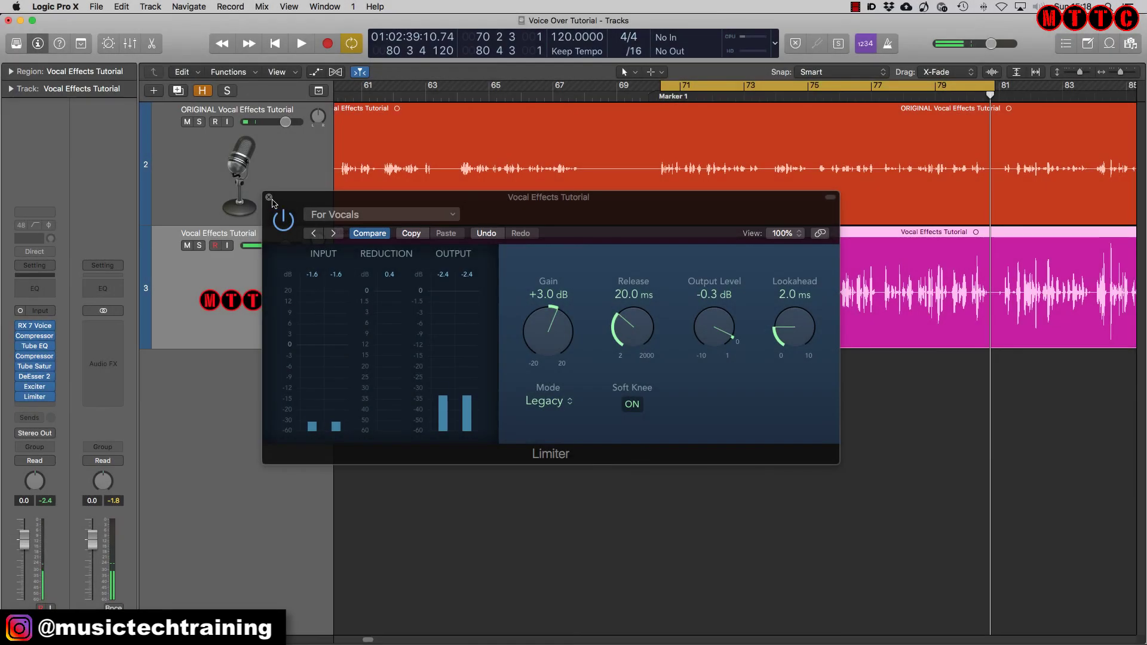
click(269, 197)
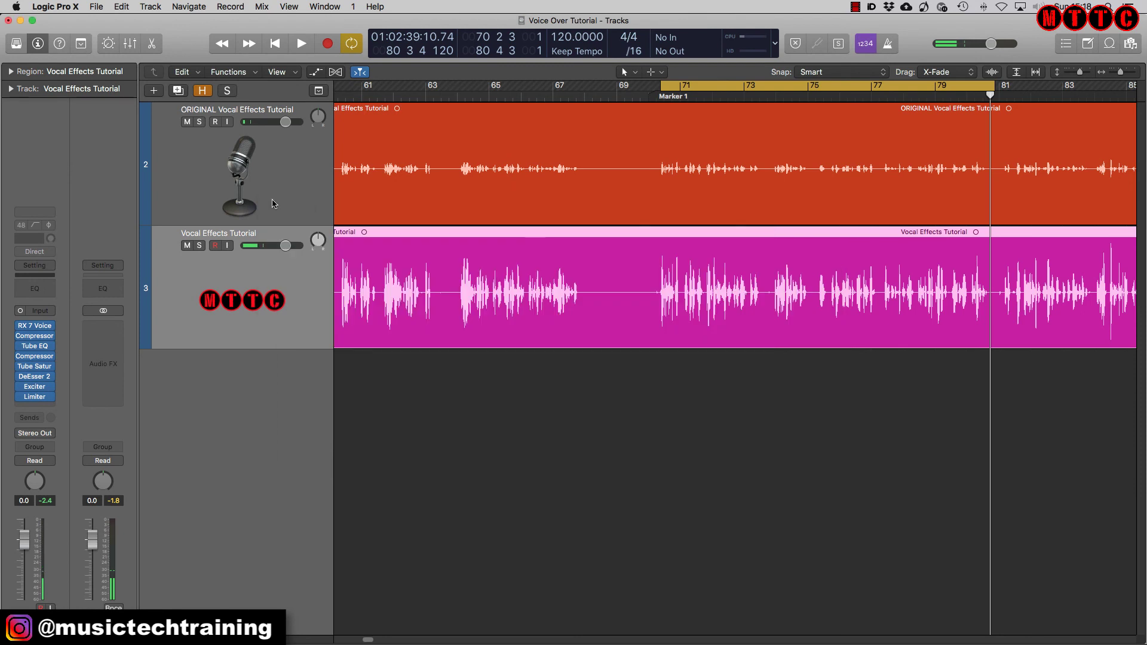
click(196, 158)
click(300, 305)
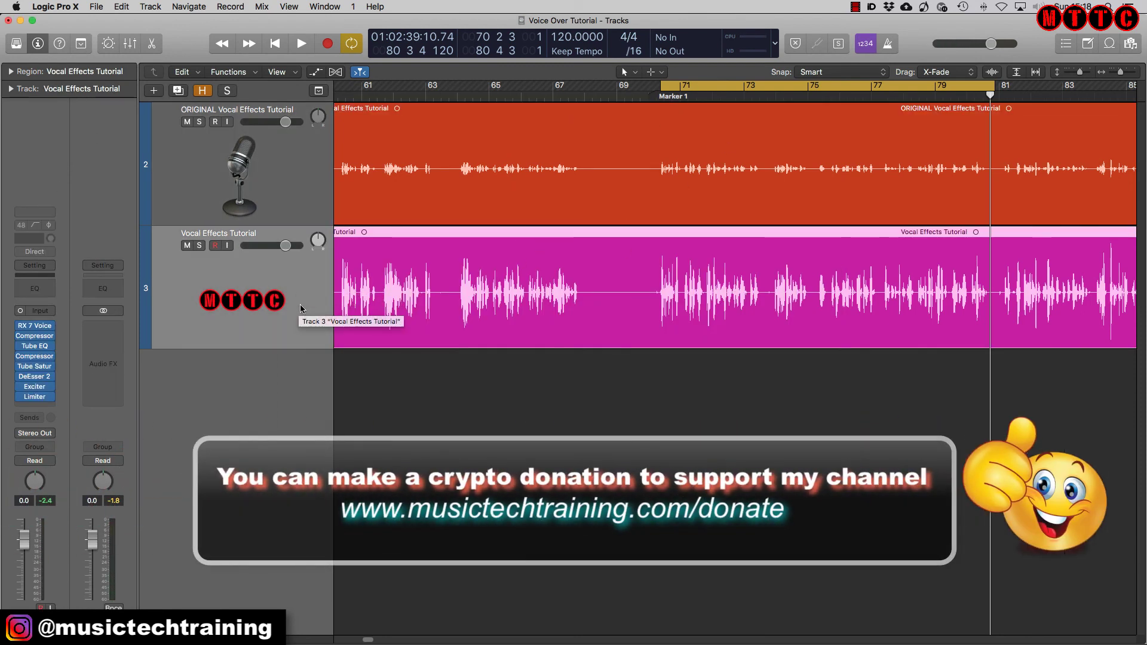